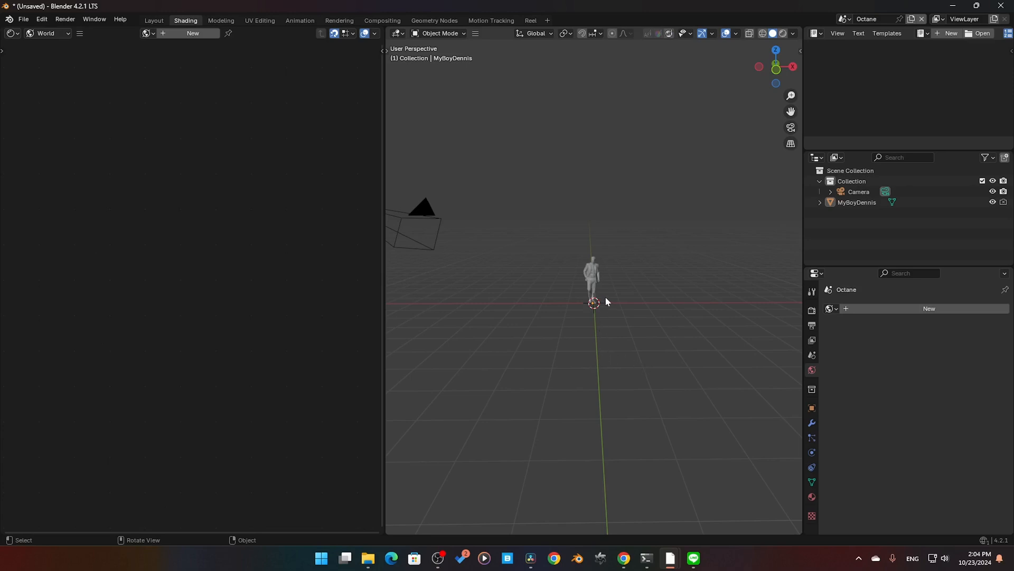
# Step: View the object's shader nodes, switch the shader editor back to World, and create a new world
pyautogui.click(46, 34)
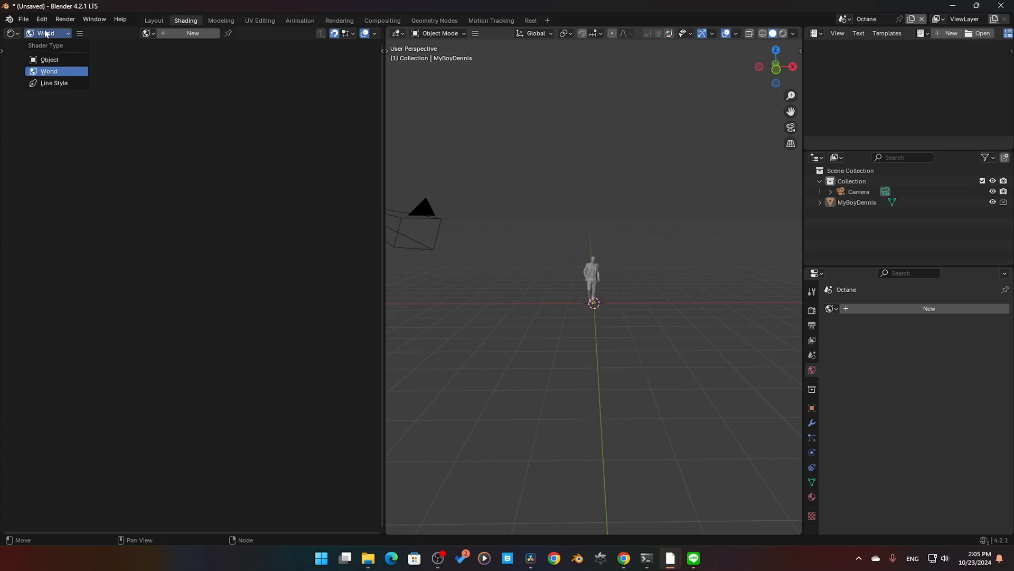
pyautogui.click(49, 60)
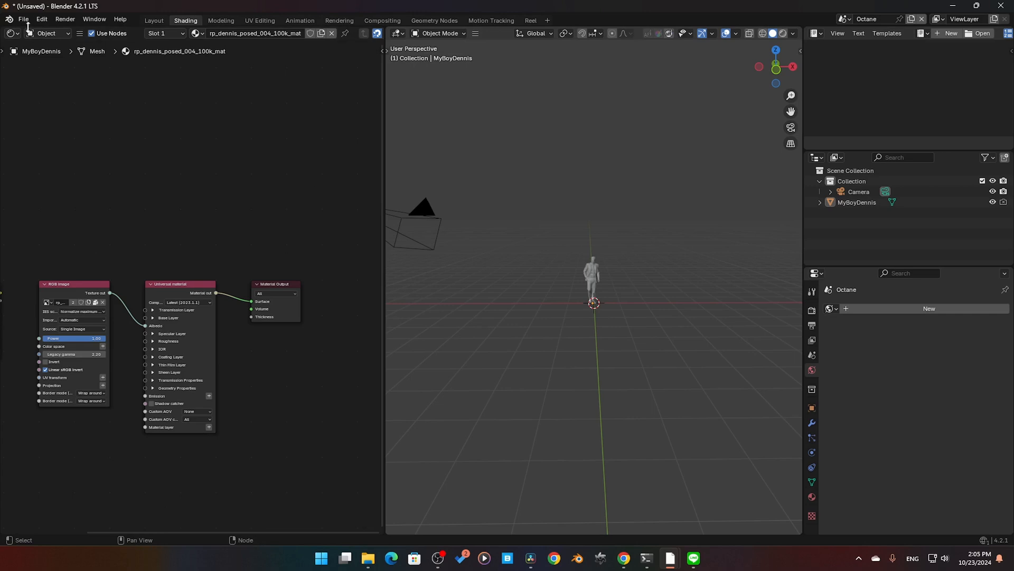
pyautogui.click(61, 42)
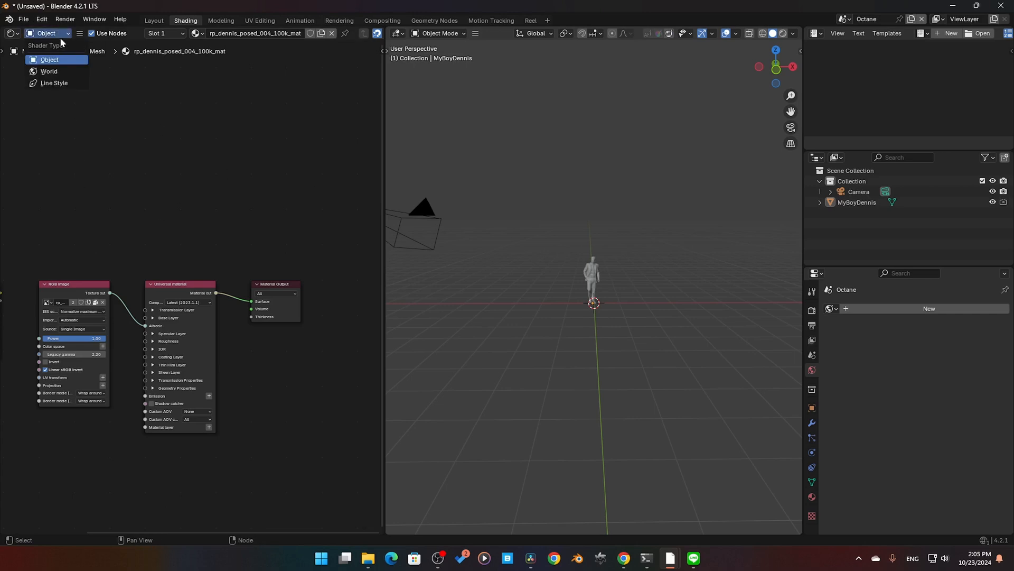
pyautogui.click(69, 72)
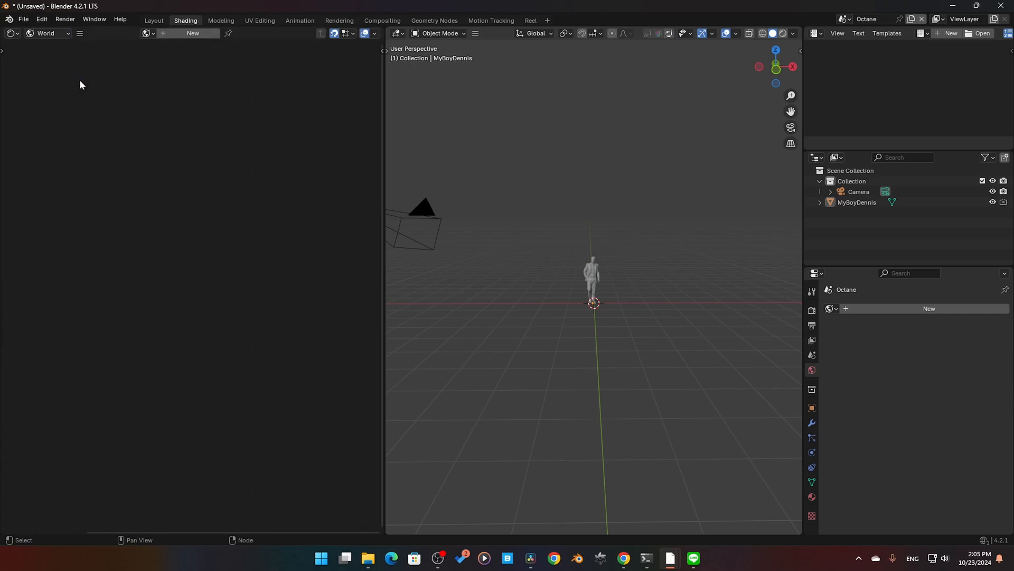
pyautogui.click(187, 33)
# Step: Delete the Texture environment node from the new world's node tree
pyautogui.moveTo(191, 235); pyautogui.dragTo(185, 167, button='middle')
pyautogui.click(283, 371)
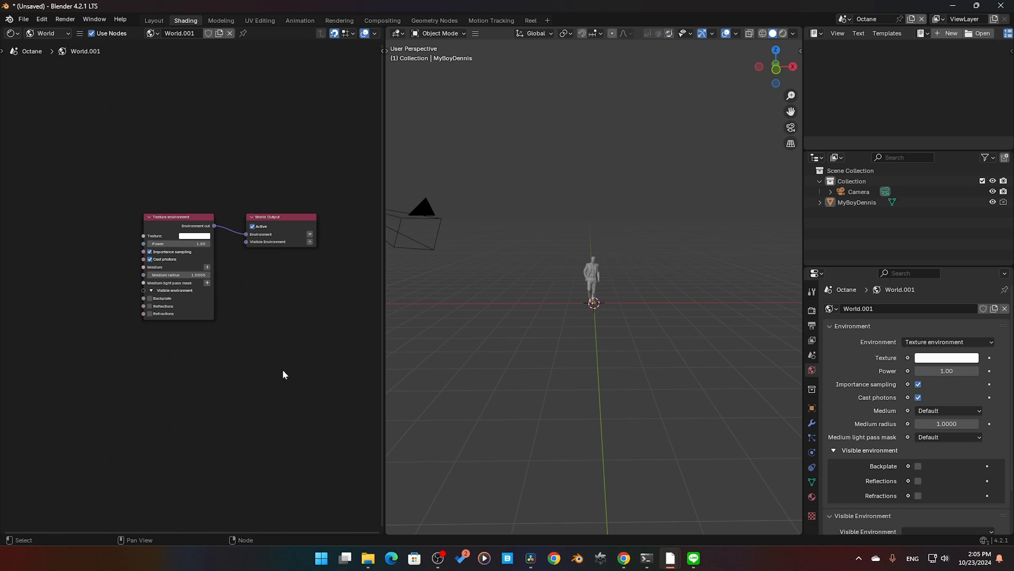
pyautogui.click(167, 217)
pyautogui.press('x')
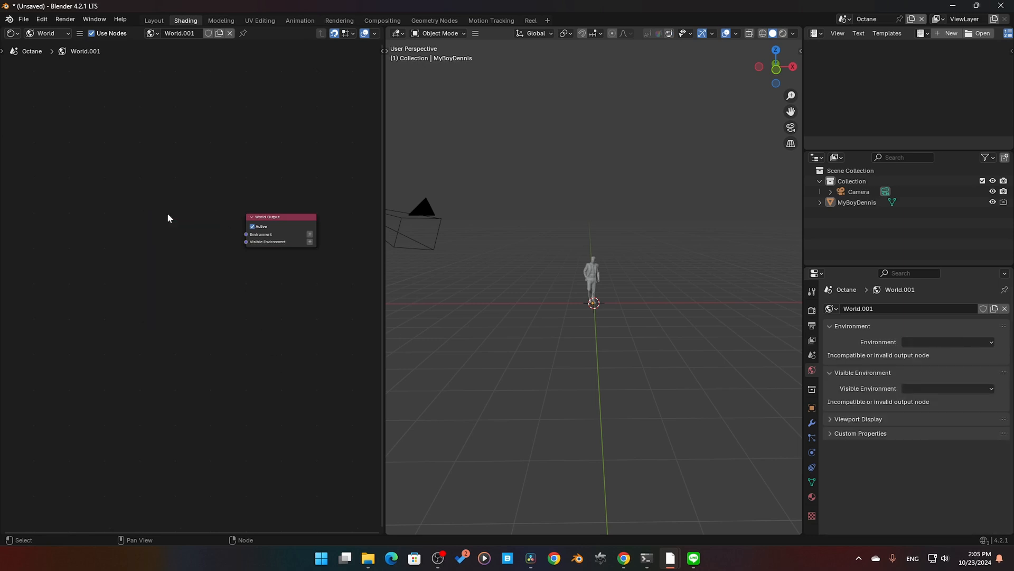
# Step: Add an Octane Daylight environment node and connect its output to the World Output's Environment input
pyautogui.hotkey('shift', 'a')
pyautogui.moveTo(165, 212)
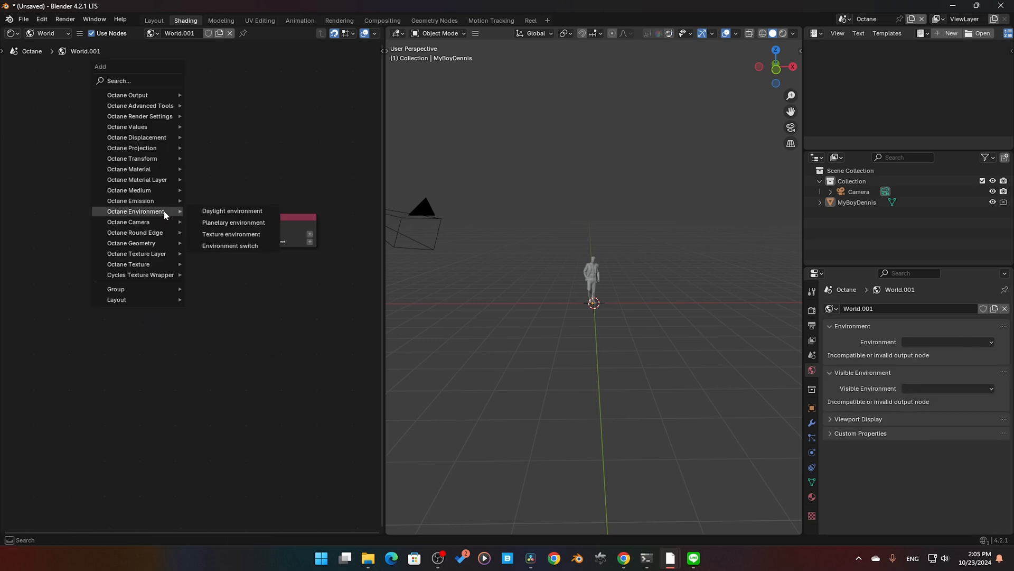
pyautogui.click(224, 212)
pyautogui.click(206, 228)
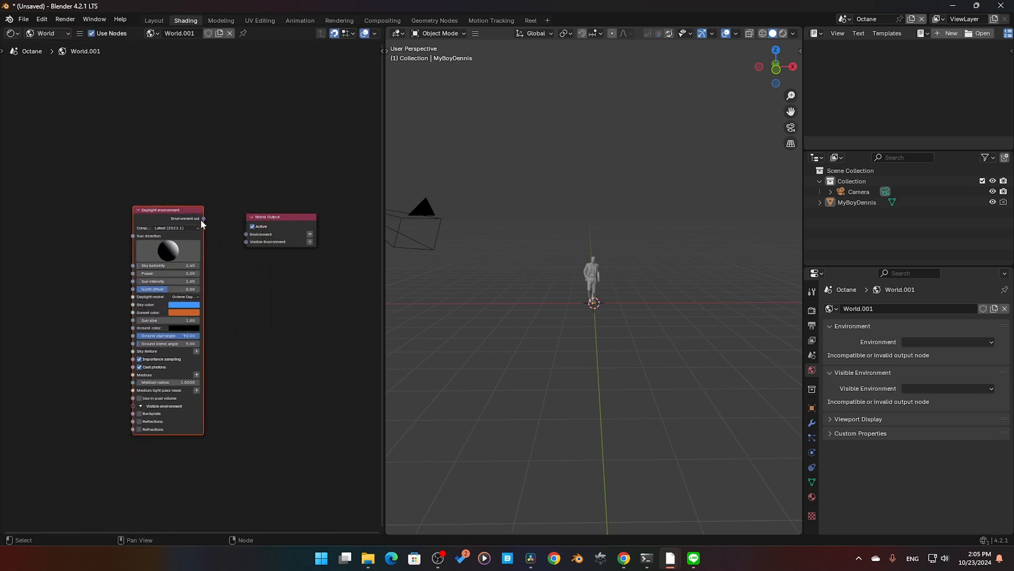
pyautogui.moveTo(203, 219); pyautogui.dragTo(247, 234)
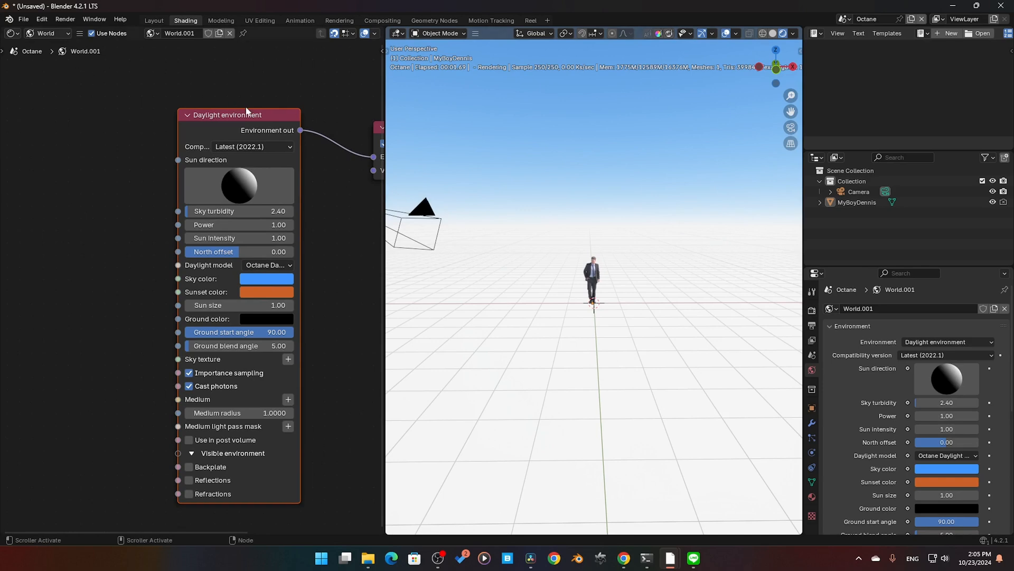
# Step: Try different sun directions on the Daylight environment node while viewing the figure in the rendered scene
pyautogui.moveTo(232, 119); pyautogui.dragTo(212, 129, button='middle')
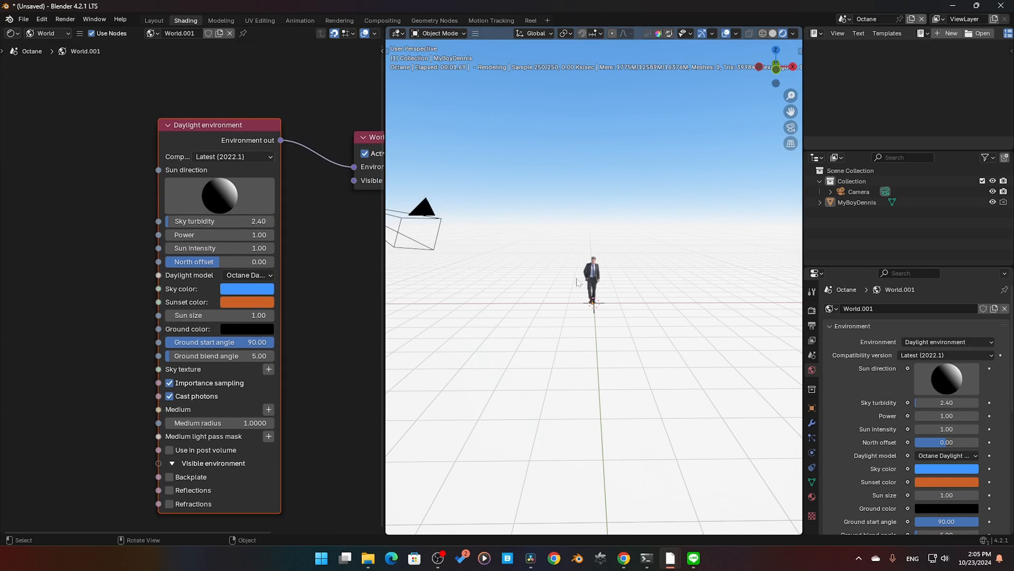
pyautogui.moveTo(577, 281); pyautogui.dragTo(592, 299, button='middle')
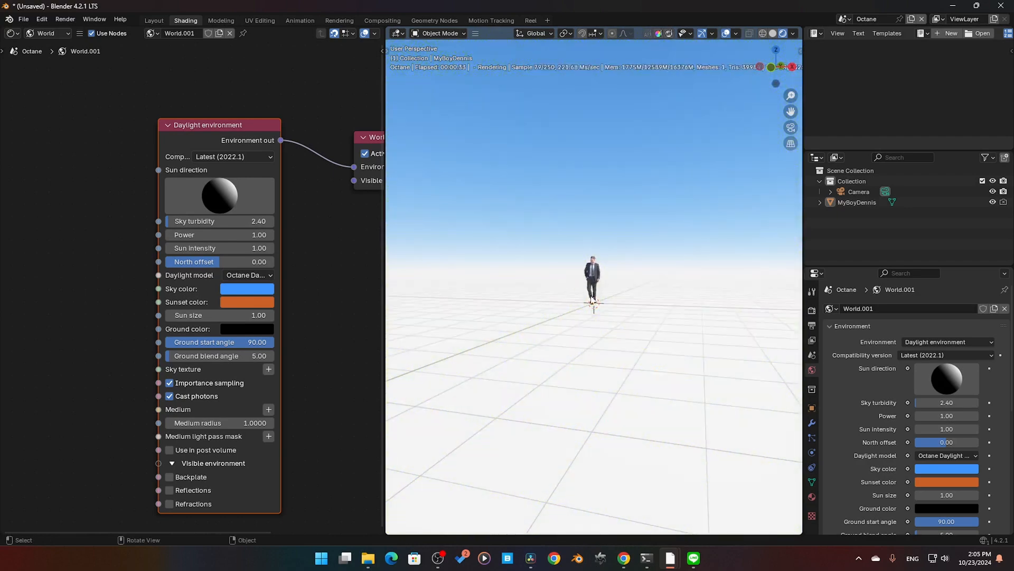
pyautogui.scroll(1, 592, 299)
pyautogui.moveTo(204, 186); pyautogui.dragTo(288, 204)
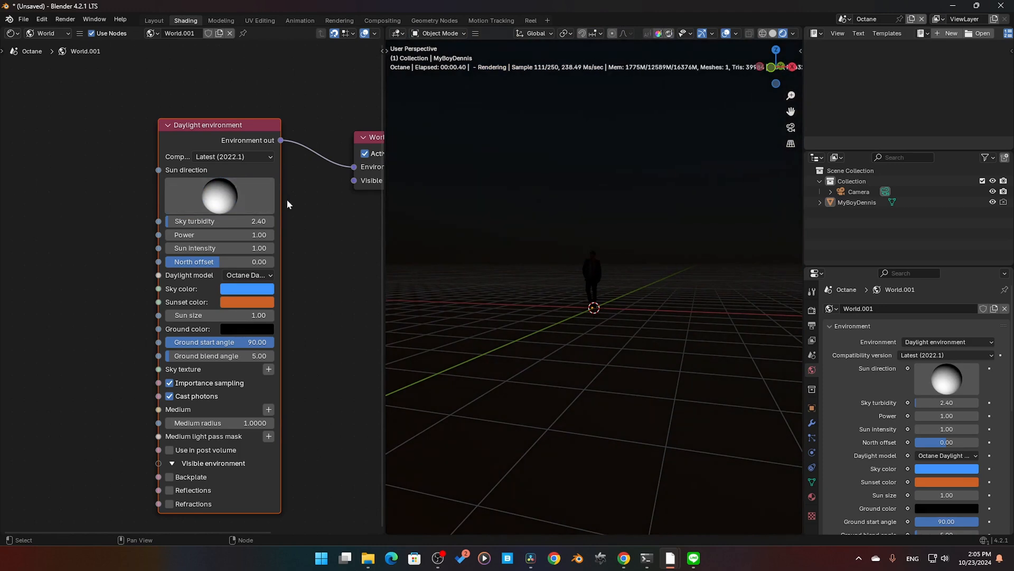
pyautogui.moveTo(182, 200); pyautogui.dragTo(100, 185)
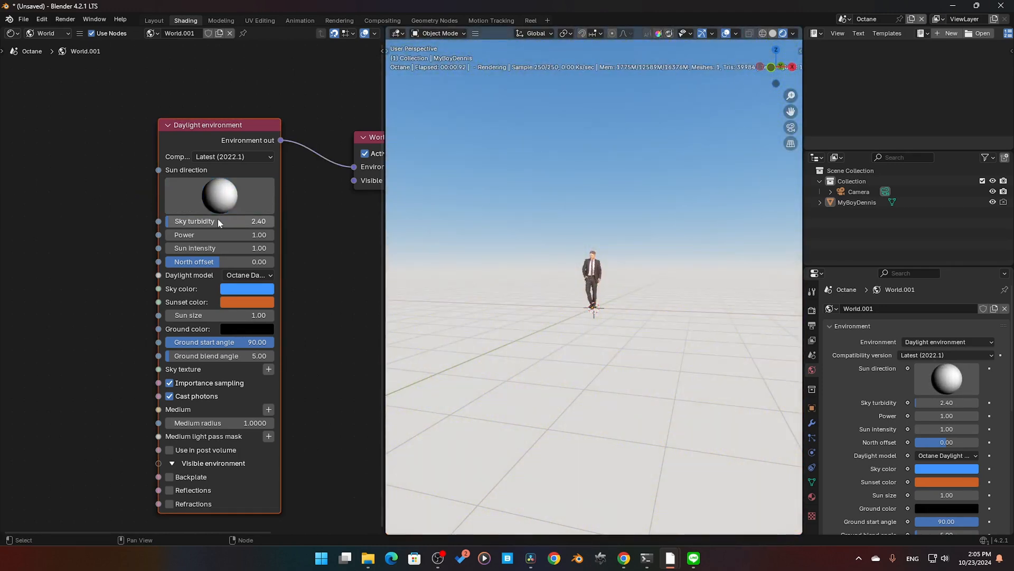
# Step: Try a sky turbidity of 15 on the Daylight environment node, then restore the default turbidity
pyautogui.moveTo(212, 221); pyautogui.dragTo(270, 221)
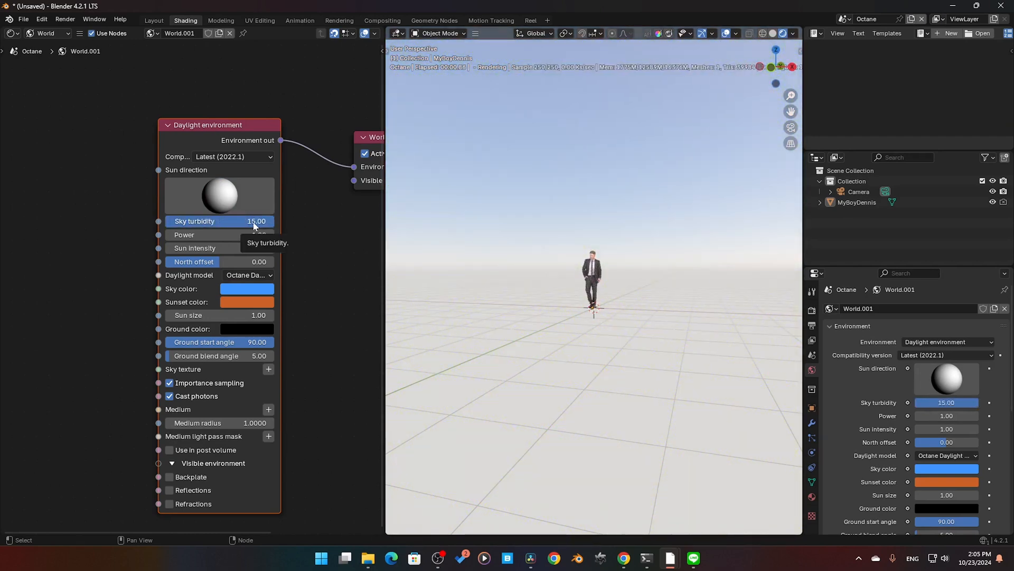
pyautogui.hotkey('ctrl', 'z')
pyautogui.moveTo(537, 272)
pyautogui.mouseDown(button='middle')
pyautogui.moveTo(650, 281)
pyautogui.moveTo(537, 261)
pyautogui.mouseUp(button='middle')
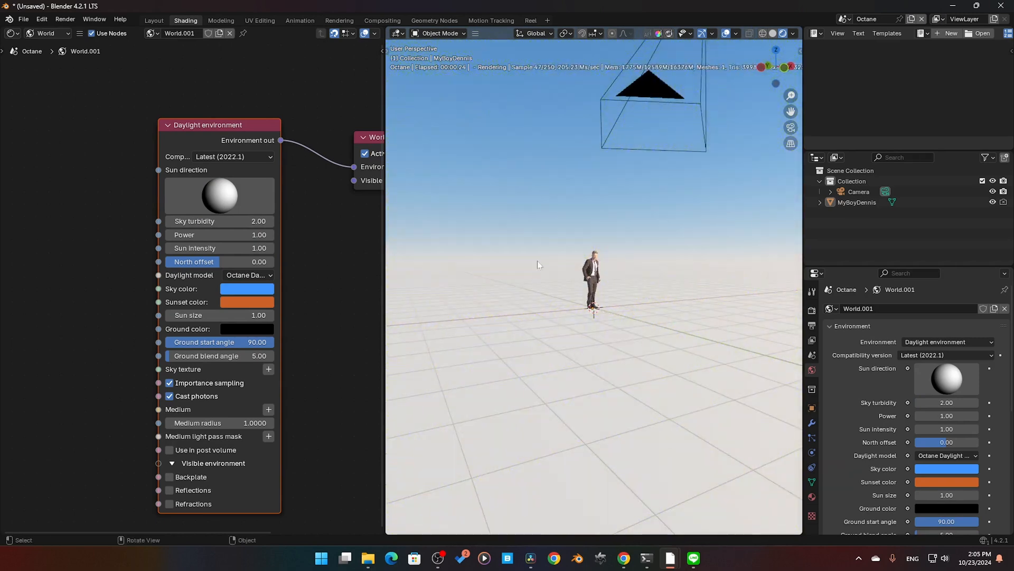
pyautogui.moveTo(249, 222); pyautogui.dragTo(323, 223)
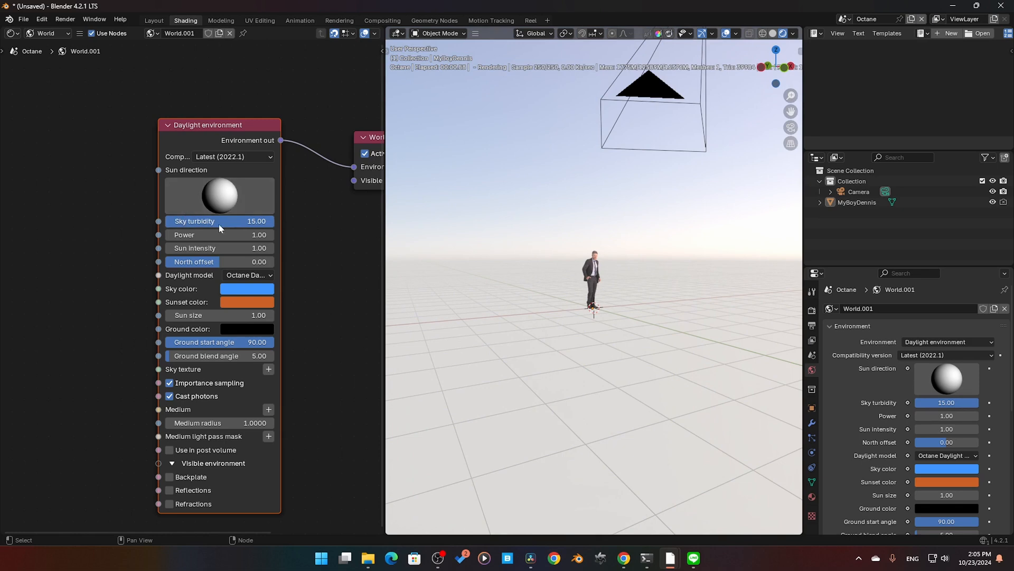
pyautogui.press('BackSpace')
# Step: Try different power and sun intensity values on the Daylight environment node and undo the changes
pyautogui.moveTo(205, 235); pyautogui.dragTo(223, 247)
pyautogui.hotkey('ctrl', 'z')
pyautogui.moveTo(565, 296); pyautogui.dragTo(526, 268, button='middle')
pyautogui.moveTo(242, 247); pyautogui.dragTo(1004, 248)
pyautogui.hotkey('ctrl', 'z')
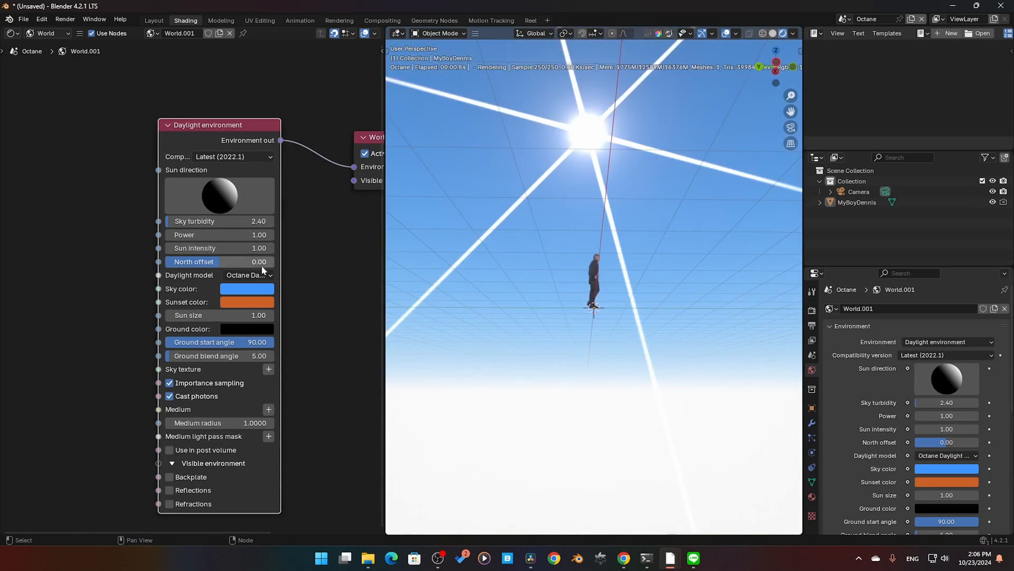
# Step: Widen the Daylight environment node so its full daylight model name fits
pyautogui.click(284, 264)
pyautogui.click(169, 139)
pyautogui.moveTo(158, 141); pyautogui.dragTo(46, 141)
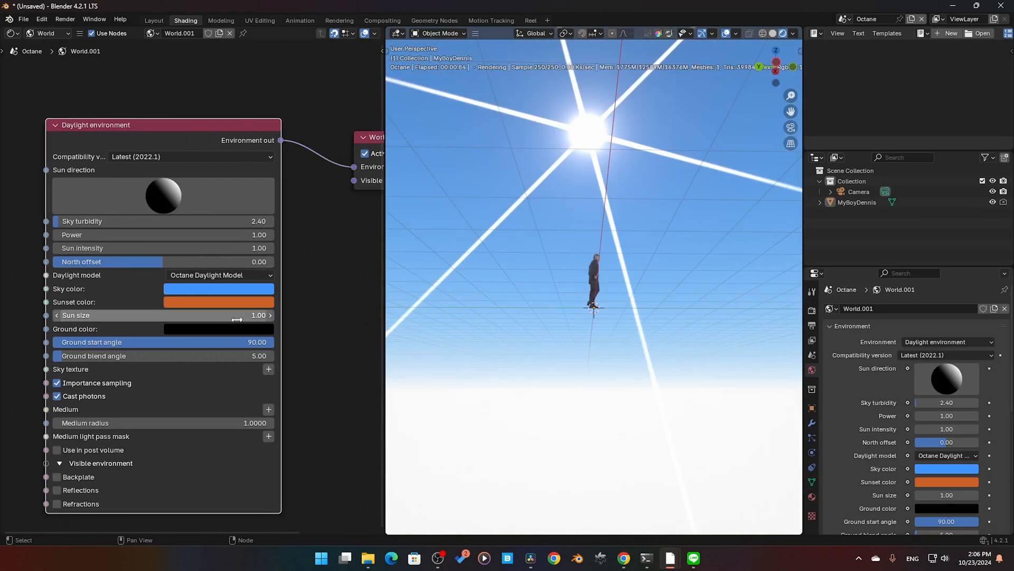
# Step: Compare the Preetham, Nishita and Hosek-Wilkie daylight models in the rendered view, then restore the Octane Daylight Model
pyautogui.click(207, 275)
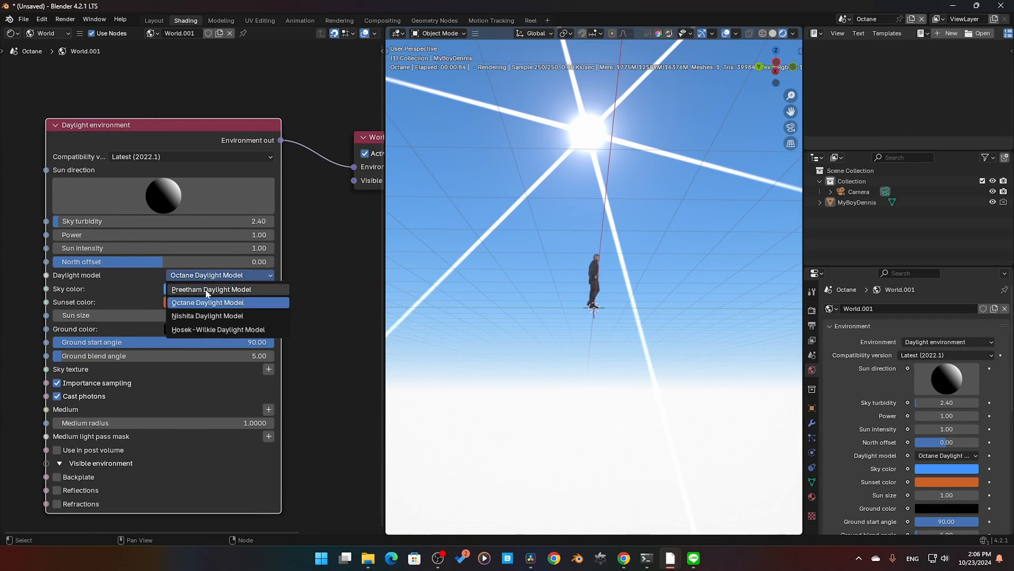
pyautogui.click(207, 290)
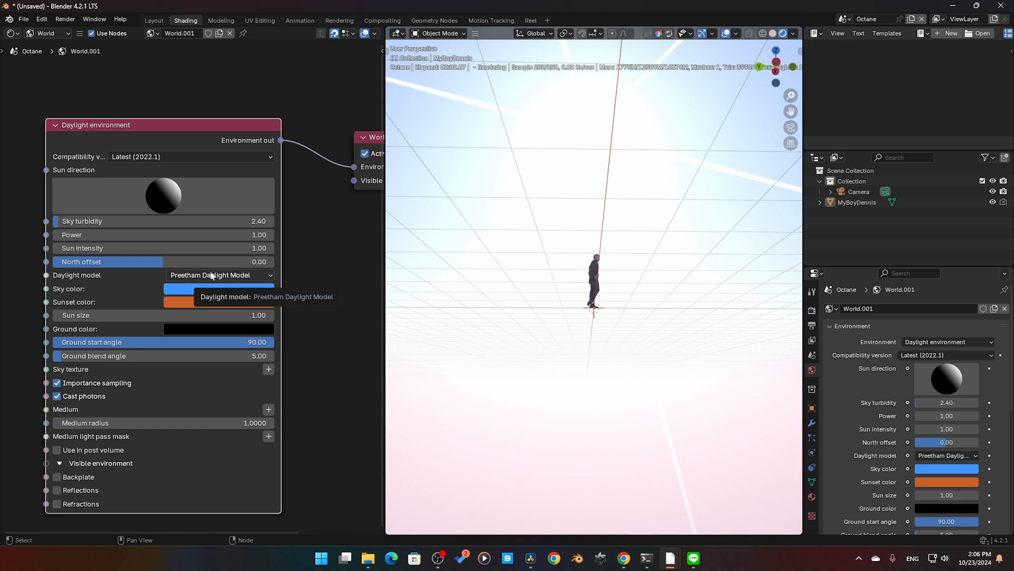
pyautogui.click(211, 275)
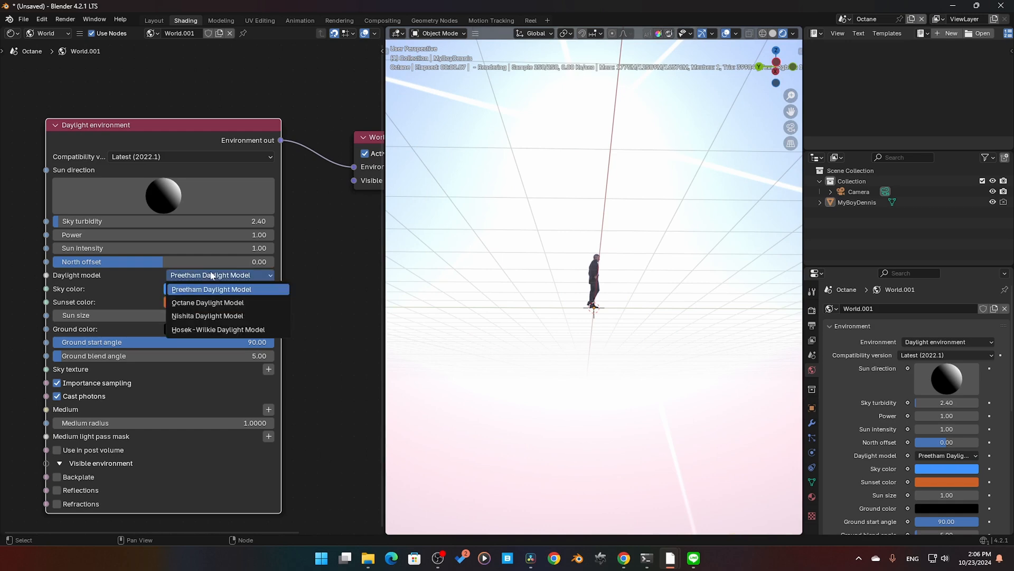
pyautogui.click(212, 315)
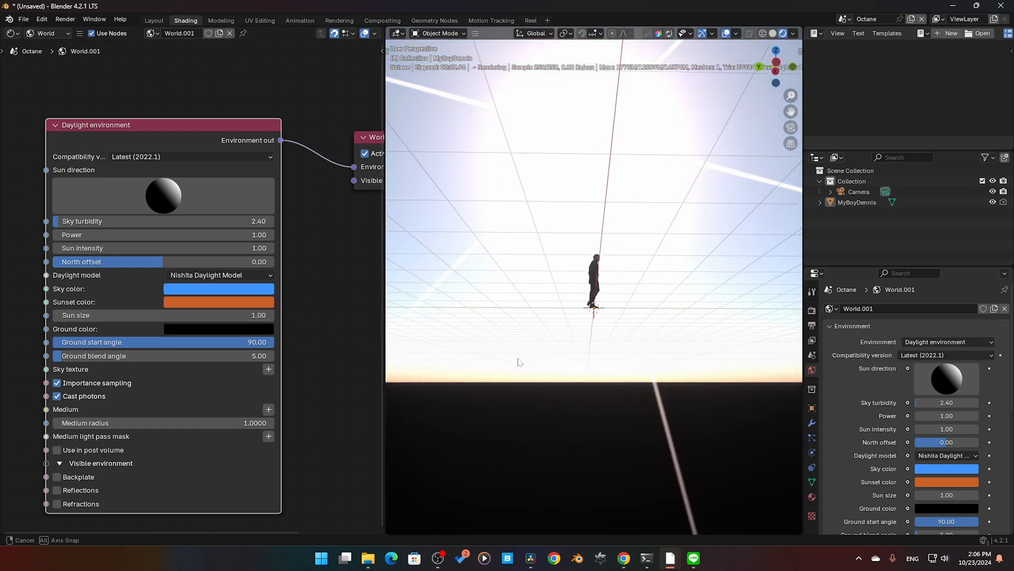
pyautogui.moveTo(511, 375)
pyautogui.mouseDown(button='middle')
pyautogui.moveTo(512, 415)
pyautogui.moveTo(516, 366)
pyautogui.mouseUp(button='middle')
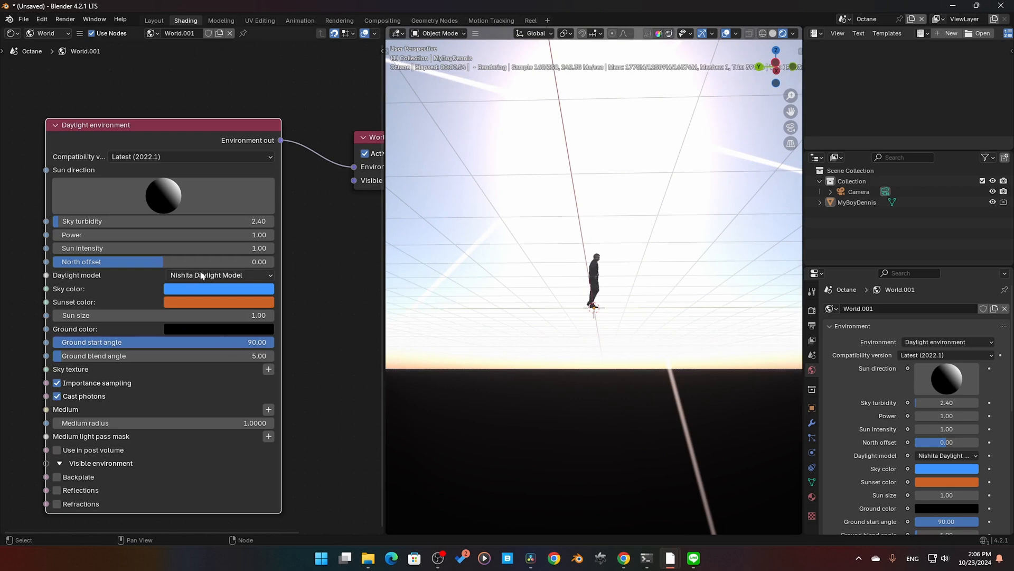
pyautogui.click(219, 274)
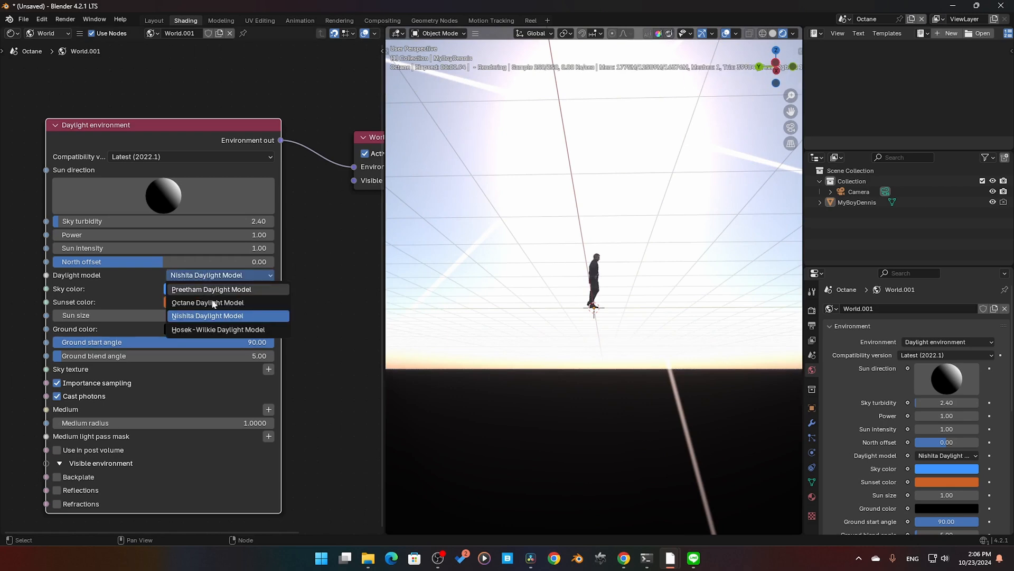
pyautogui.click(218, 333)
pyautogui.moveTo(560, 297); pyautogui.dragTo(573, 315, button='middle')
pyautogui.click(191, 275)
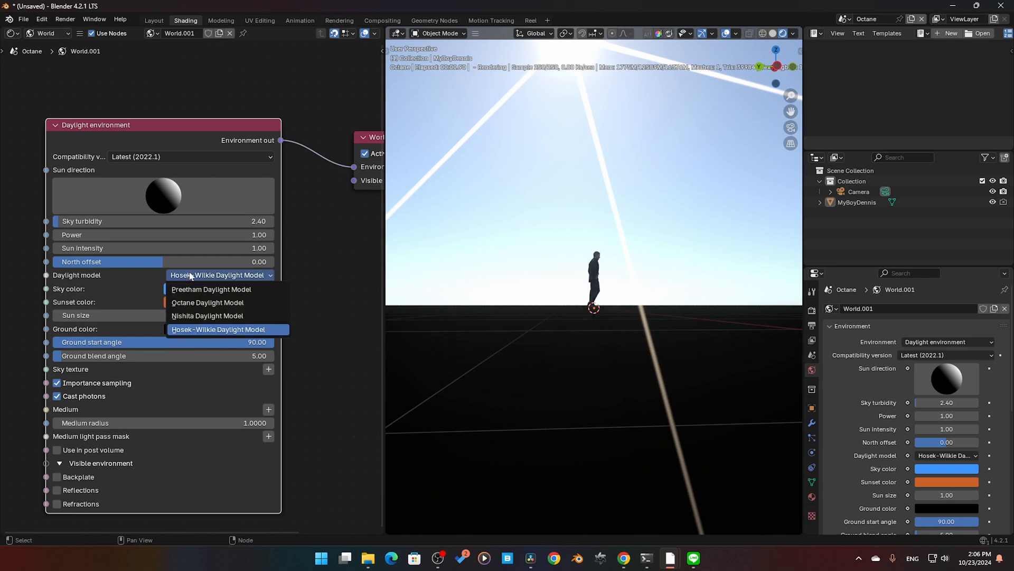
pyautogui.click(196, 302)
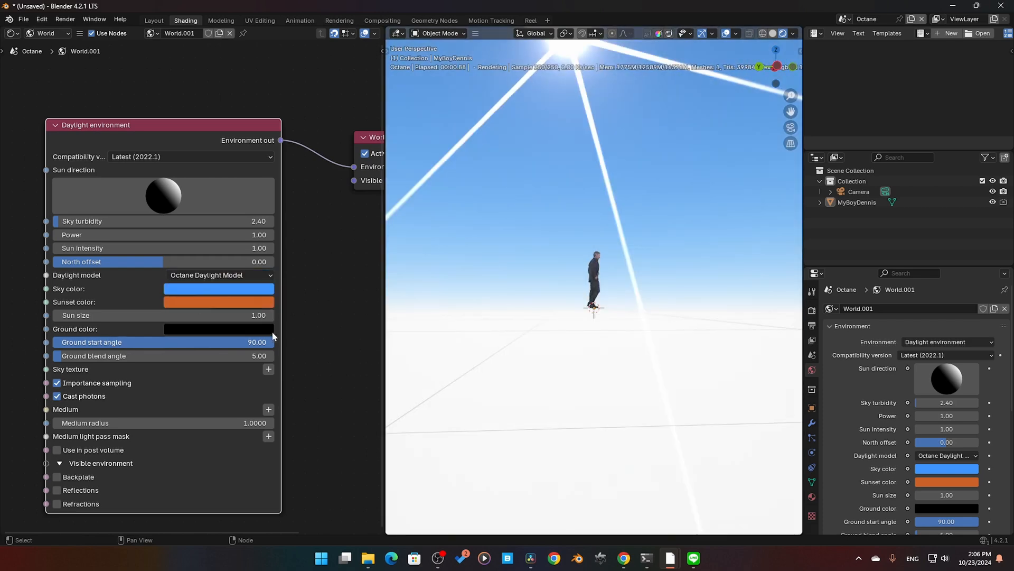
# Step: Try a pale yellow-green sky color on the Daylight environment node and undo it
pyautogui.click(258, 290)
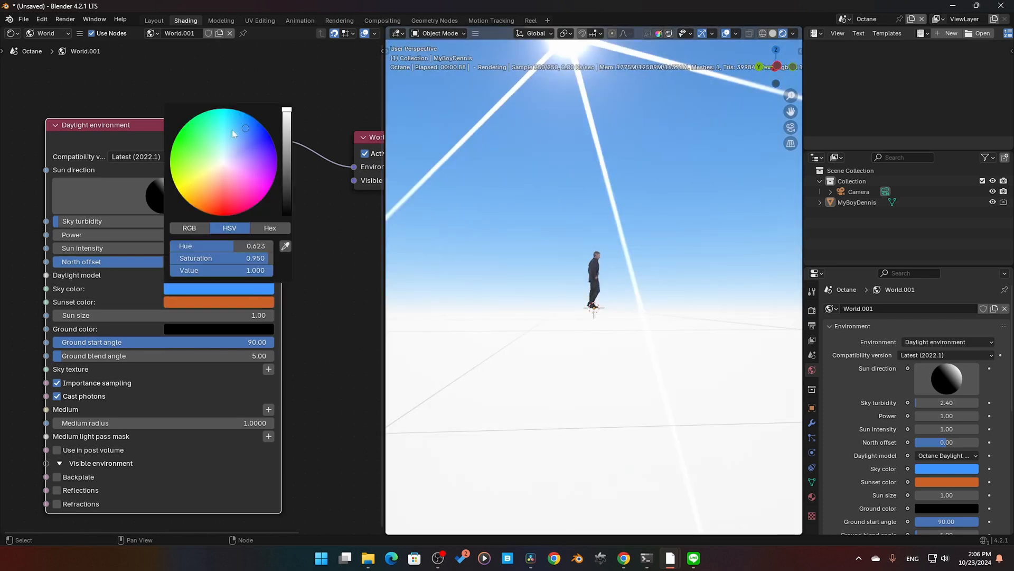
pyautogui.moveTo(232, 129); pyautogui.dragTo(209, 162)
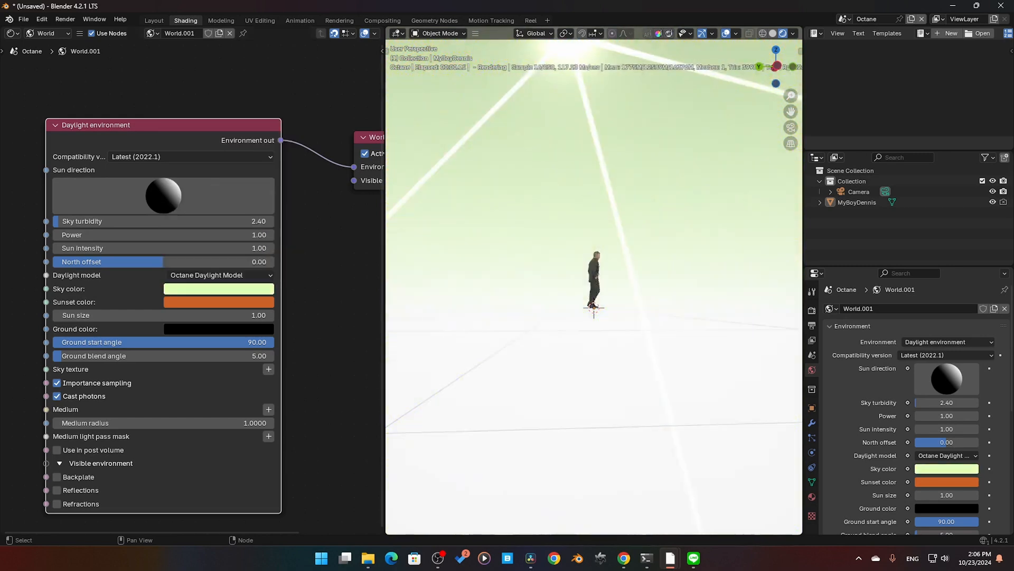
pyautogui.hotkey('ctrl', 'z')
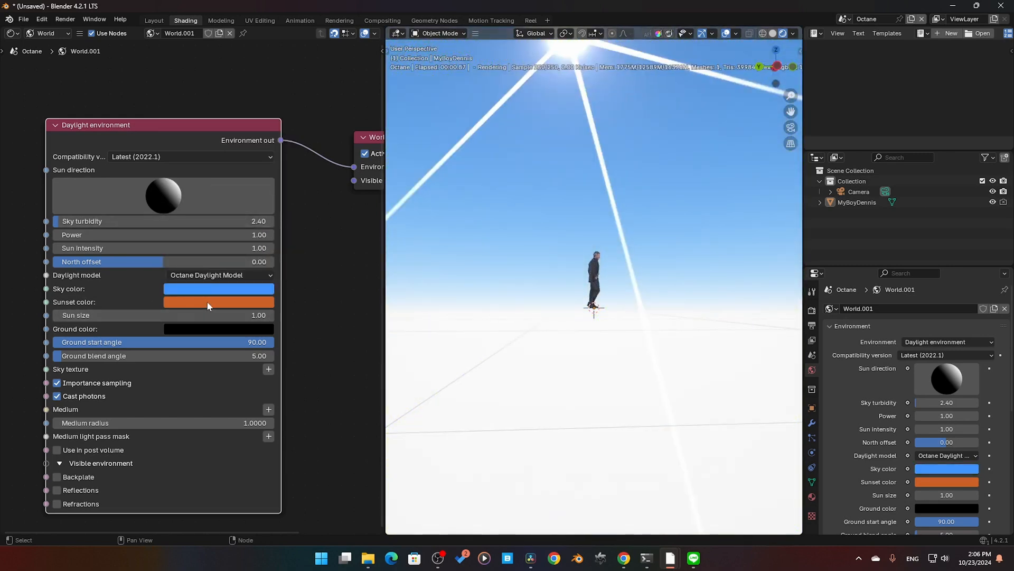
# Step: Open the sunset color for inspection and try a different sun size while viewing the sun
pyautogui.click(207, 306)
pyautogui.moveTo(544, 250); pyautogui.dragTo(544, 247, button='middle')
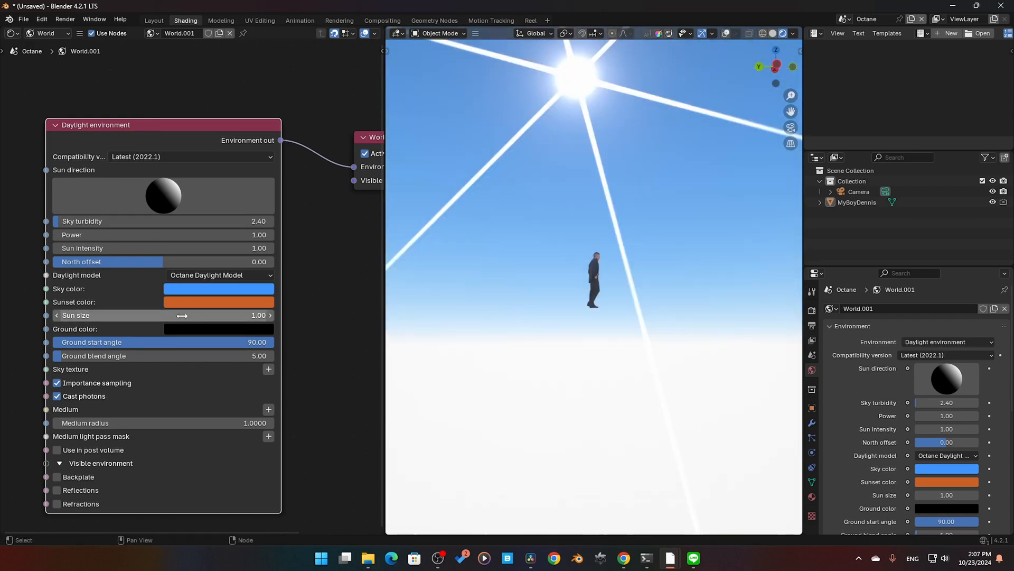
pyautogui.moveTo(183, 315)
pyautogui.mouseDown()
pyautogui.moveTo(159, 315)
pyautogui.moveTo(317, 316)
pyautogui.moveTo(168, 316)
pyautogui.mouseUp()
# Step: Try adjusting the ground color's brightness and a ground blend angle of 90, then undo the blend angle change
pyautogui.click(210, 331)
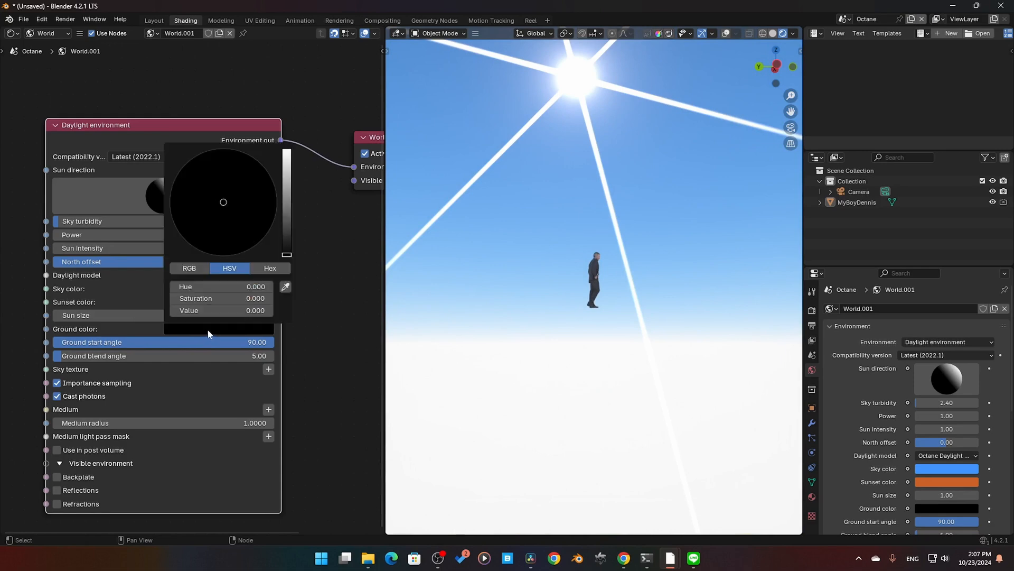
pyautogui.moveTo(286, 249)
pyautogui.mouseDown()
pyautogui.moveTo(287, 202)
pyautogui.moveTo(287, 256)
pyautogui.mouseUp()
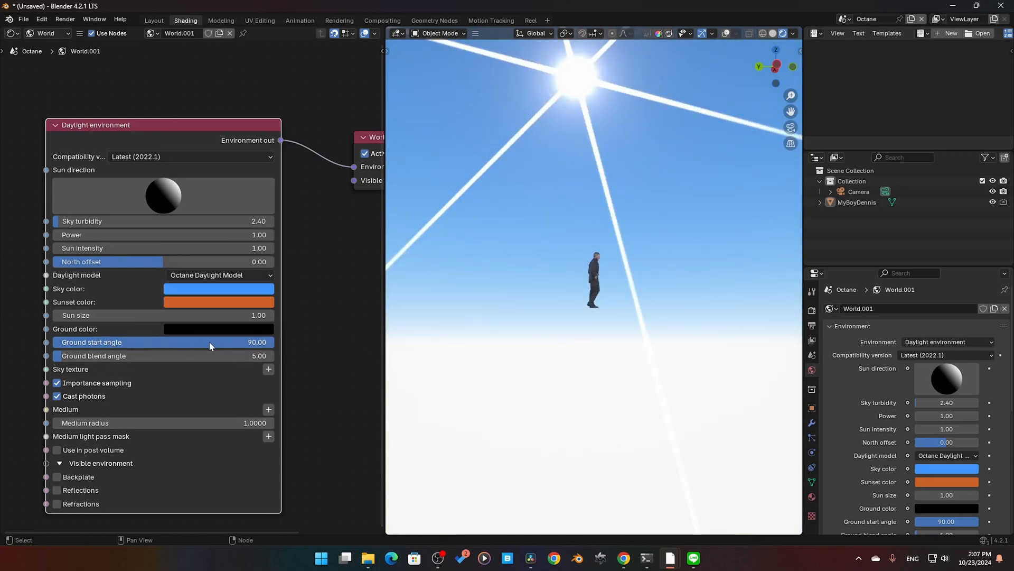
pyautogui.moveTo(210, 346)
pyautogui.mouseDown()
pyautogui.moveTo(55, 346)
pyautogui.moveTo(209, 346)
pyautogui.moveTo(56, 346)
pyautogui.moveTo(153, 346)
pyautogui.moveTo(199, 360)
pyautogui.mouseUp()
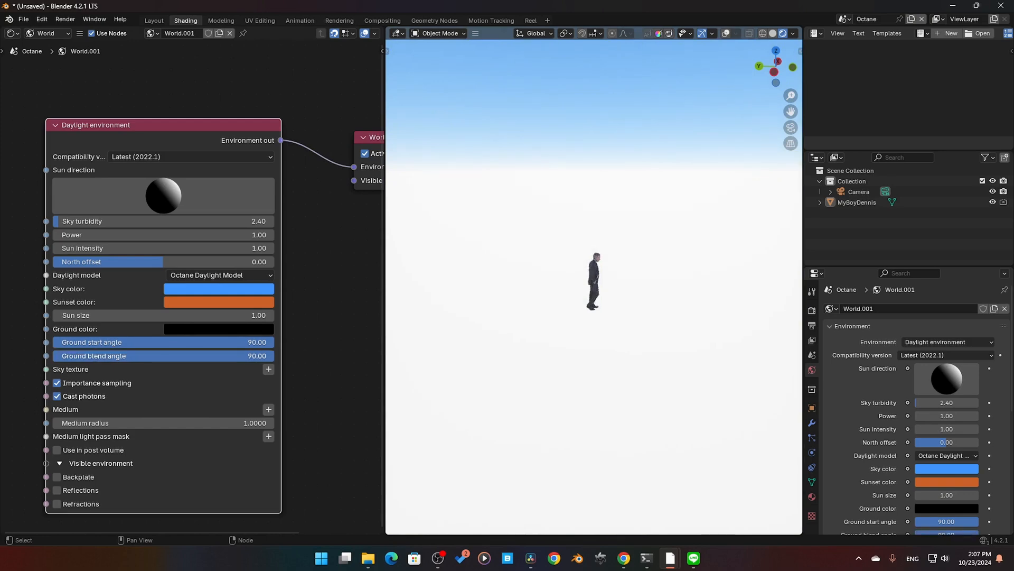
pyautogui.hotkey('ctrl', 'z')
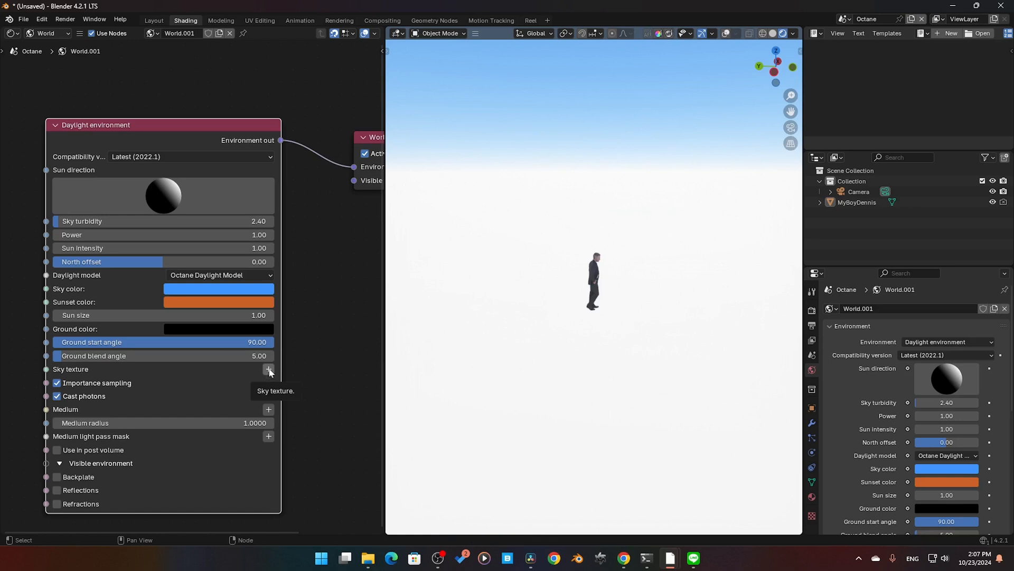
# Step: Open the node choices for the Daylight environment's Sky texture input
pyautogui.moveTo(29, 366); pyautogui.dragTo(103, 337, button='middle')
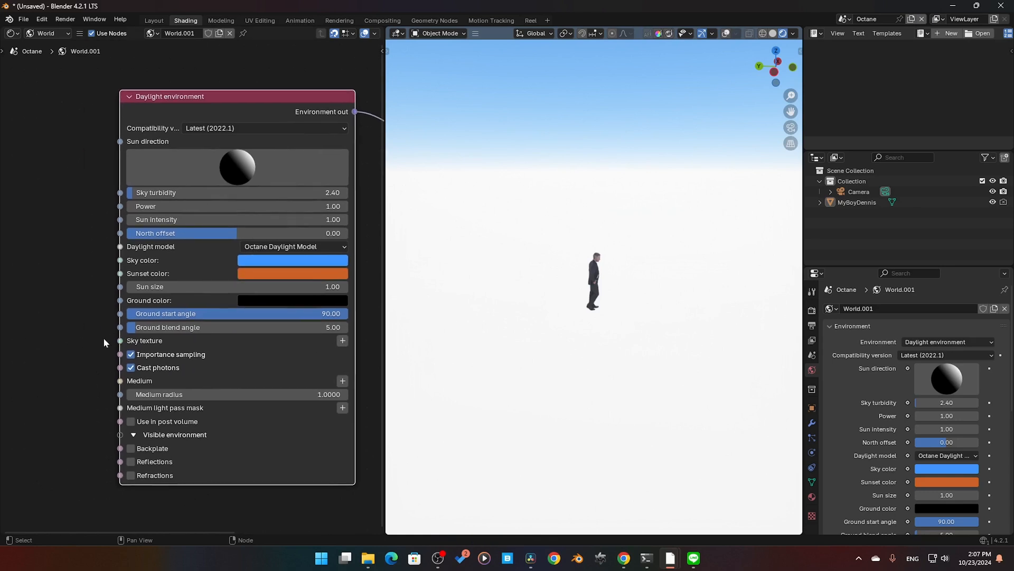
pyautogui.click(343, 341)
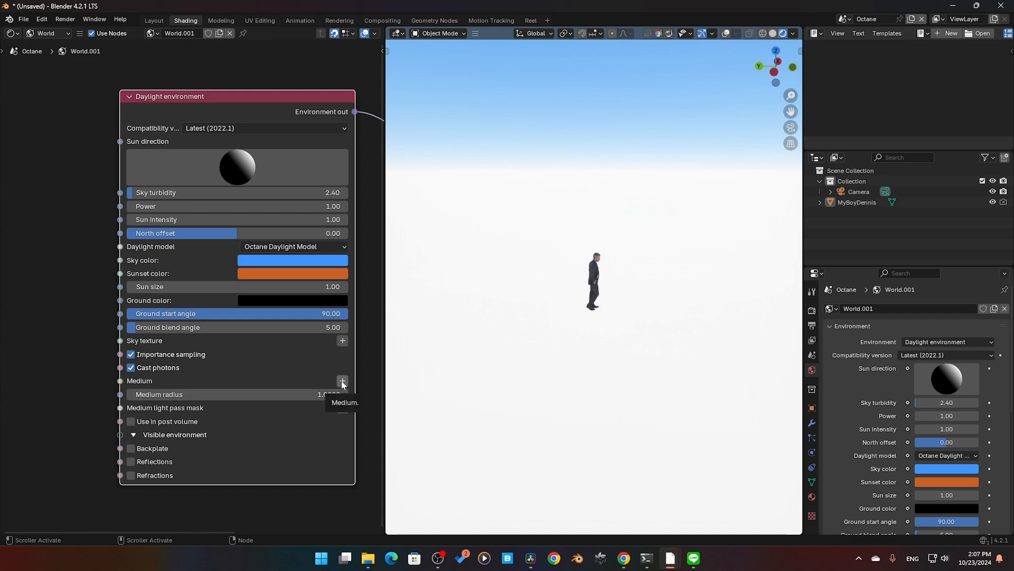
# Step: Try the Reflections and Refractions options of the Daylight environment's Visible environment section, then switch them off again
pyautogui.moveTo(486, 317); pyautogui.dragTo(544, 310, button='middle')
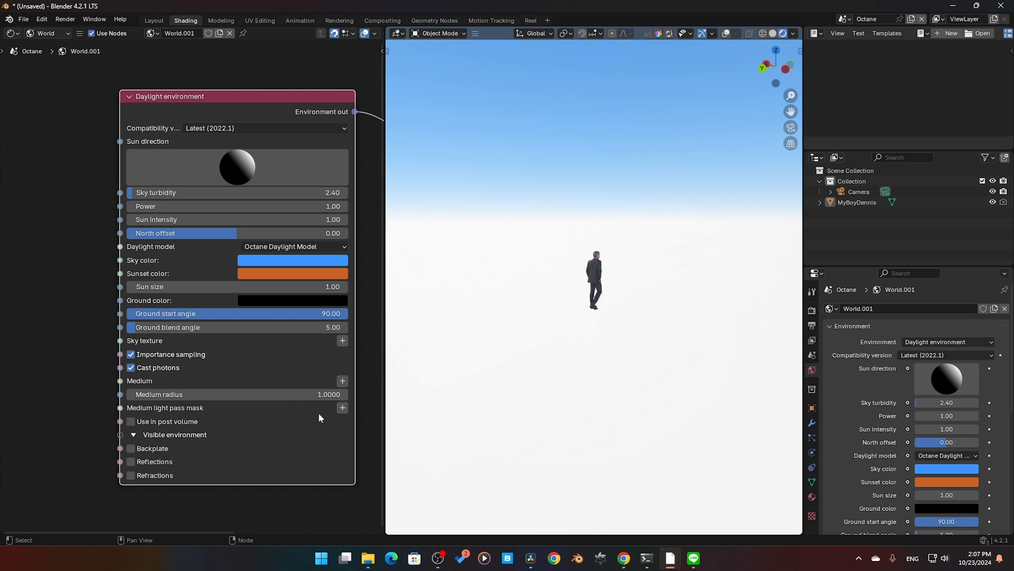
pyautogui.moveTo(81, 393); pyautogui.dragTo(81, 341, button='middle')
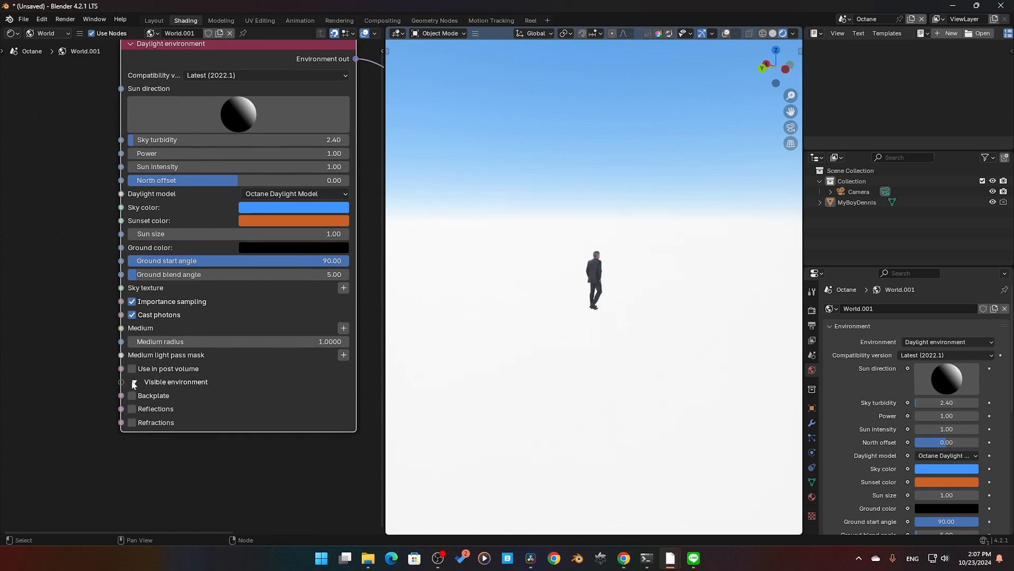
pyautogui.click(132, 410)
pyautogui.click(130, 409)
pyautogui.moveTo(146, 404); pyautogui.dragTo(138, 447, button='middle')
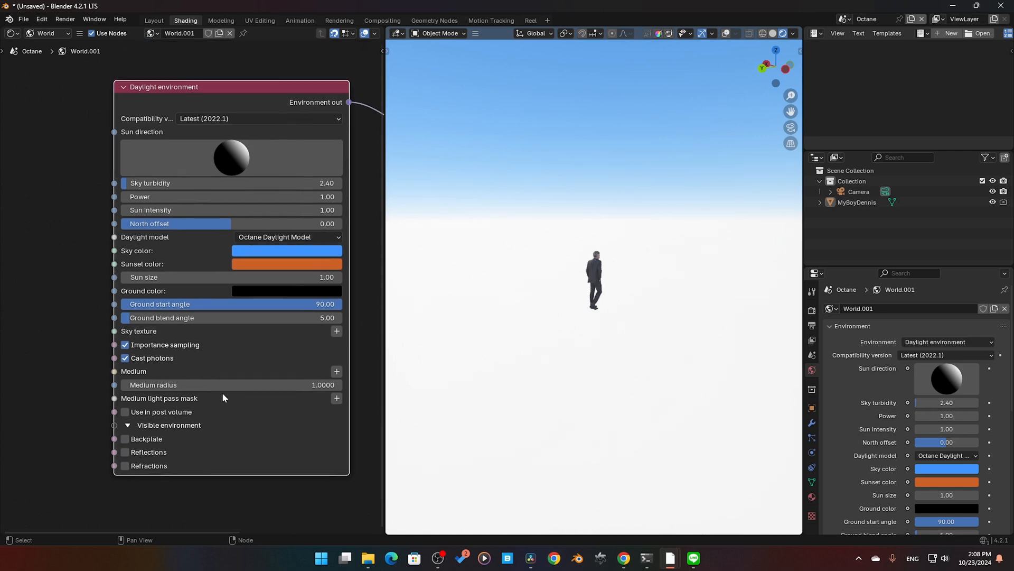
# Step: Try different sun directions on the Daylight environment node while viewing the sky and the figure from farther away
pyautogui.moveTo(239, 156); pyautogui.dragTo(121, 174)
pyautogui.scroll(-6, 654, 246)
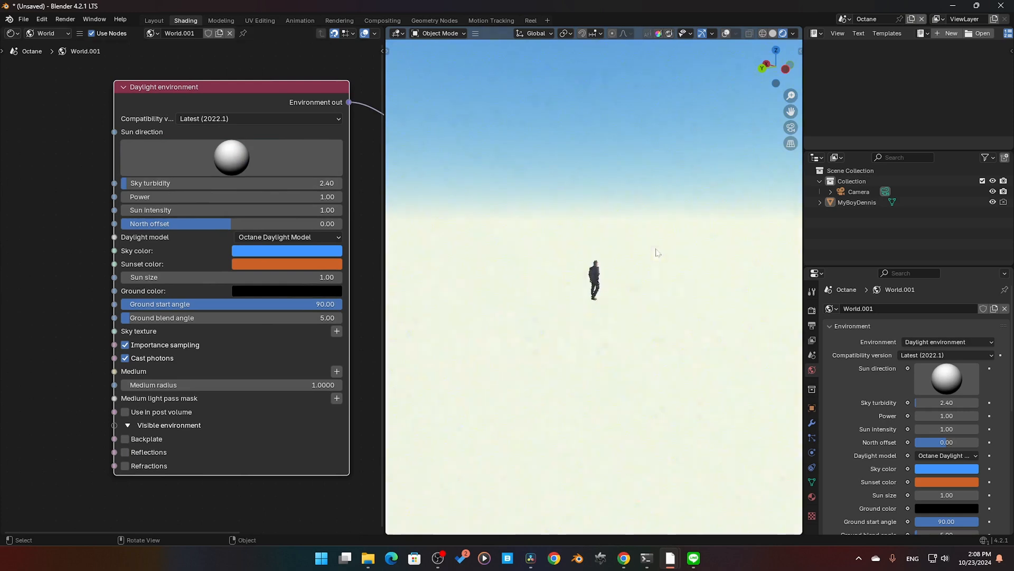
pyautogui.moveTo(603, 253); pyautogui.dragTo(601, 259, button='middle')
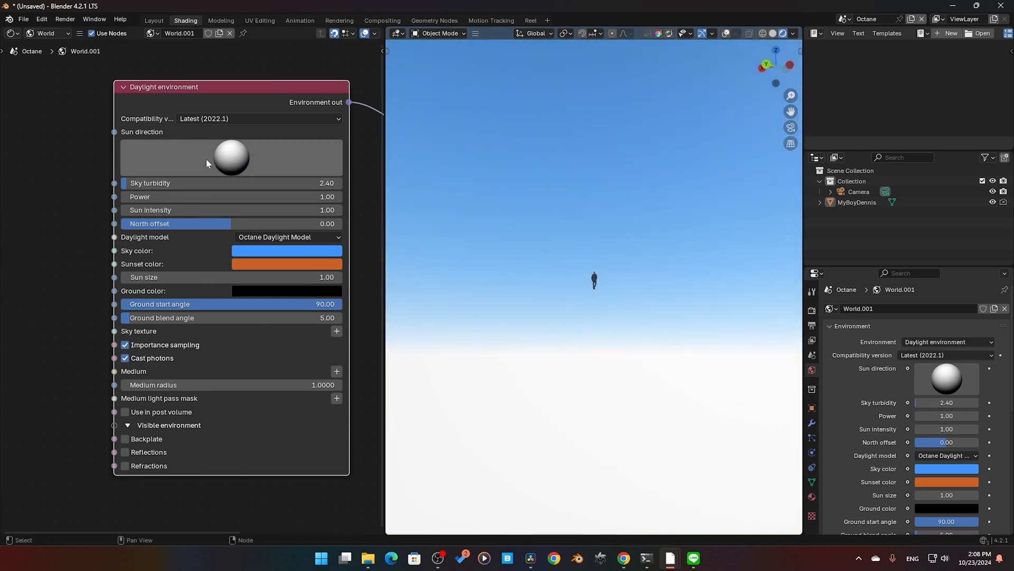
pyautogui.moveTo(206, 159)
pyautogui.mouseDown()
pyautogui.moveTo(315, 169)
pyautogui.moveTo(264, 152)
pyautogui.moveTo(255, 195)
pyautogui.moveTo(283, 201)
pyautogui.moveTo(283, 232)
pyautogui.moveTo(236, 204)
pyautogui.moveTo(233, 185)
pyautogui.moveTo(296, 163)
pyautogui.moveTo(276, 167)
pyautogui.moveTo(268, 210)
pyautogui.moveTo(226, 152)
pyautogui.moveTo(261, 165)
pyautogui.moveTo(242, 173)
pyautogui.mouseUp()
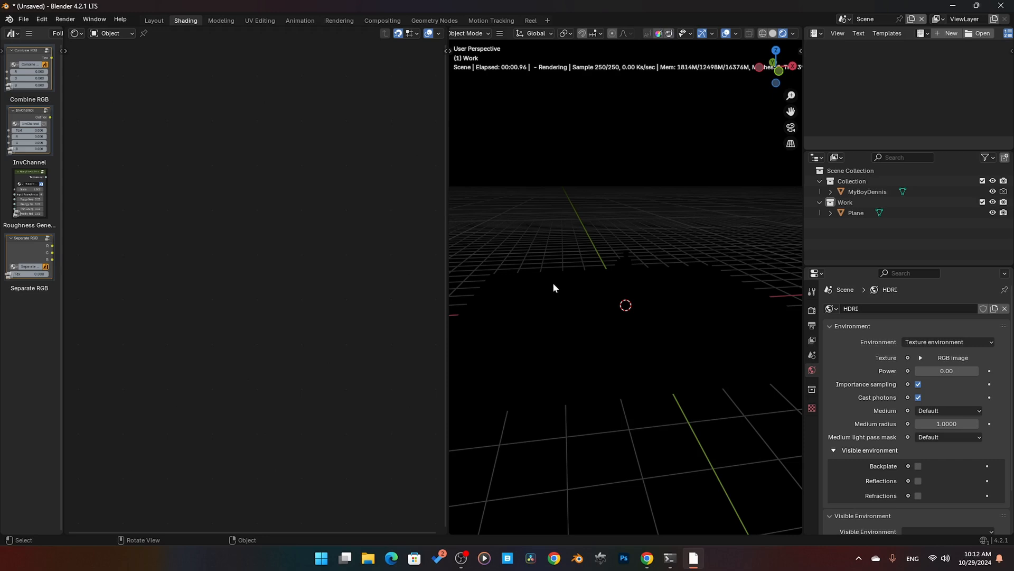
# Step: Add an Octane Area Light to the scene and raise it above the standing figure
pyautogui.press('shift')
pyautogui.hotkey('shift', 'a')
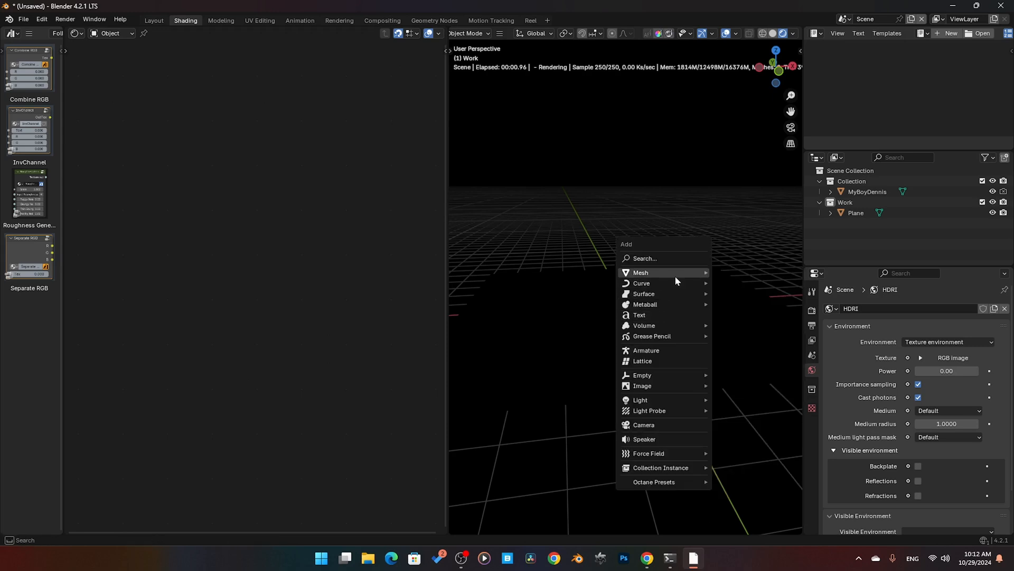
pyautogui.moveTo(675, 279)
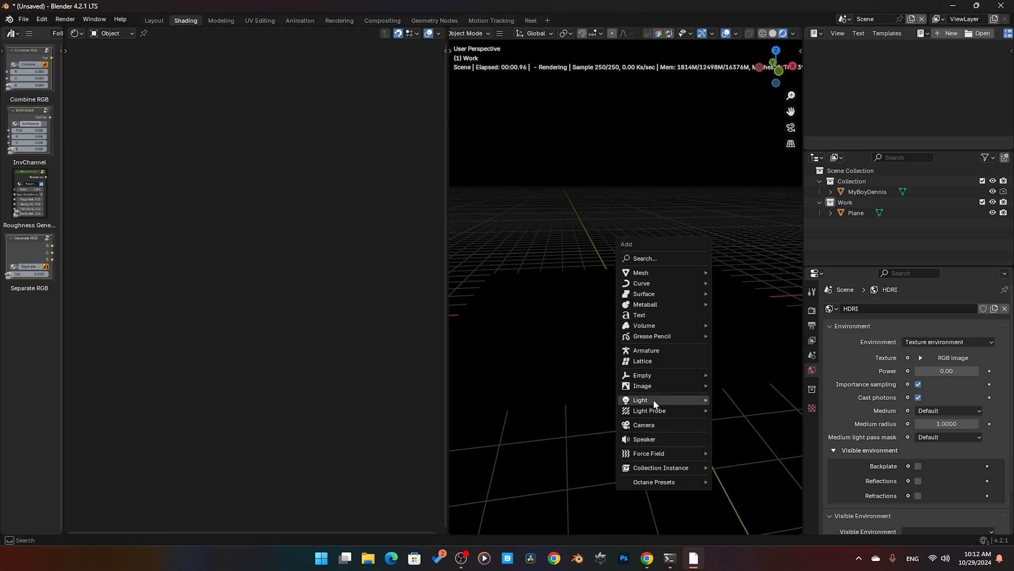
pyautogui.moveTo(663, 404)
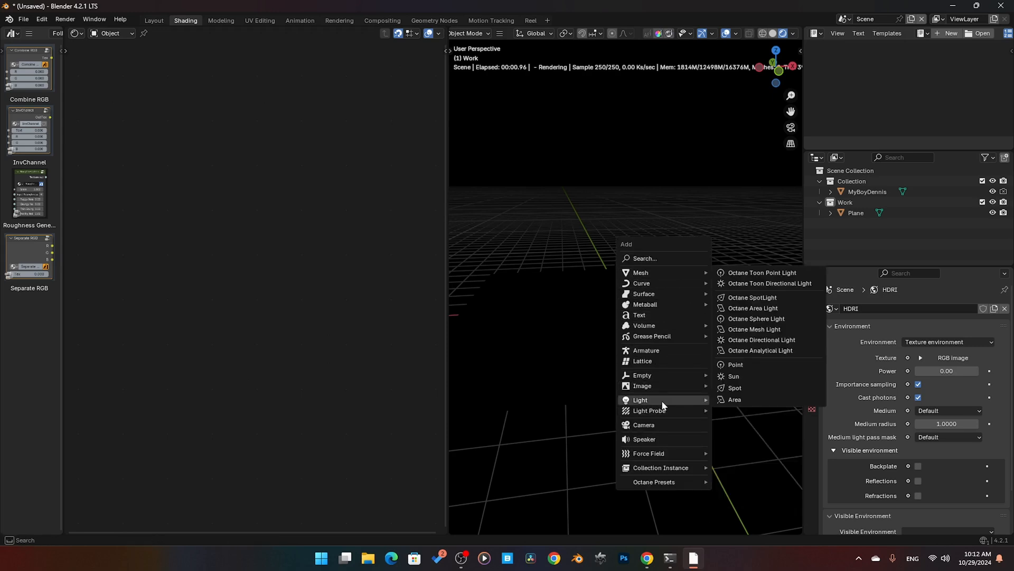
pyautogui.click(759, 313)
pyautogui.press('g')
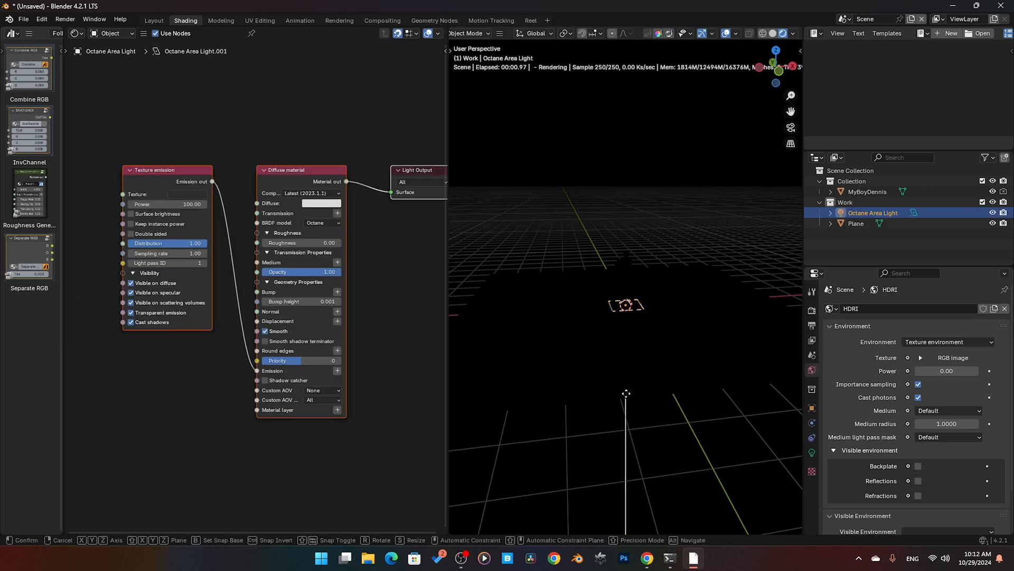
pyautogui.click(637, 311)
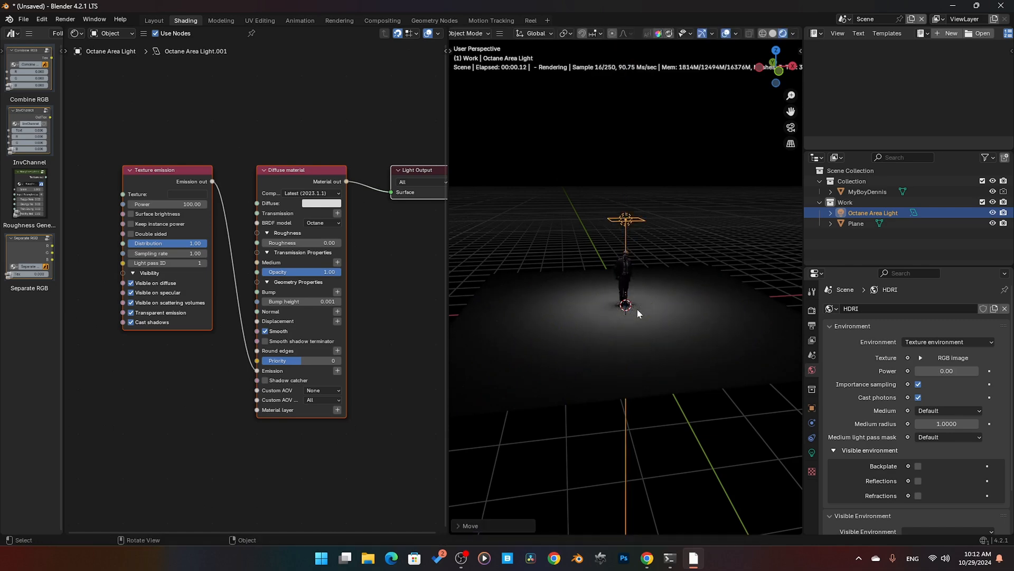
# Step: Scale the area light up to about four times its size and move it higher above the figure
pyautogui.press('s')
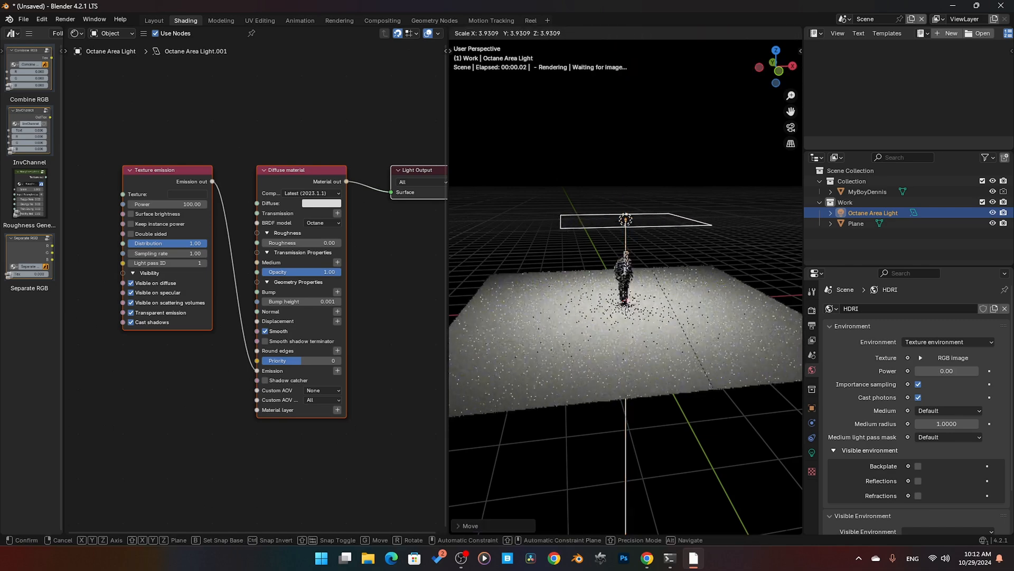
pyautogui.click(815, 26)
pyautogui.moveTo(676, 308); pyautogui.dragTo(686, 294, button='middle')
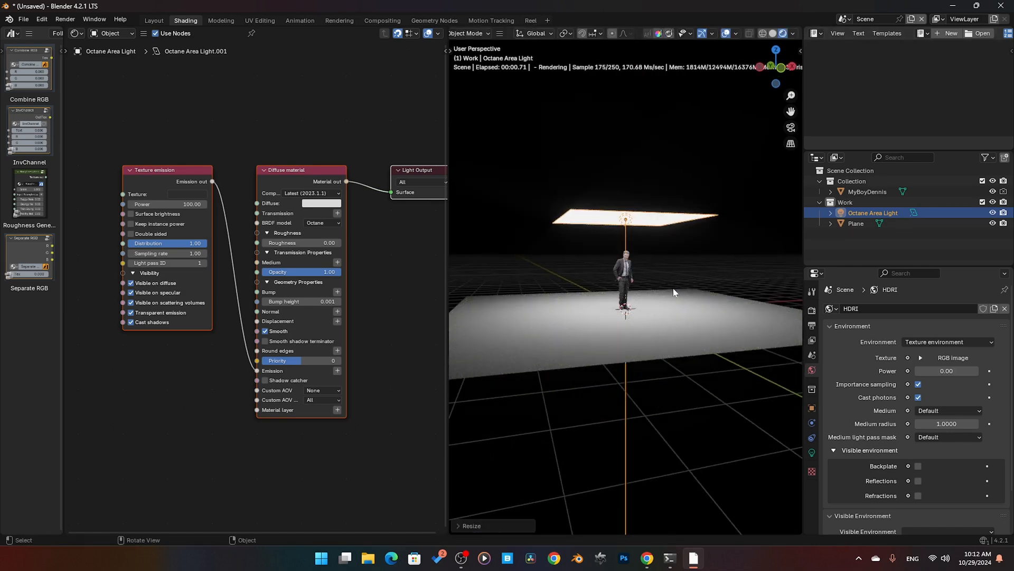
pyautogui.press('g')
pyautogui.click(670, 252)
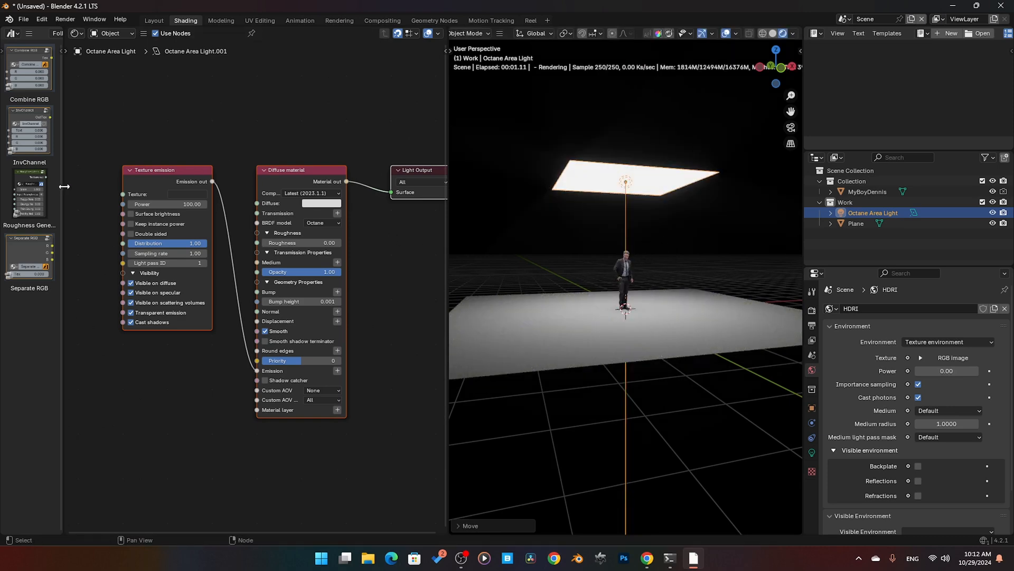
# Step: Disconnect the area light's Texture emission node from the Diffuse material's Emission input
pyautogui.moveTo(64, 186); pyautogui.dragTo(14, 183)
pyautogui.click(128, 172)
pyautogui.moveTo(161, 149); pyautogui.dragTo(218, 151, button='middle')
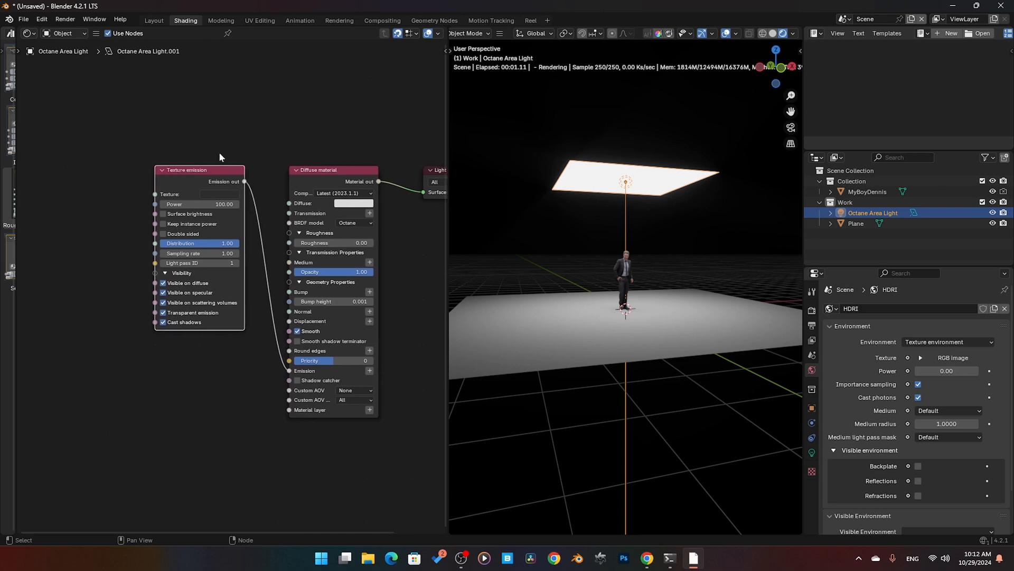
pyautogui.scroll(5, 207, 175)
pyautogui.scroll(2, 249, 152)
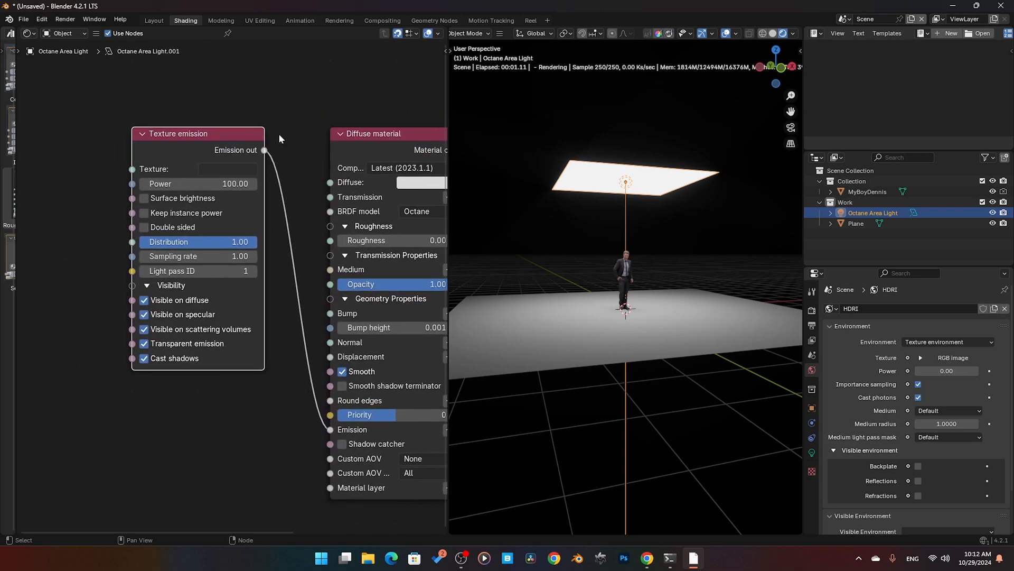
pyautogui.moveTo(329, 216); pyautogui.dragTo(292, 188, button='middle')
pyautogui.keyDown('ctrl'); pyautogui.moveTo(271, 186); pyautogui.dragTo(258, 191, button='right'); pyautogui.keyUp('ctrl')
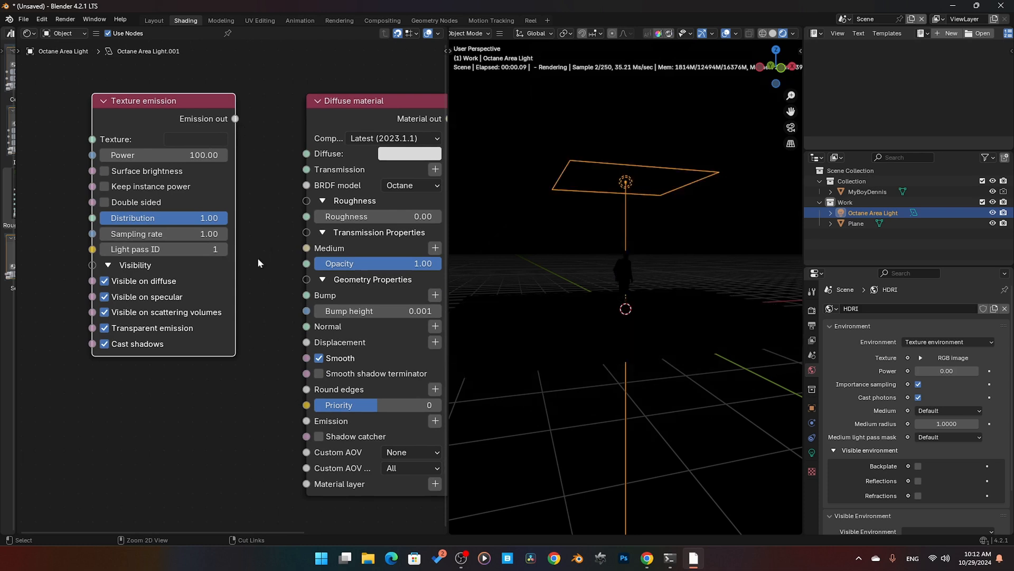
# Step: Inspect the Octane Emission node choices available for the Diffuse material's Emission input without adding any
pyautogui.click(339, 113)
pyautogui.scroll(-1, 349, 122)
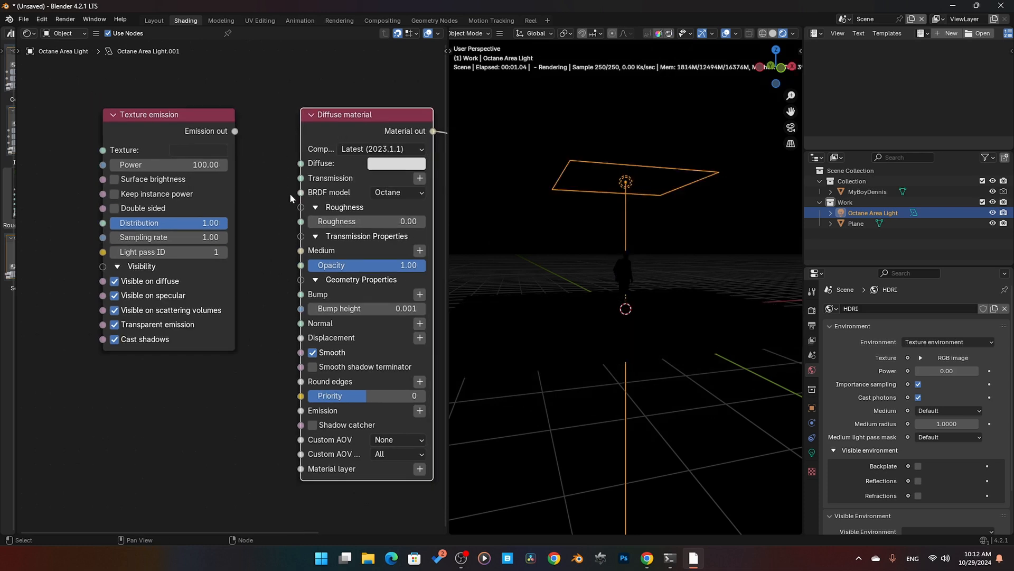
pyautogui.click(420, 413)
pyautogui.moveTo(407, 430)
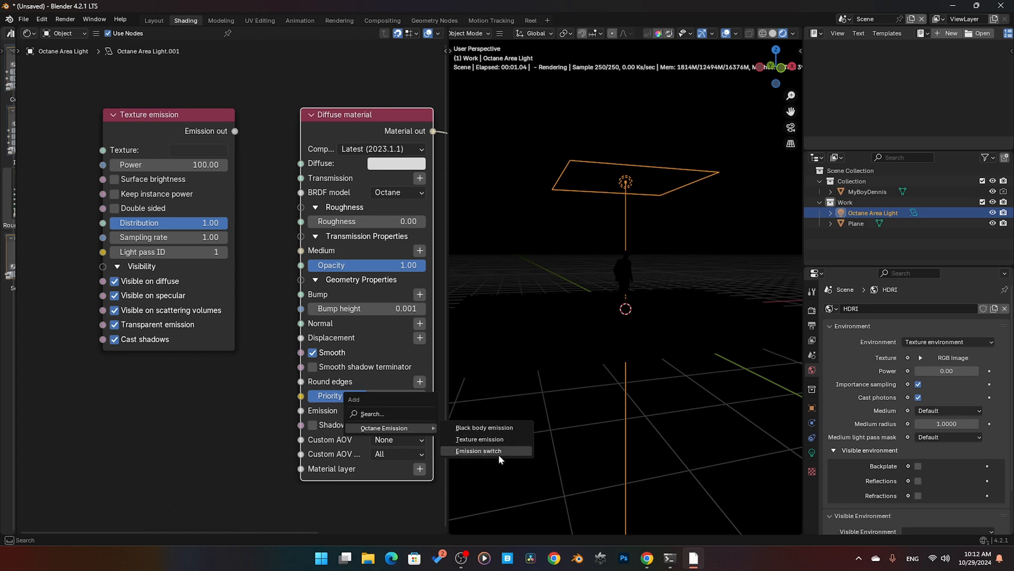
pyautogui.click(266, 415)
# Step: Reconnect the Texture emission node's Emission out to the Diffuse material's Emission input
pyautogui.click(198, 138)
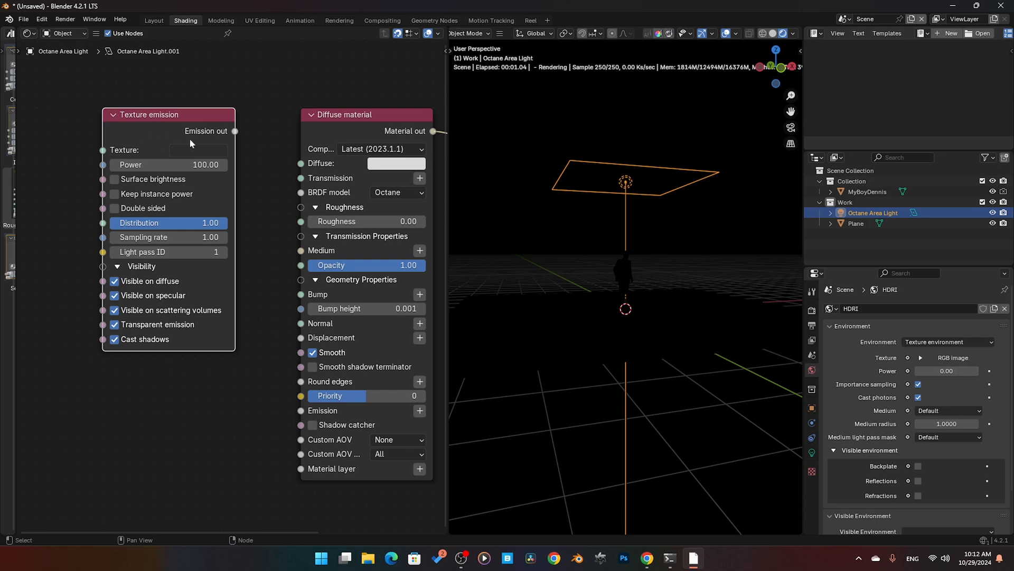
pyautogui.moveTo(237, 132); pyautogui.dragTo(230, 148)
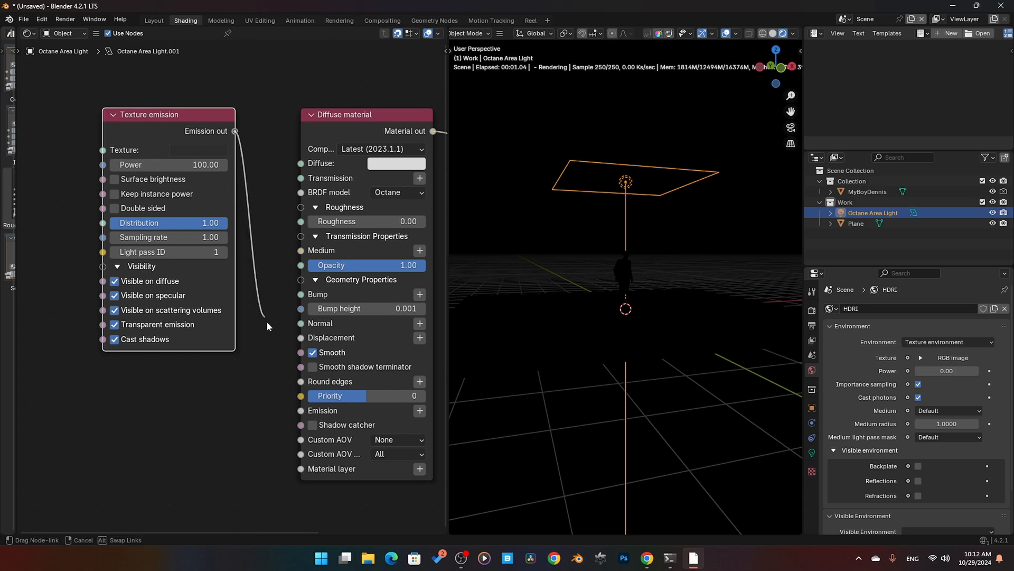
pyautogui.moveTo(266, 321); pyautogui.dragTo(301, 411)
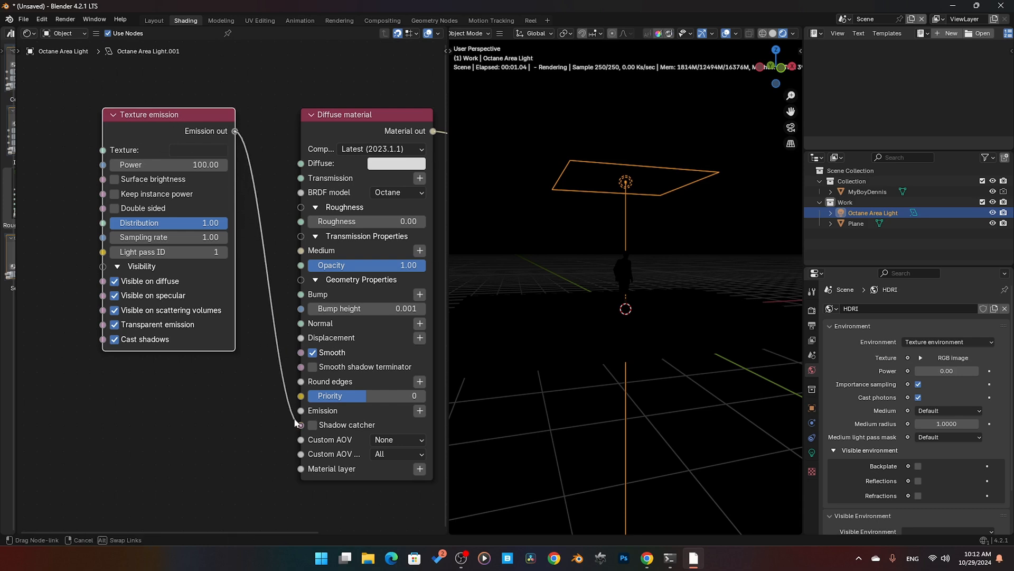
# Step: Try a magenta Texture emission color with hue 0.836, saturation 0.979 and value 1, then restore the original texture setting
pyautogui.click(205, 151)
pyautogui.moveTo(302, 261); pyautogui.dragTo(302, 162)
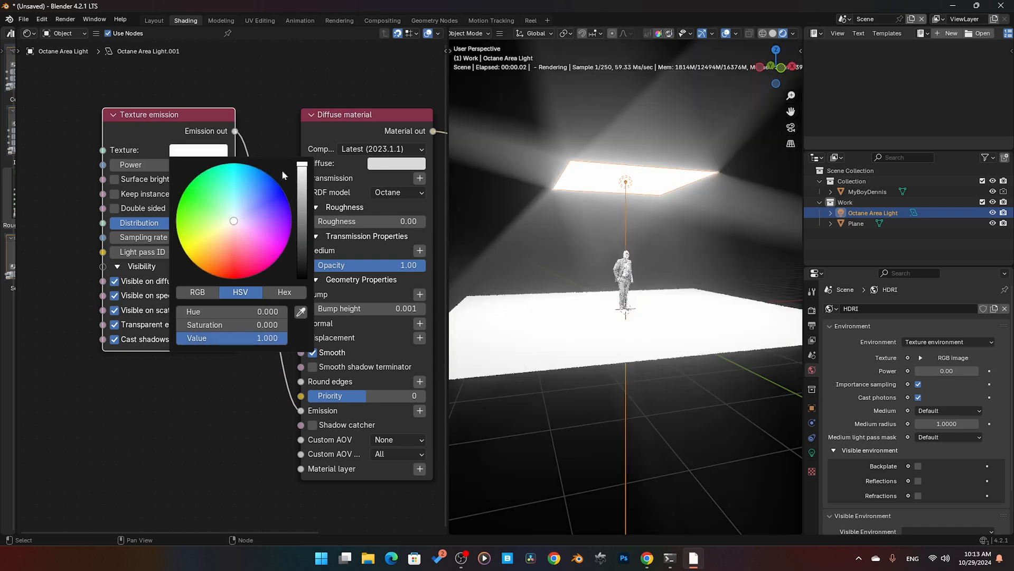
pyautogui.moveTo(234, 219)
pyautogui.mouseDown()
pyautogui.moveTo(222, 188)
pyautogui.moveTo(205, 211)
pyautogui.moveTo(206, 233)
pyautogui.moveTo(226, 266)
pyautogui.moveTo(271, 267)
pyautogui.mouseUp()
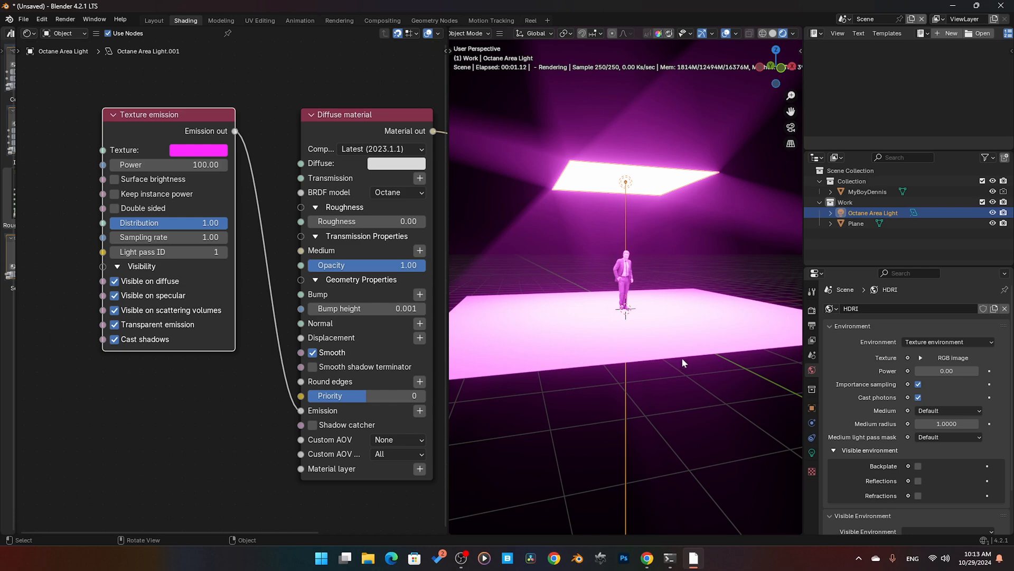
pyautogui.click(201, 152)
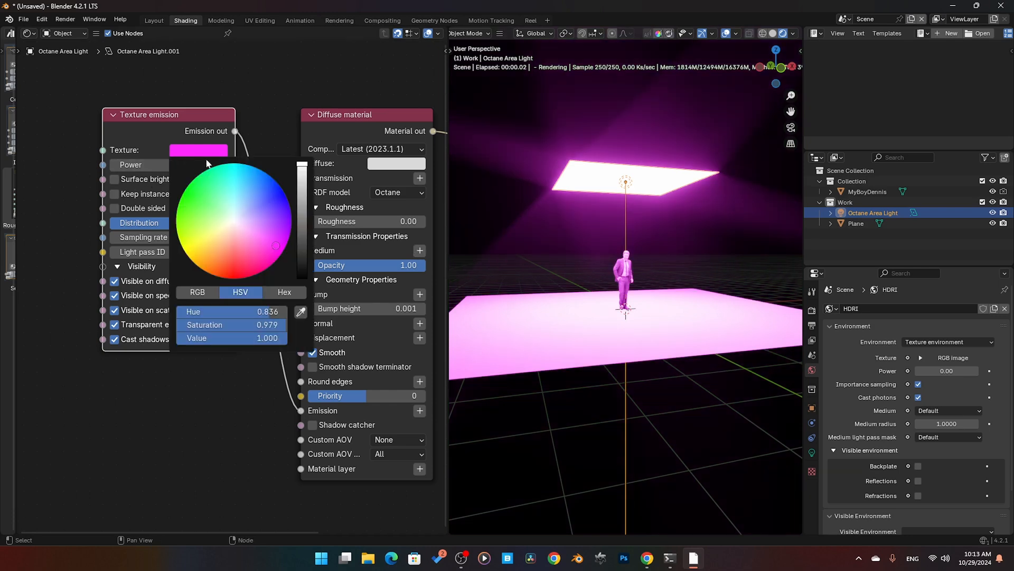
pyautogui.moveTo(237, 206)
pyautogui.mouseDown()
pyautogui.moveTo(194, 206)
pyautogui.moveTo(238, 192)
pyautogui.moveTo(264, 226)
pyautogui.mouseUp()
pyautogui.press('Escape')
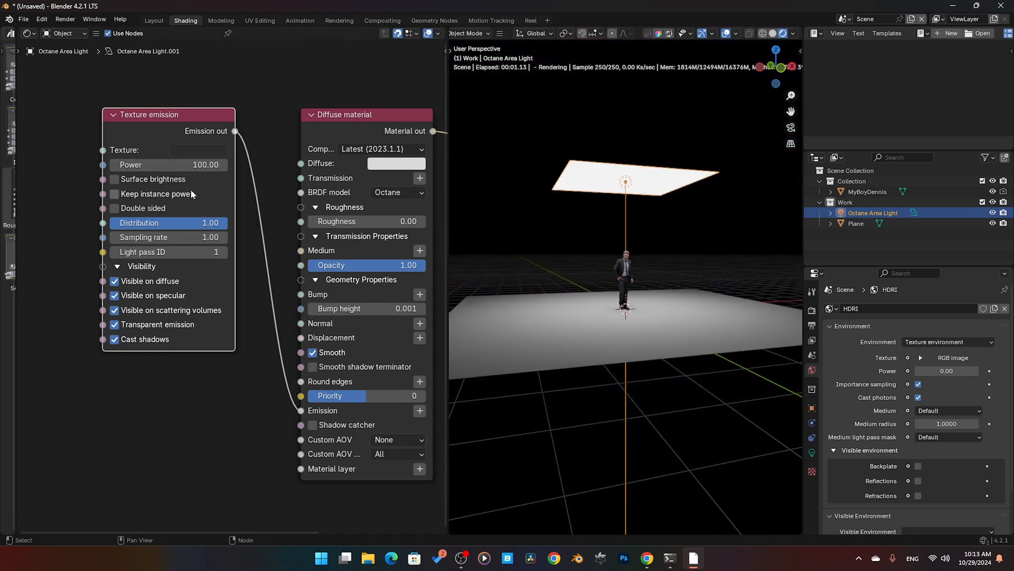
# Step: Try a Texture emission power of 1, then set the power to 100
pyautogui.moveTo(170, 165); pyautogui.dragTo(191, 165)
pyautogui.click(170, 165)
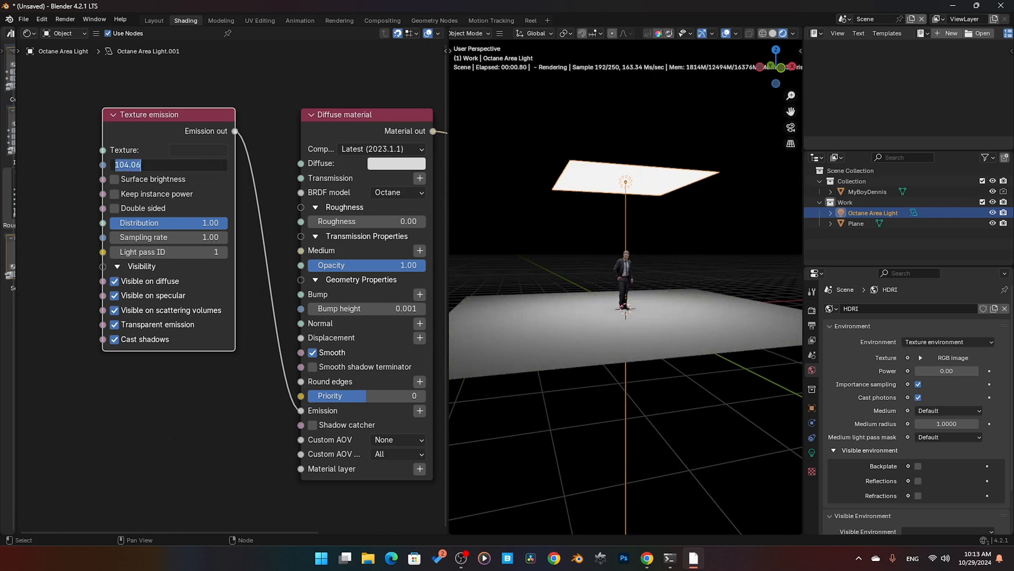
pyautogui.press('Return')
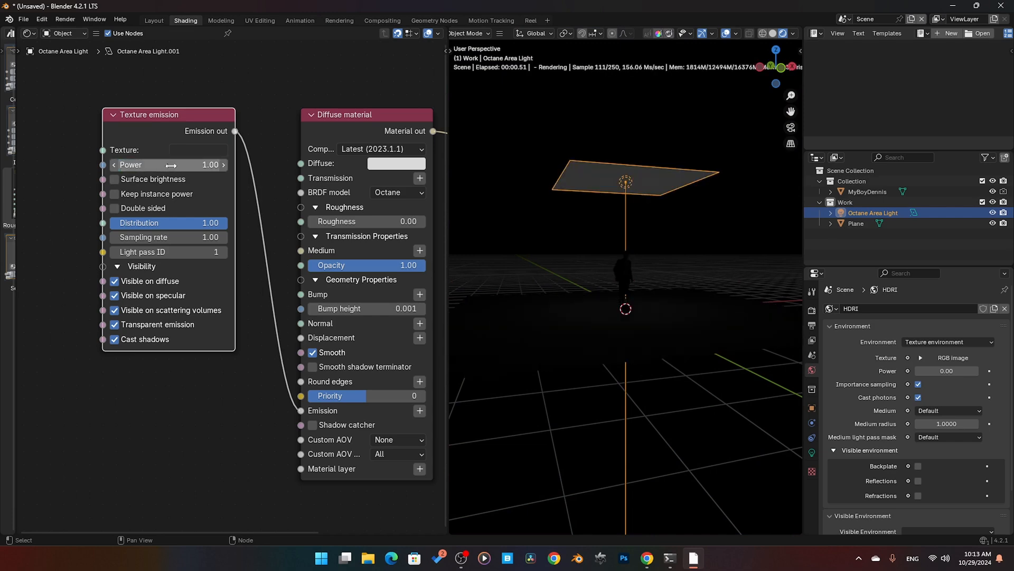
pyautogui.click(171, 166)
pyautogui.write('1')
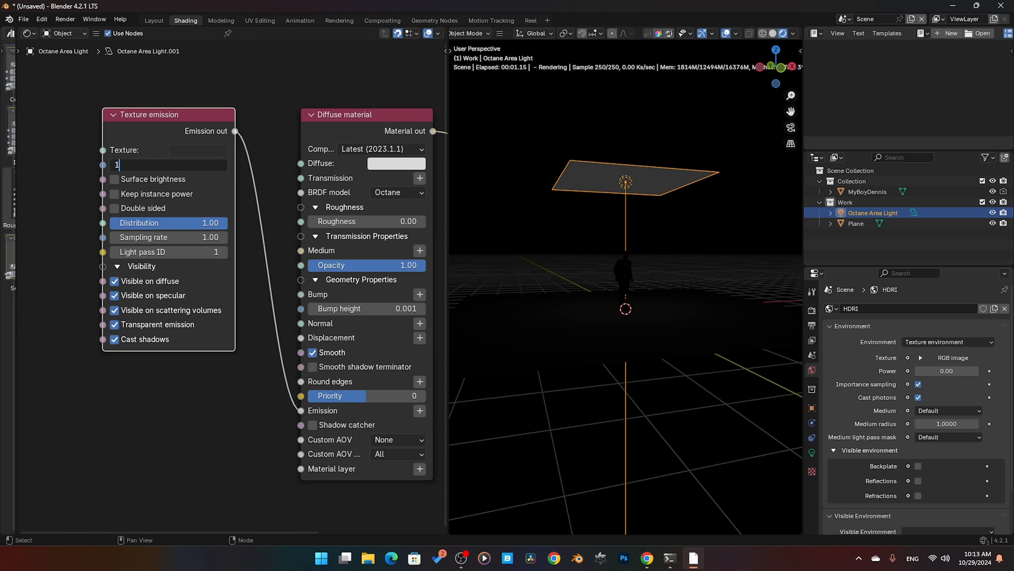
pyautogui.write('00')
pyautogui.press('Return')
# Step: Try a Texture emission power of 500, then return the power to 100
pyautogui.click(170, 165)
pyautogui.write('50')
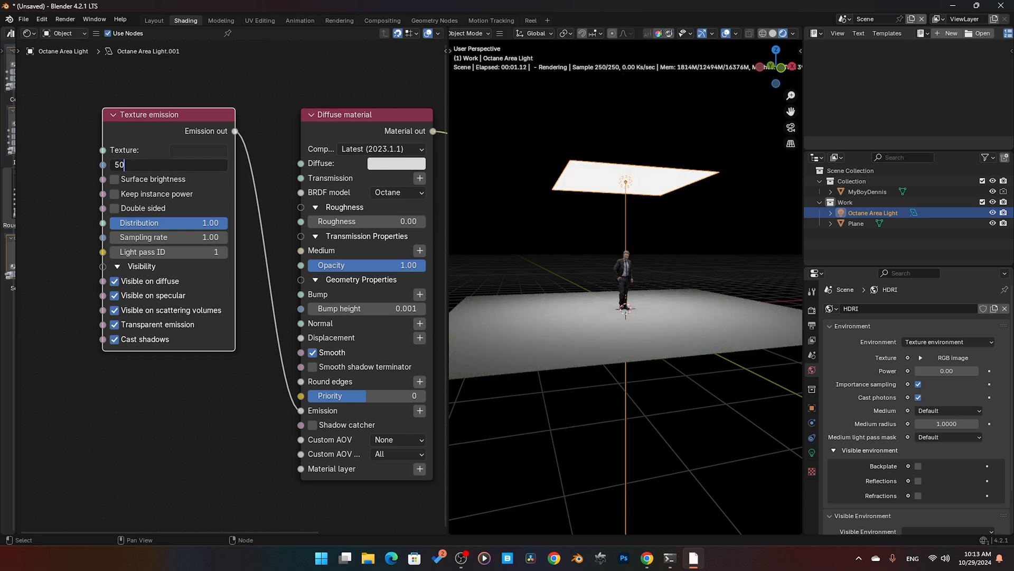
pyautogui.write('0')
pyautogui.press('Return')
pyautogui.click(171, 165)
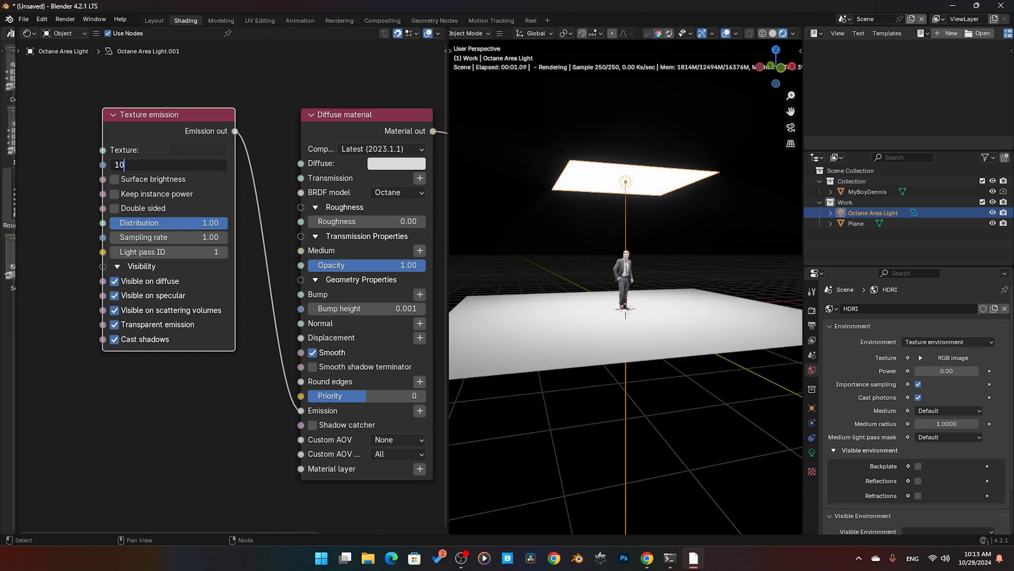
pyautogui.write('100000')
pyautogui.press('Return')
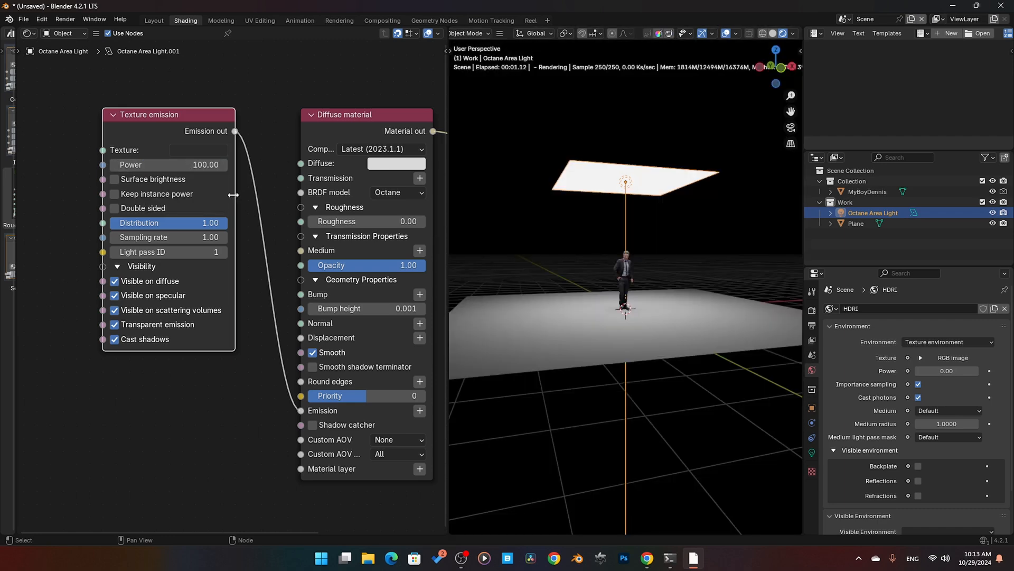
# Step: Widen the Texture emission node, enable Surface brightness, and scale the area light up to about twice its size
pyautogui.moveTo(235, 203); pyautogui.dragTo(260, 204)
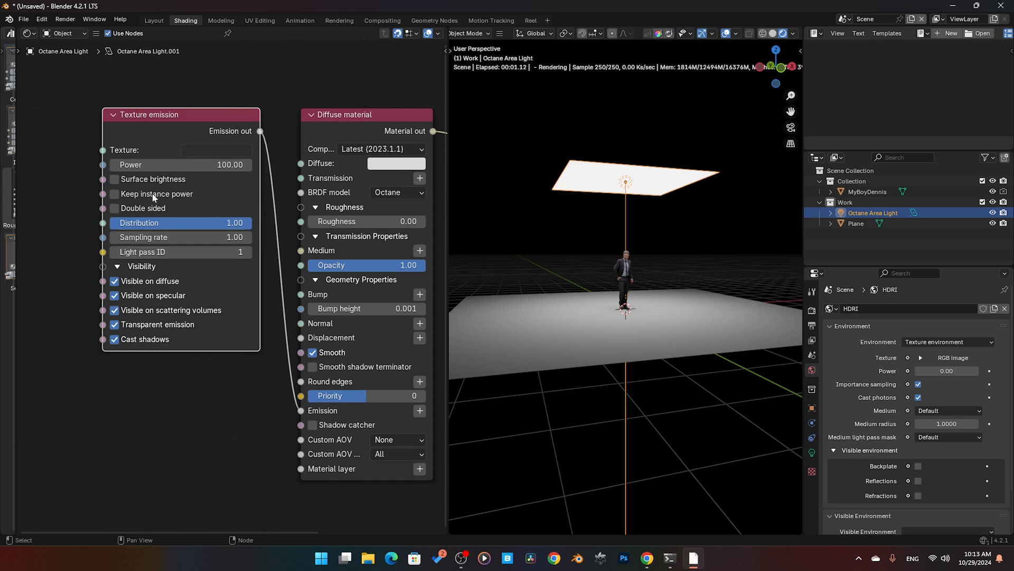
pyautogui.click(115, 180)
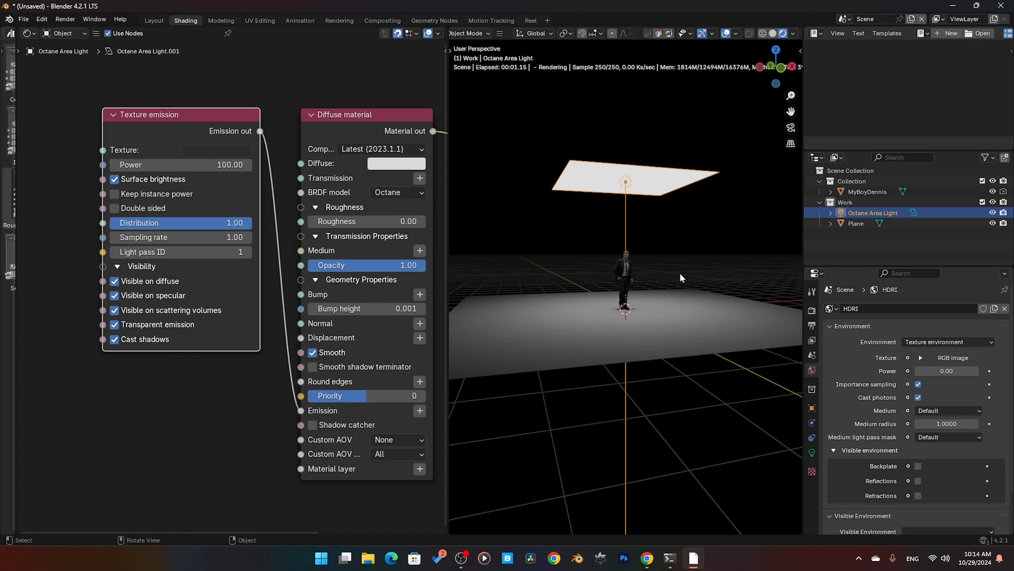
pyautogui.press('s')
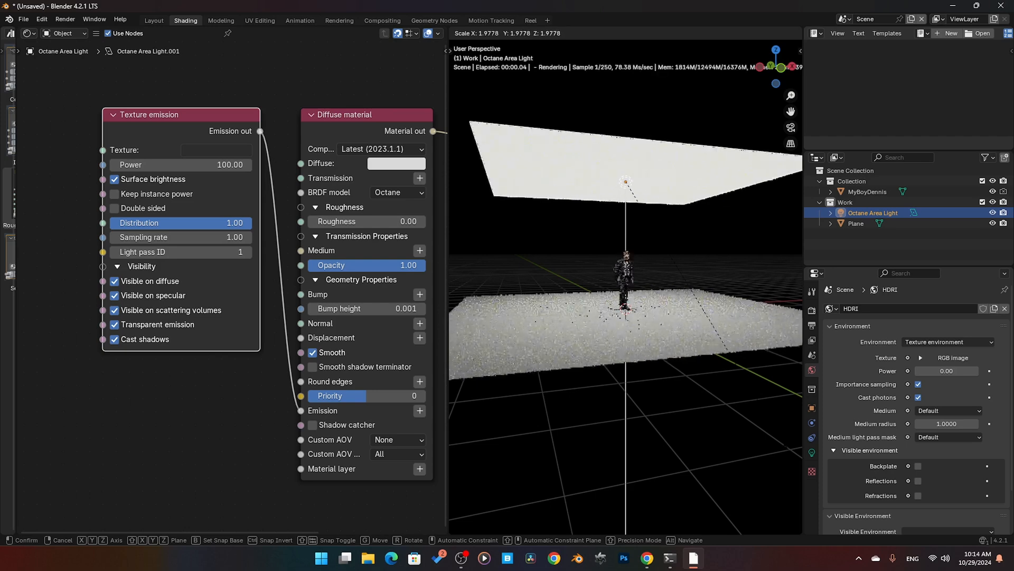
pyautogui.click(713, 356)
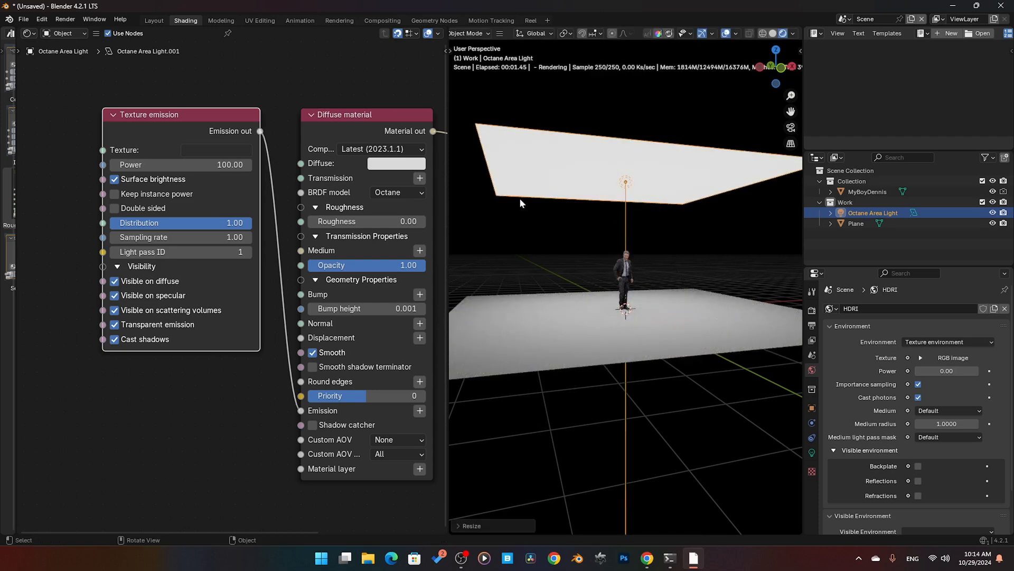
# Step: Disable Surface brightness, then scale the area light down to about 0.65 and back up to its enlarged size
pyautogui.click(117, 180)
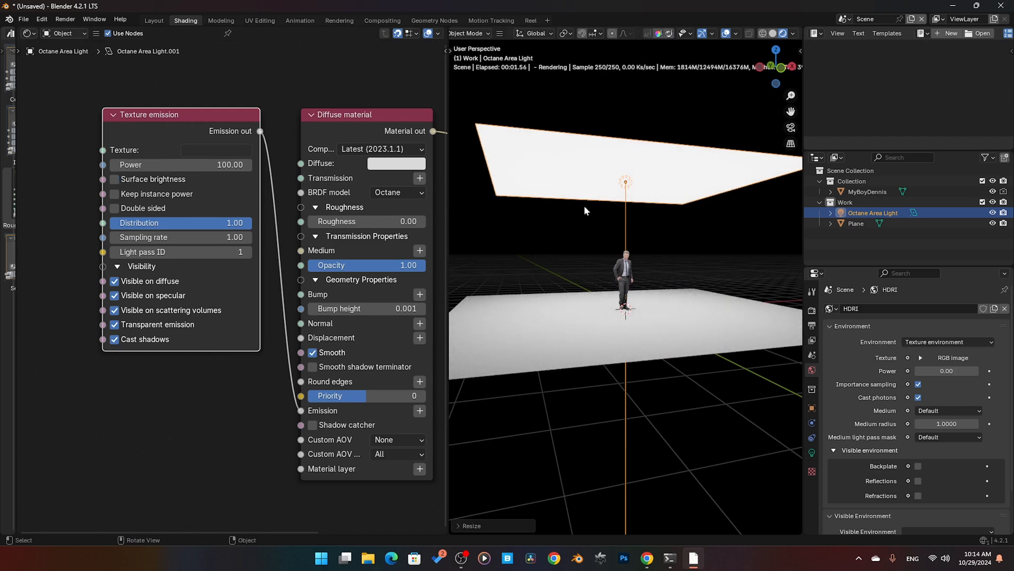
pyautogui.press('s')
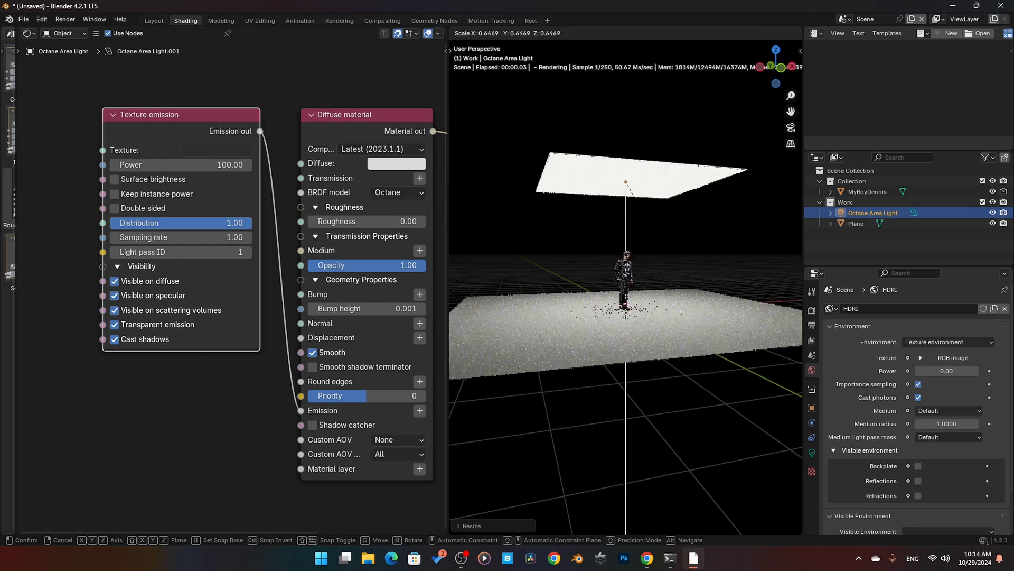
pyautogui.click(626, 304)
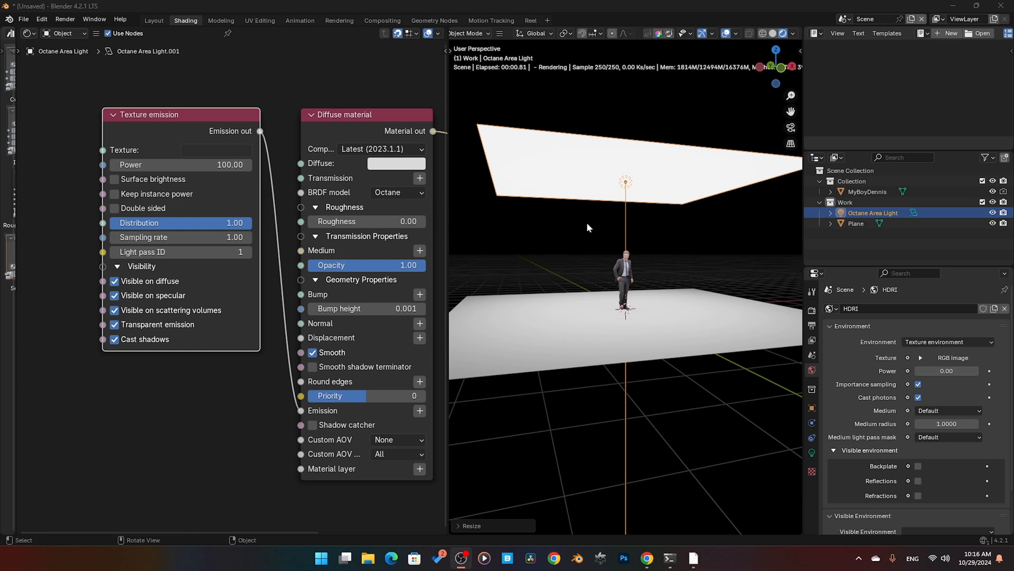
# Step: Enable Surface brightness again and scale the area light down in two stages, then up to a very large panel
pyautogui.click(118, 181)
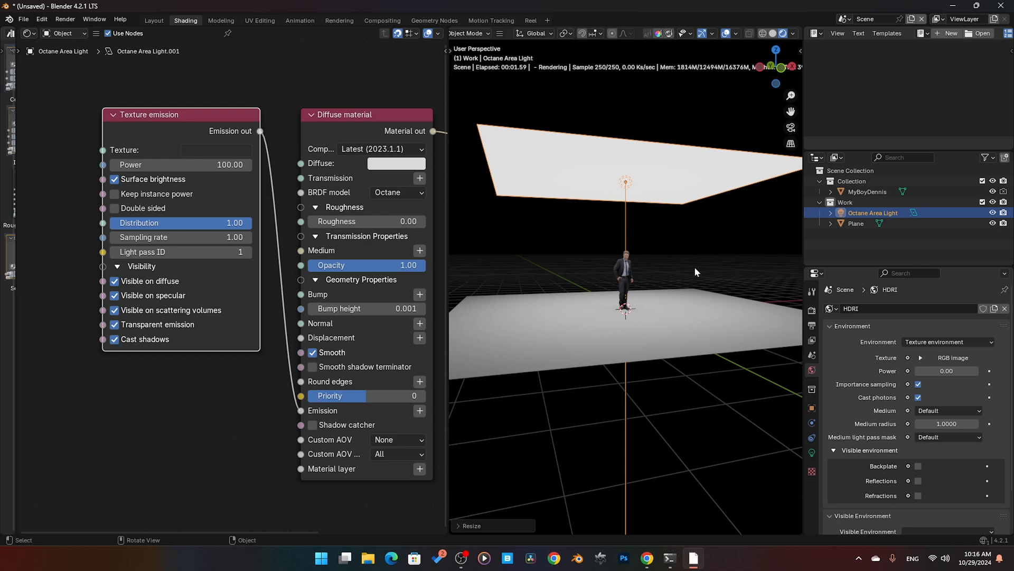
pyautogui.press('s')
pyautogui.click(681, 157)
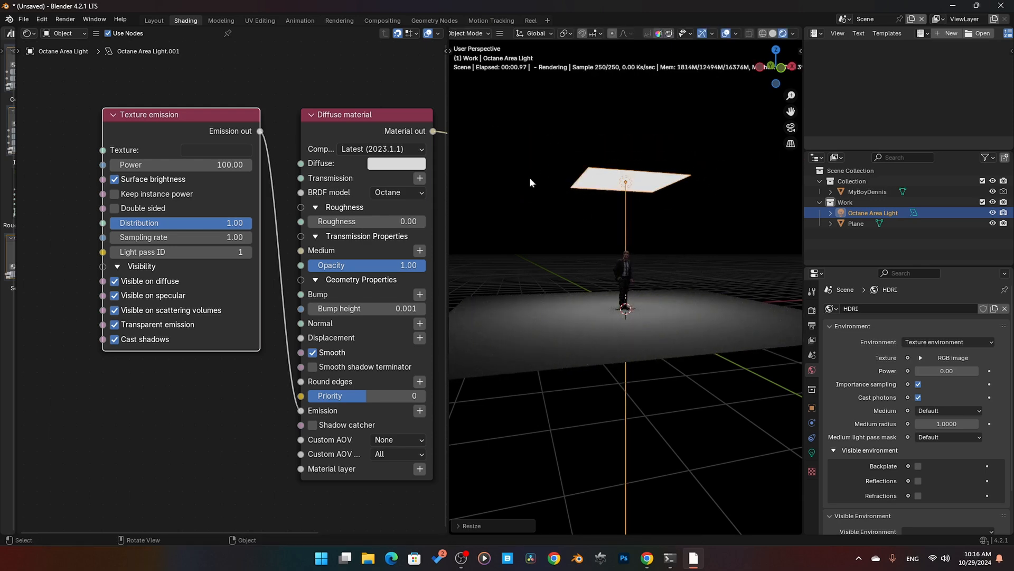
pyautogui.press('s')
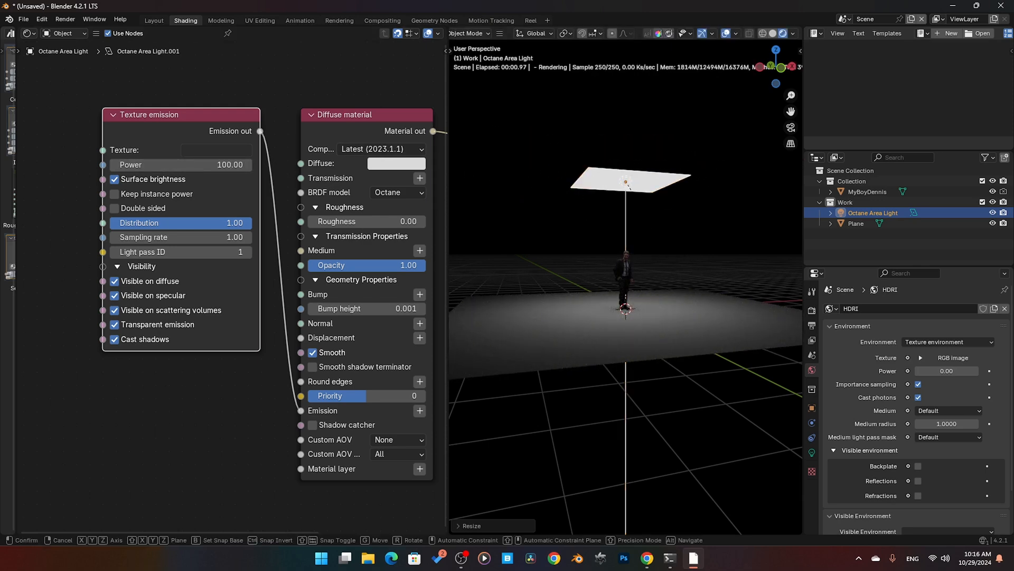
pyautogui.click(634, 204)
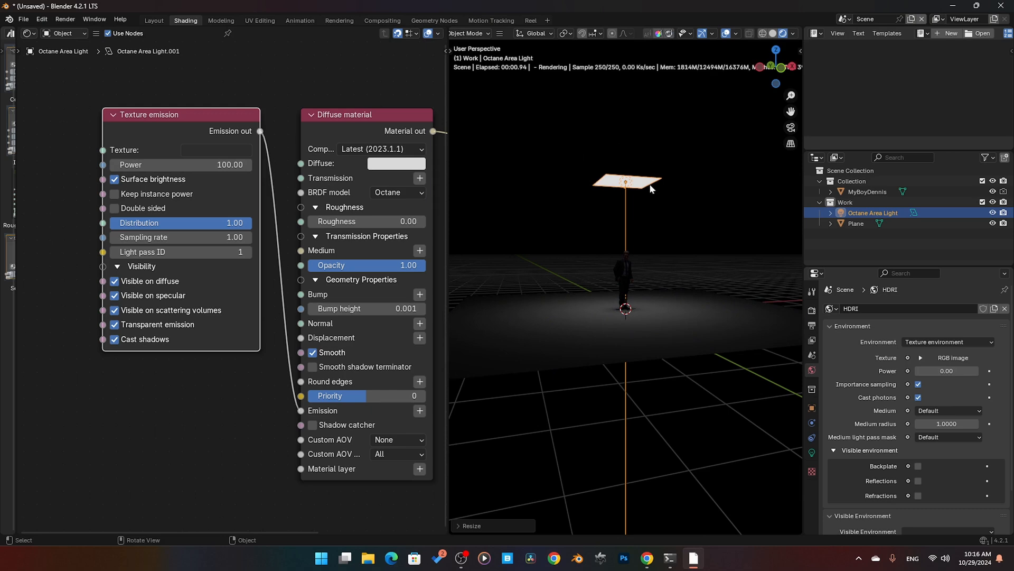
pyautogui.press('s')
pyautogui.click(526, 167)
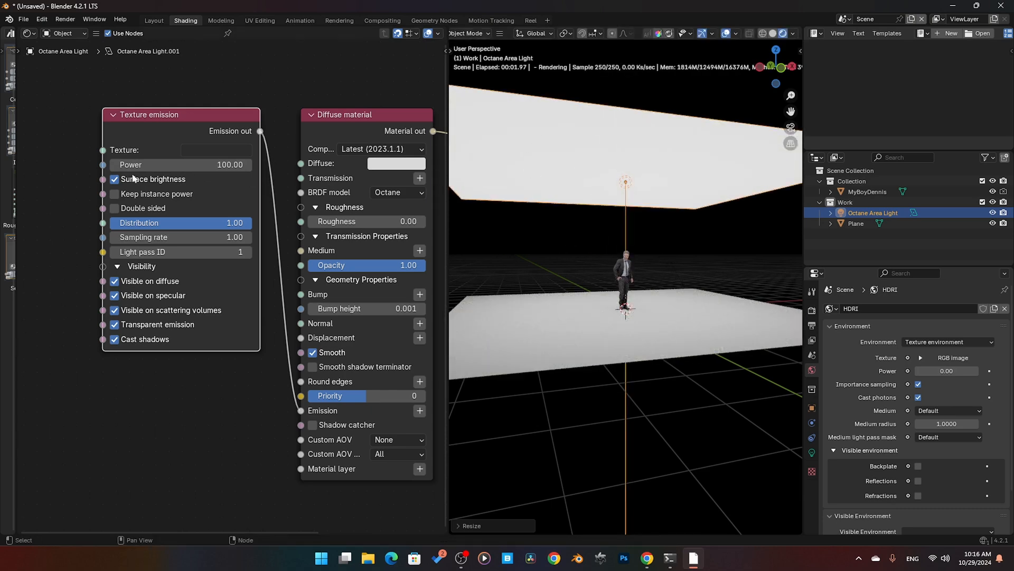
# Step: Disable Surface brightness and rescale the area light by a factor of about 7.15
pyautogui.click(114, 180)
pyautogui.press('s')
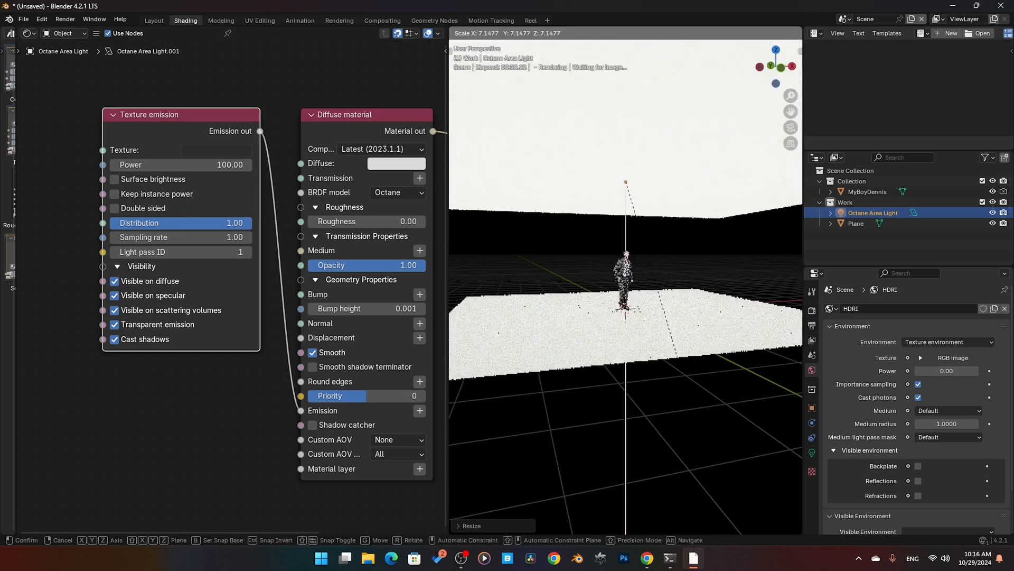
pyautogui.click(668, 364)
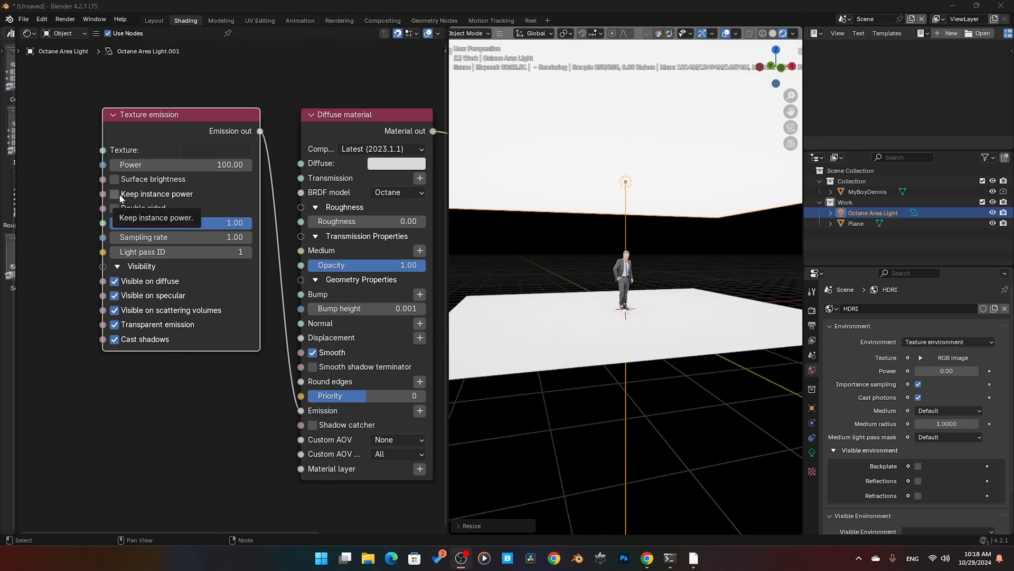
# Step: Toggle Keep instance power on and off, then scale the area light down to a moderate panel above the figure
pyautogui.click(115, 194)
pyautogui.click(115, 194)
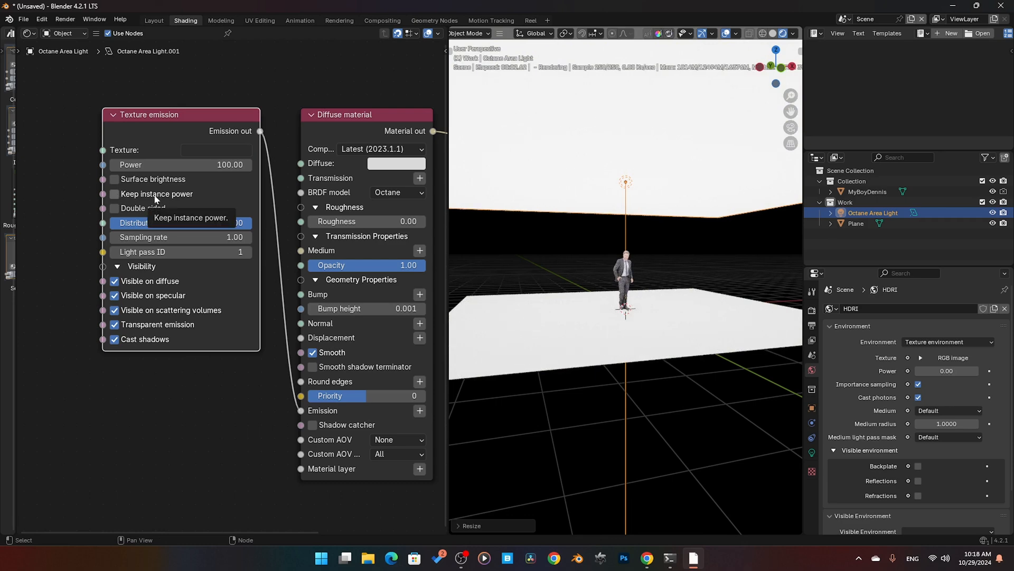
pyautogui.press('s')
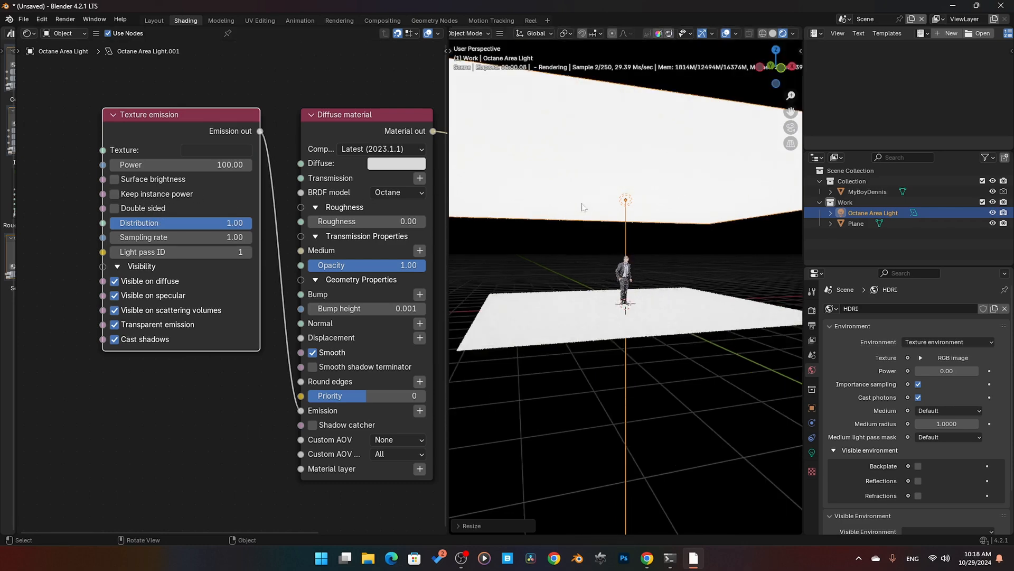
pyautogui.click(630, 290)
pyautogui.scroll(4, 638, 293)
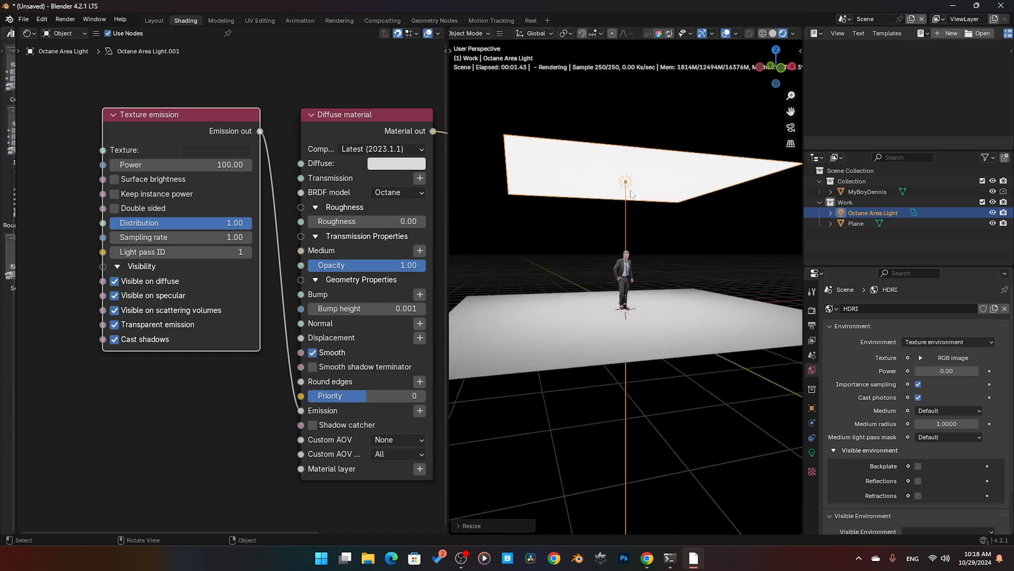
# Step: Make three linked duplicates of the area light, stepping them downward beneath the original
pyautogui.hotkey('alt', 'd')
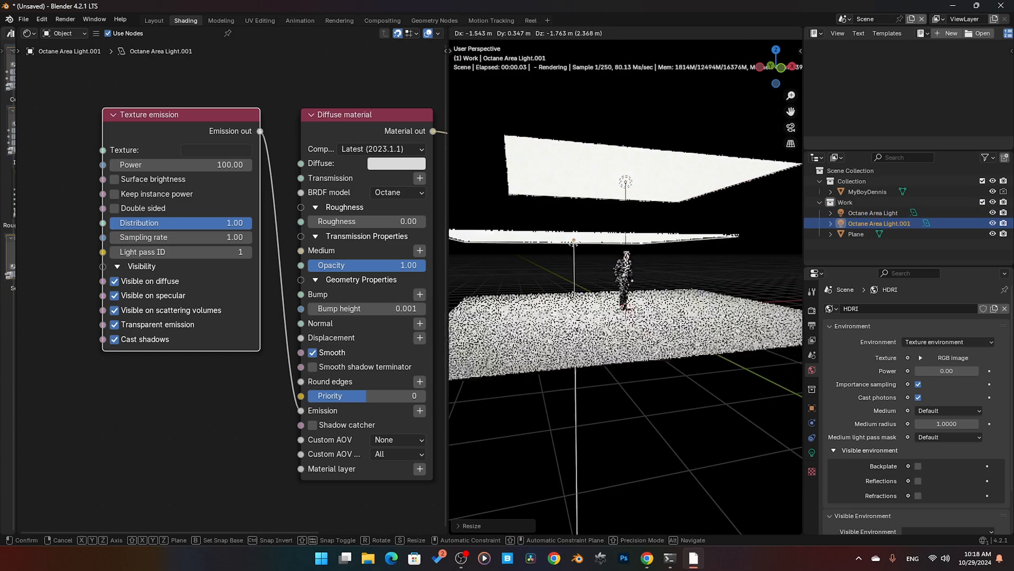
pyautogui.click(580, 280)
pyautogui.hotkey('alt', 'd')
pyautogui.click(580, 288)
pyautogui.hotkey('alt', 'd')
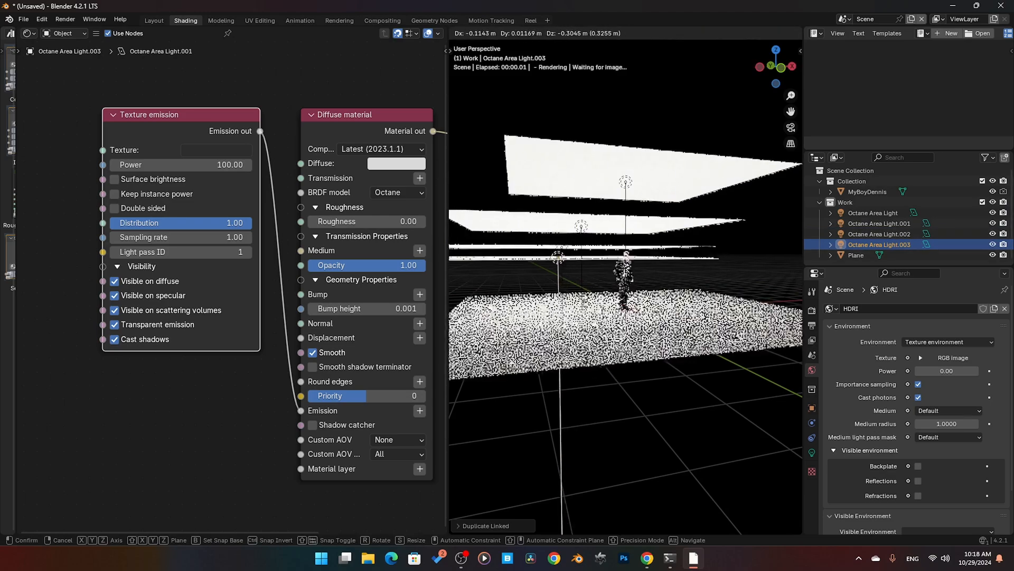
pyautogui.click(566, 220)
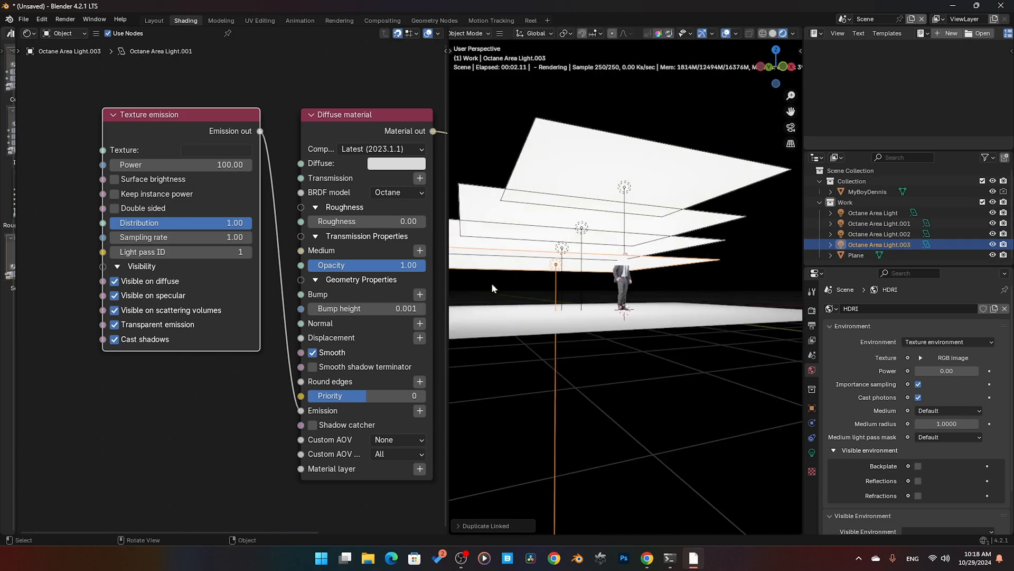
# Step: Undo the three linked duplicates of the area light
pyautogui.moveTo(566, 313); pyautogui.dragTo(563, 315, button='middle')
pyautogui.hotkey('ctrl', 'z')
pyautogui.hotkey('ctrl', 'z')
pyautogui.hotkey('ctrl', 'z')
pyautogui.hotkey('ctrl', 'z')
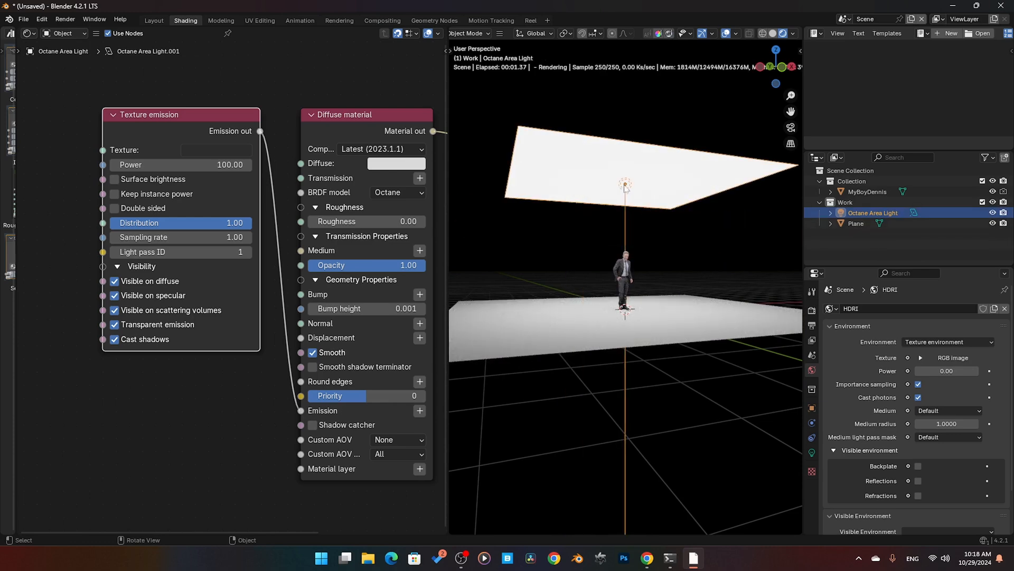
# Step: Enable Keep instance power and make four linked duplicates of the area light, stacked downward beneath the original
pyautogui.click(120, 195)
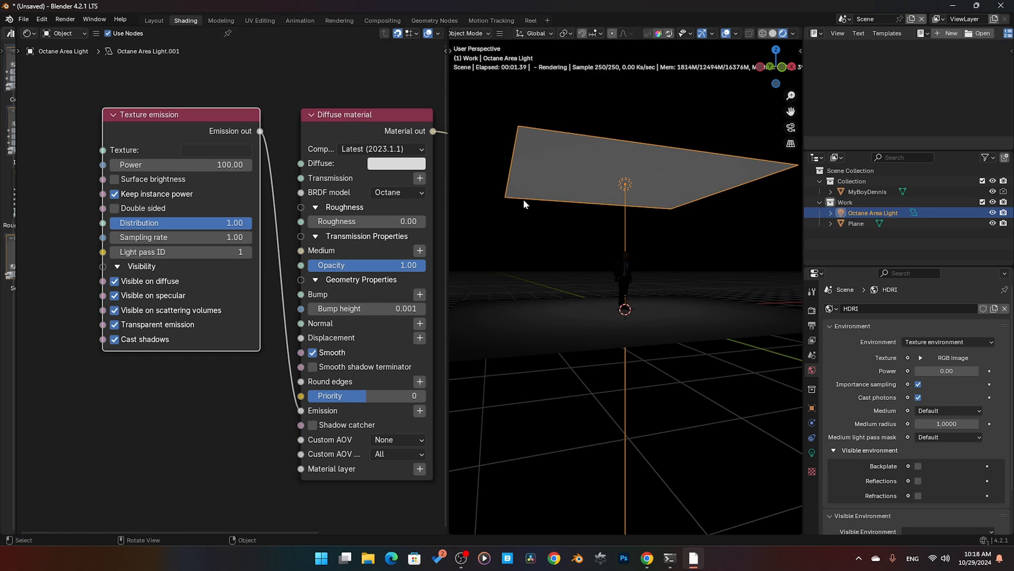
pyautogui.hotkey('shift', 'd')
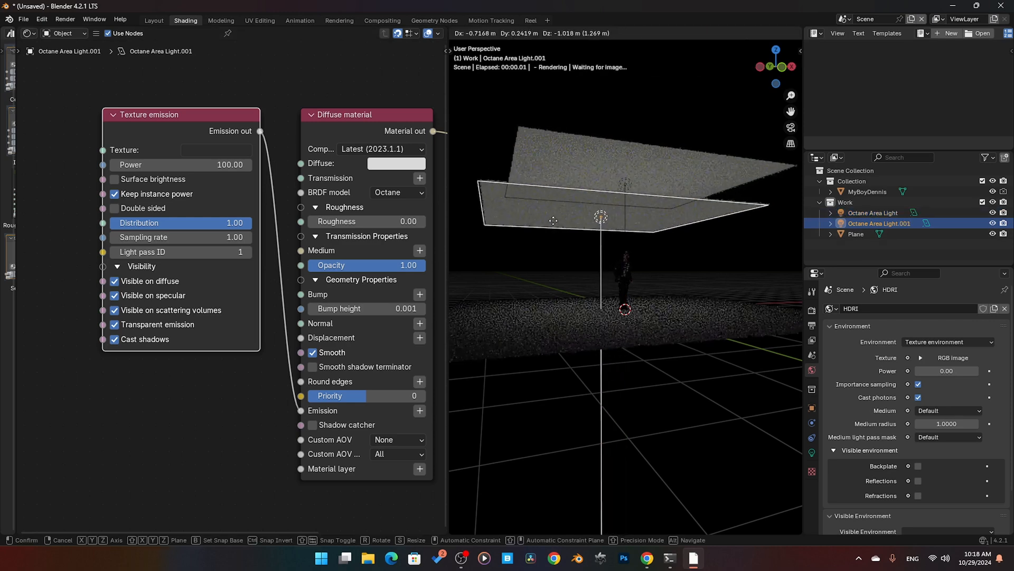
pyautogui.click(552, 222)
pyautogui.hotkey('alt', 'd')
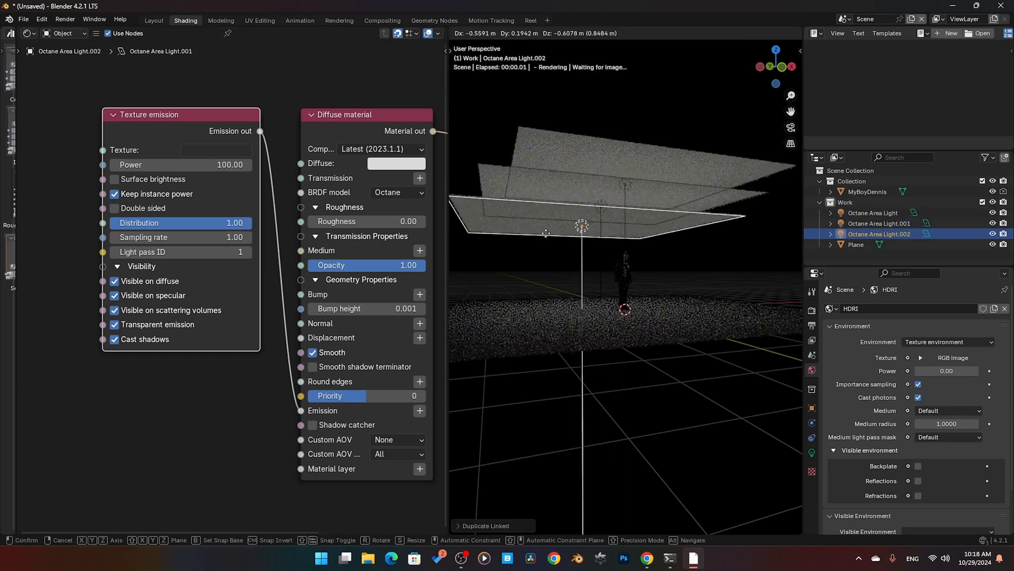
pyautogui.click(543, 239)
pyautogui.hotkey('alt', 'd')
pyautogui.click(540, 245)
pyautogui.hotkey('alt', 'd')
pyautogui.click(534, 260)
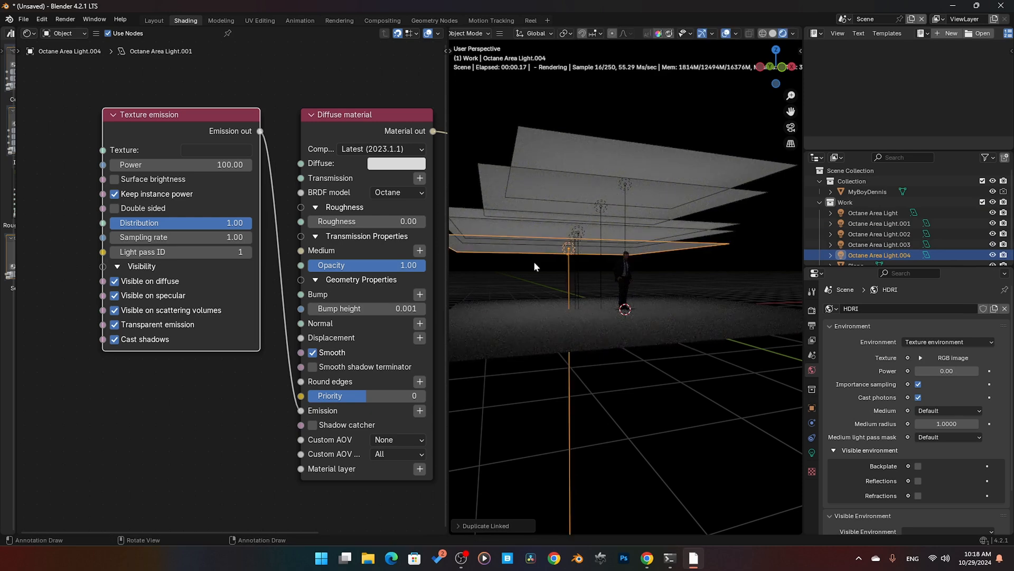
pyautogui.moveTo(534, 261); pyautogui.dragTo(560, 263, button='middle')
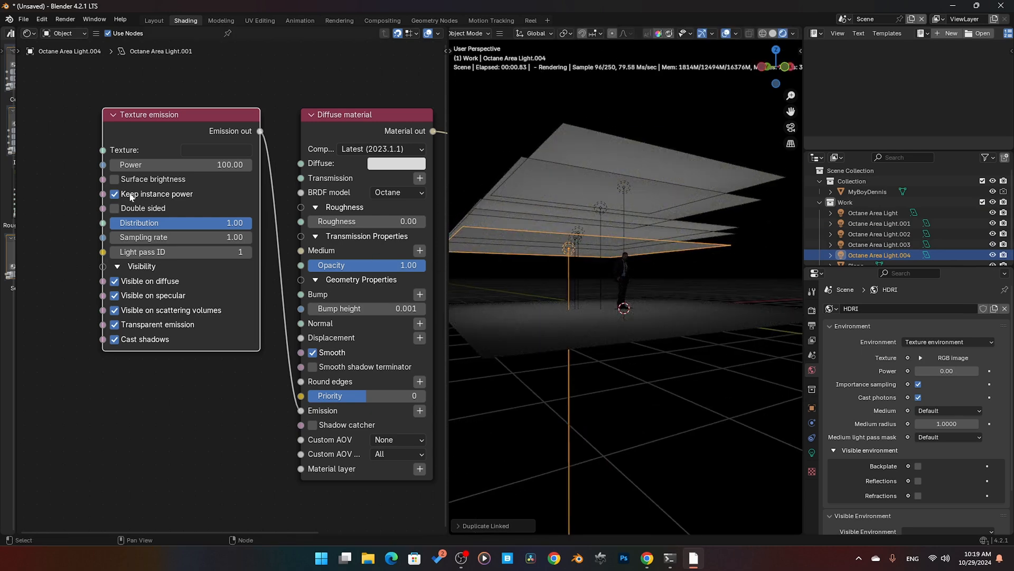
# Step: Delete the four duplicated area lights, reselect the original, and disable Keep instance power
pyautogui.moveTo(490, 148); pyautogui.dragTo(543, 228)
pyautogui.press('Delete')
pyautogui.click(575, 211)
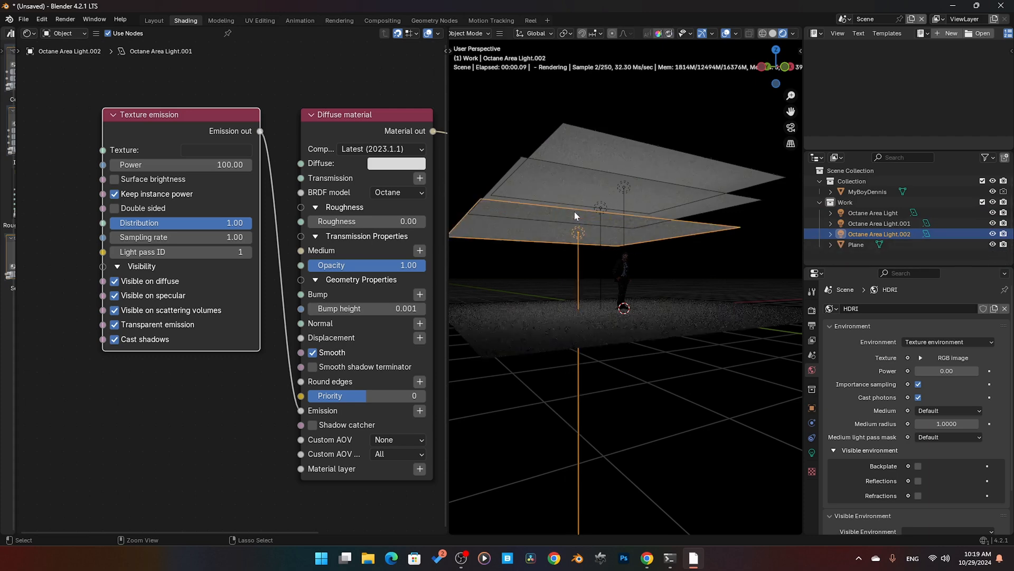
pyautogui.press('Delete')
pyautogui.click(576, 212)
pyautogui.press('Delete')
pyautogui.click(583, 155)
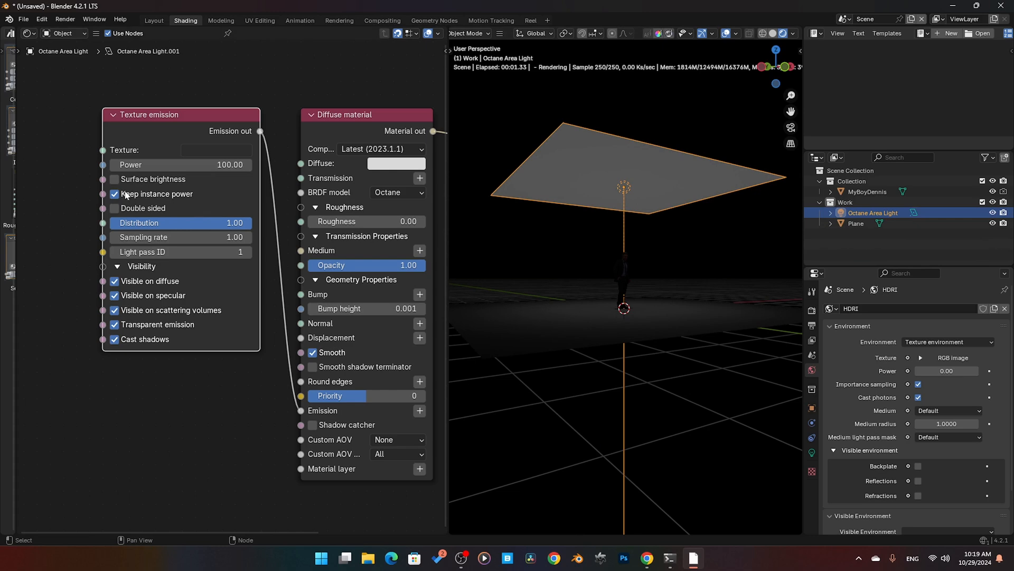
pyautogui.click(114, 194)
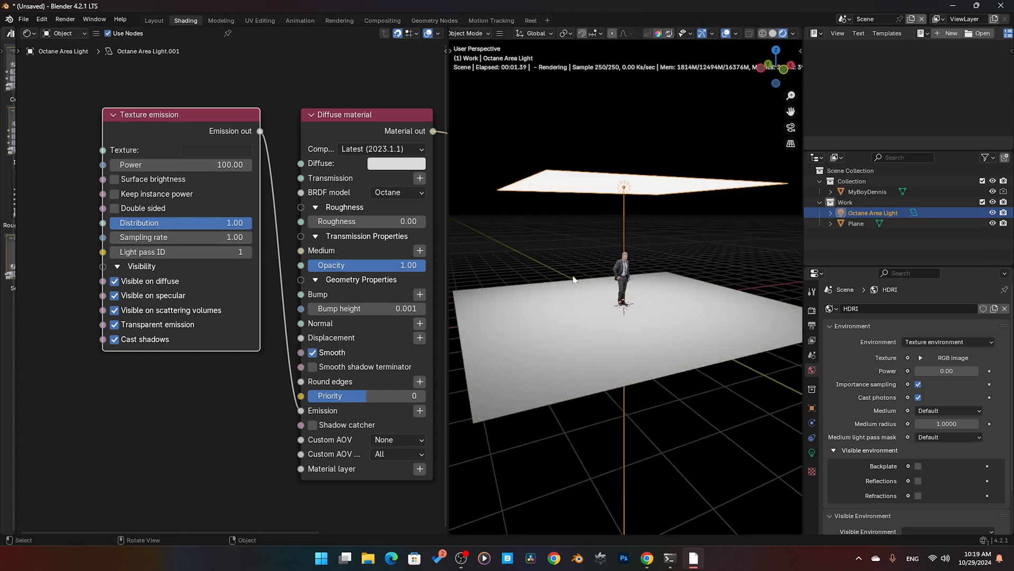
# Step: Try Double sided emission, inspect the light from above and from the side, then disable the option
pyautogui.moveTo(573, 279); pyautogui.dragTo(613, 286, button='middle')
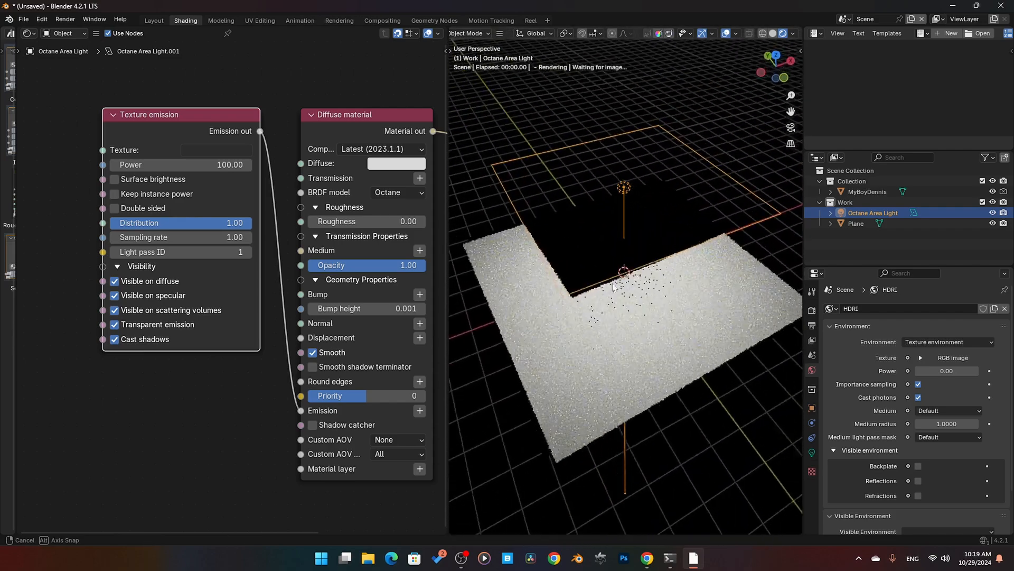
pyautogui.click(135, 208)
pyautogui.moveTo(593, 298); pyautogui.dragTo(619, 223, button='middle')
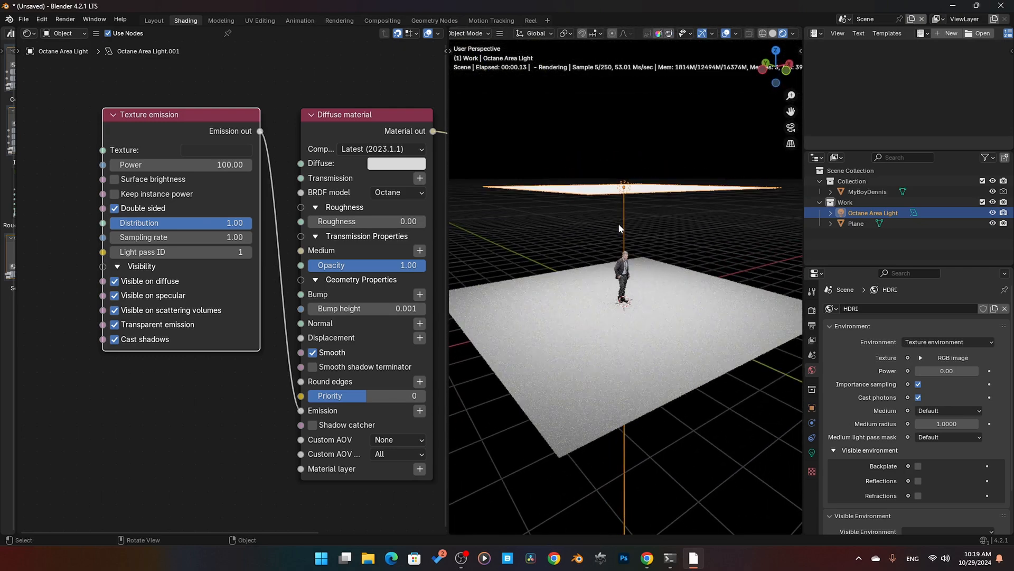
pyautogui.click(115, 208)
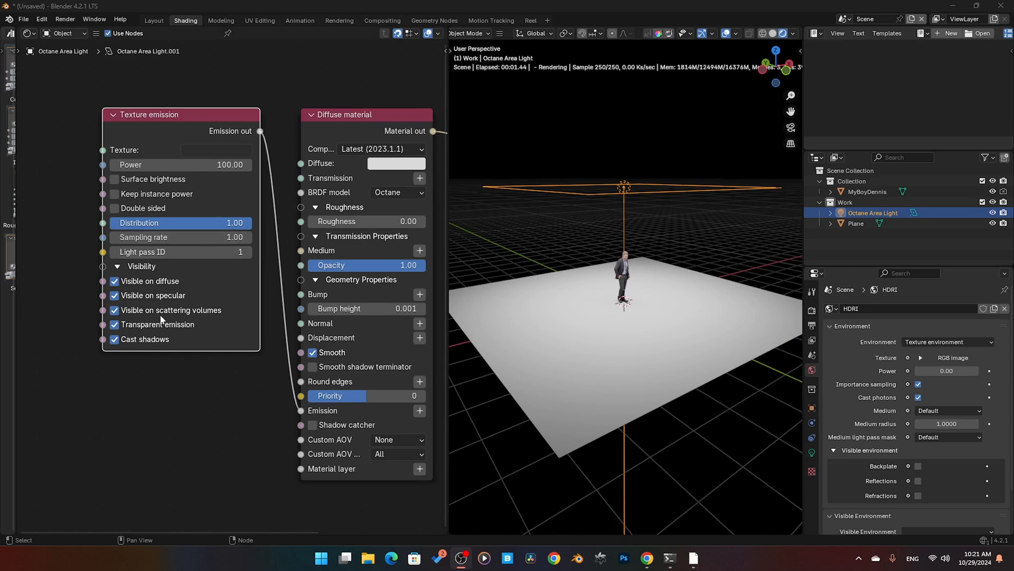
# Step: Set the Texture emission Distribution to 0.36 and view the area light from below
pyautogui.click(204, 228)
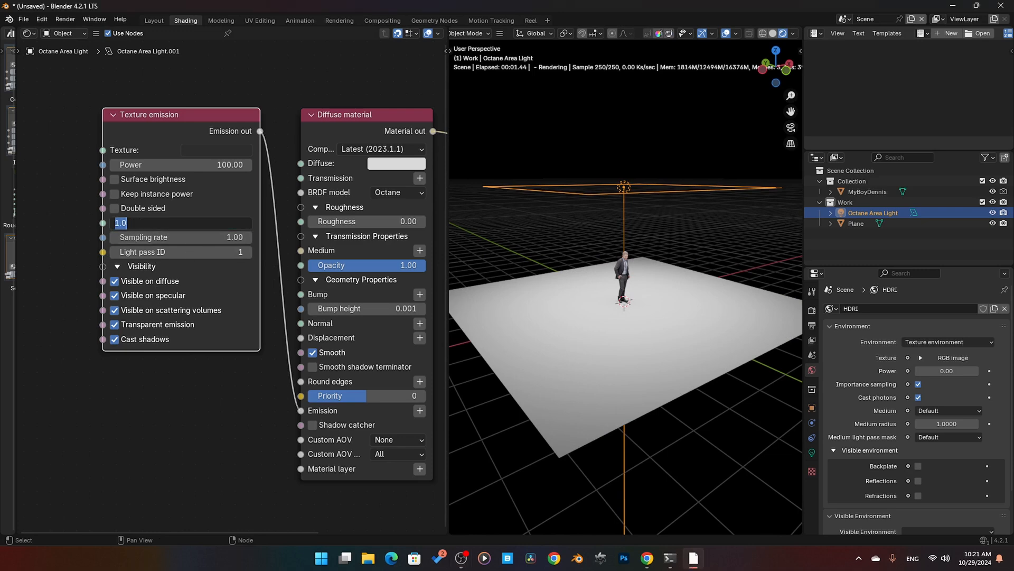
pyautogui.write('0.36')
pyautogui.press('Return')
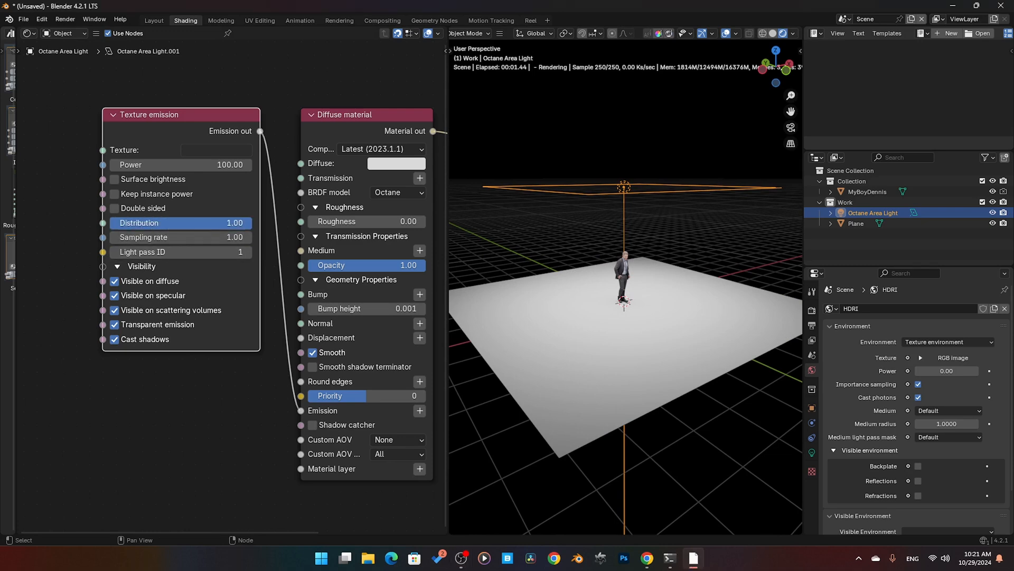
pyautogui.moveTo(584, 333); pyautogui.dragTo(605, 307, button='middle')
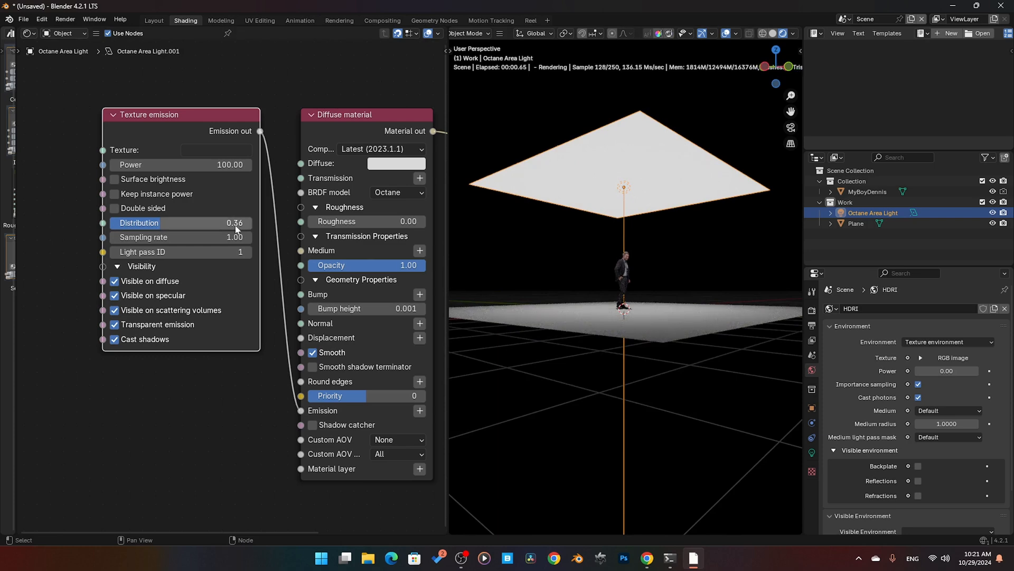
# Step: Set the Texture emission Distribution to 1.00
pyautogui.moveTo(234, 224)
pyautogui.mouseDown()
pyautogui.moveTo(108, 223)
pyautogui.moveTo(248, 222)
pyautogui.mouseUp()
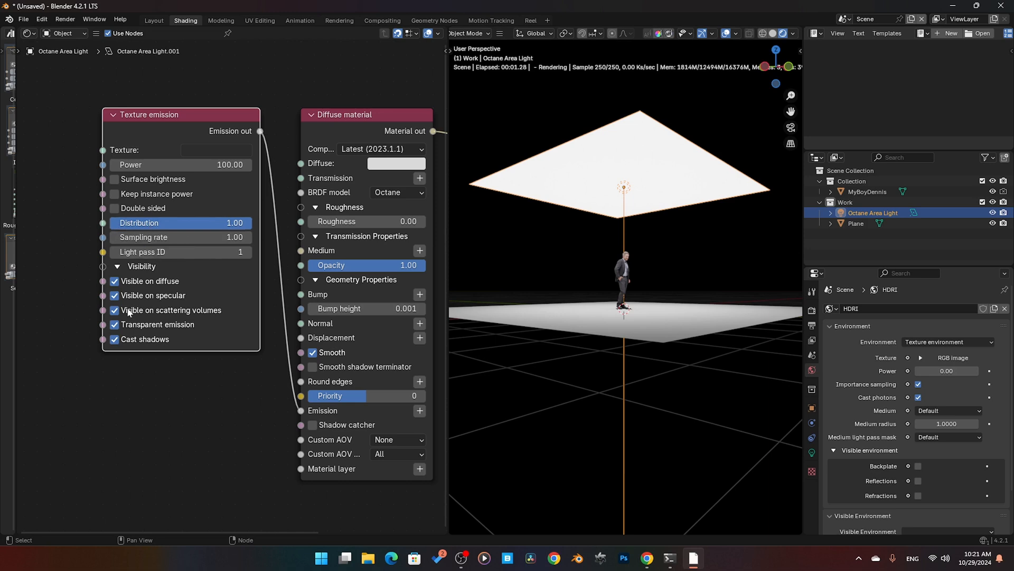
pyautogui.moveTo(129, 307); pyautogui.dragTo(218, 312, button='middle')
pyautogui.moveTo(153, 283); pyautogui.dragTo(172, 284, button='middle')
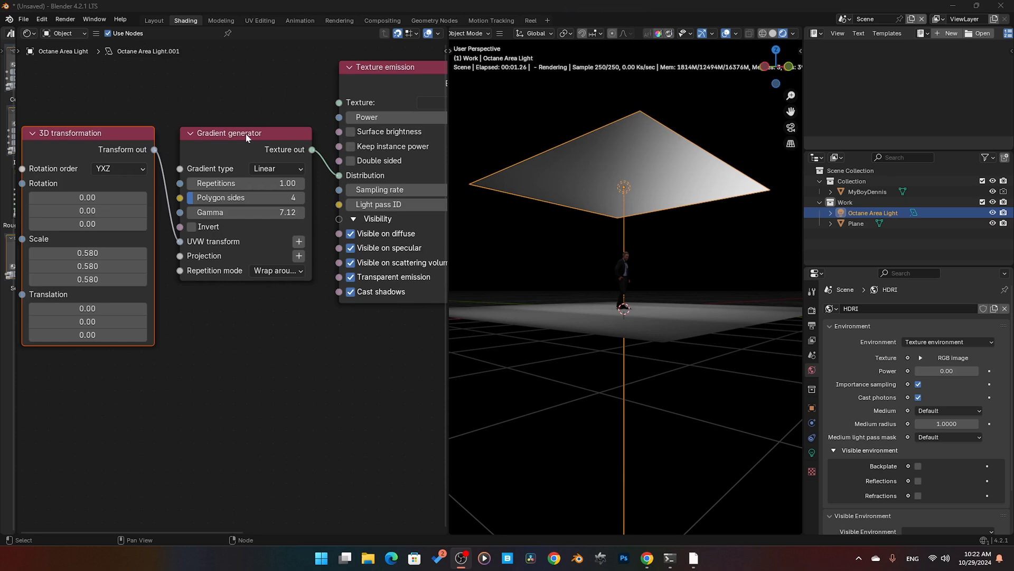
pyautogui.click(243, 140)
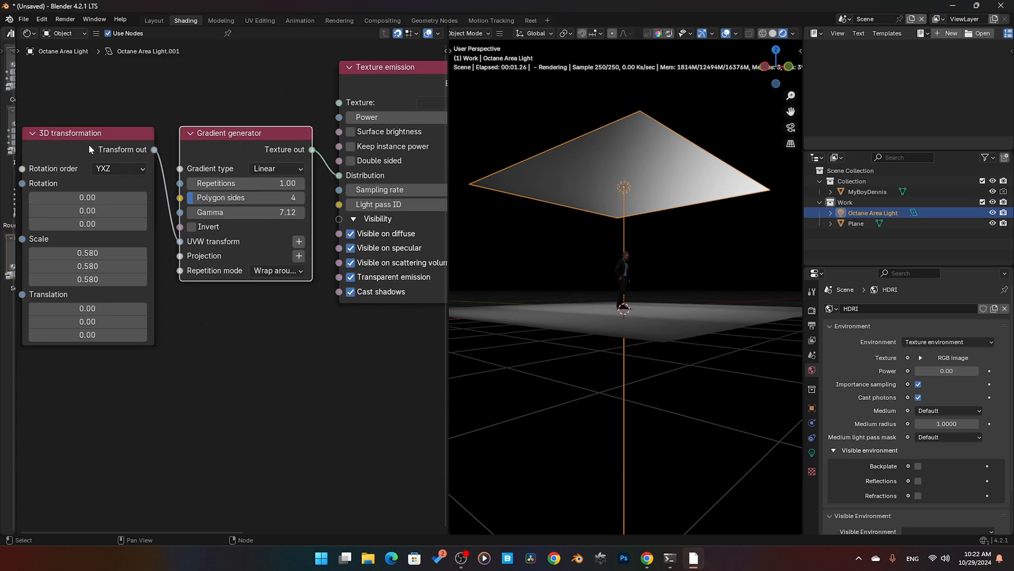
# Step: Set all three Scale values of the gradient's 3D transformation to 0.370 and inspect the light and floor
pyautogui.moveTo(86, 259); pyautogui.dragTo(77, 280)
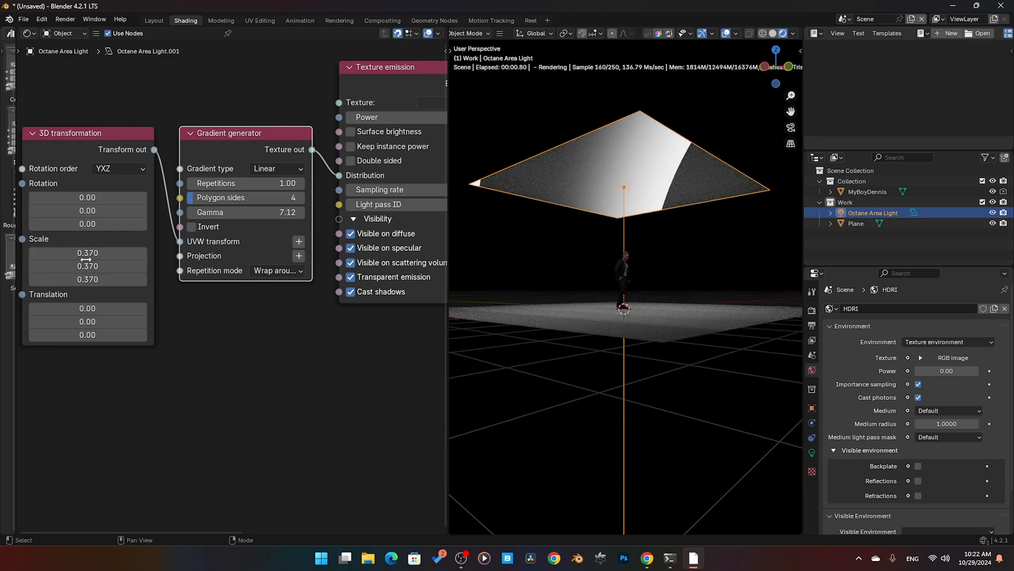
pyautogui.moveTo(658, 309); pyautogui.dragTo(641, 274, button='middle')
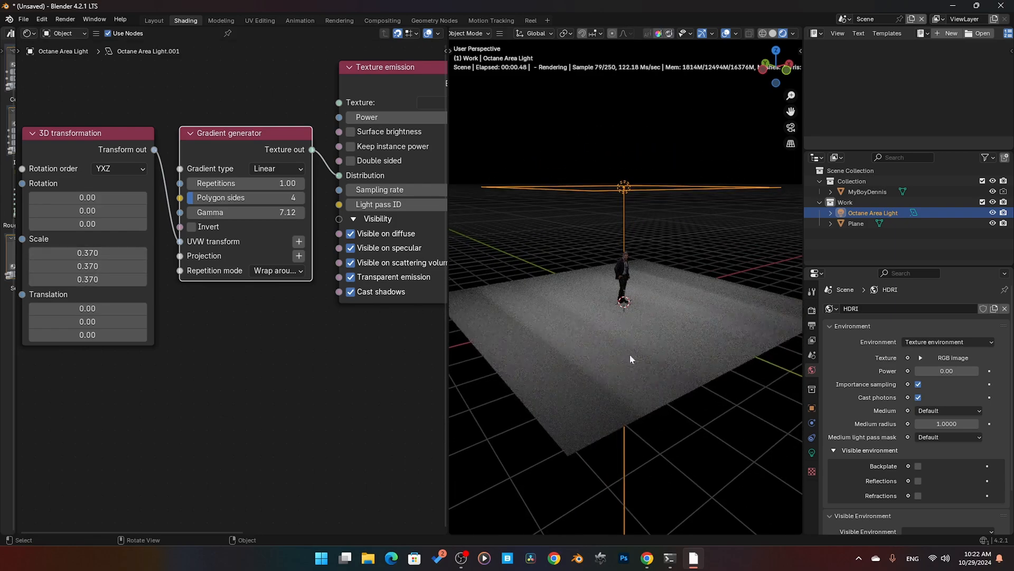
pyautogui.moveTo(590, 332); pyautogui.dragTo(597, 215, button='middle')
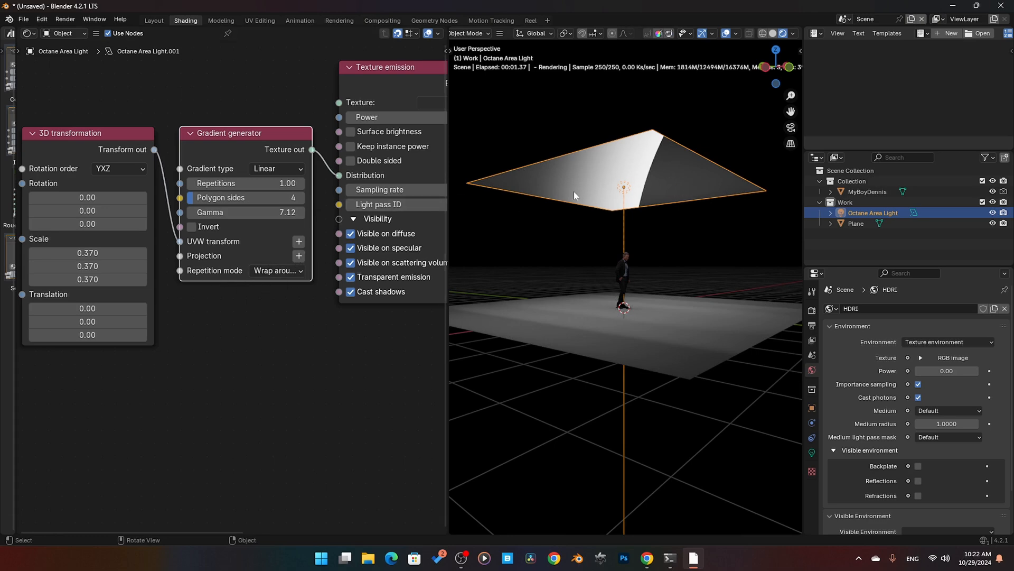
# Step: Add an XYZ to UVW Projection to the Gradient generator below its 3D transformation, and set the gradient's Gamma to 4.80
pyautogui.click(299, 255)
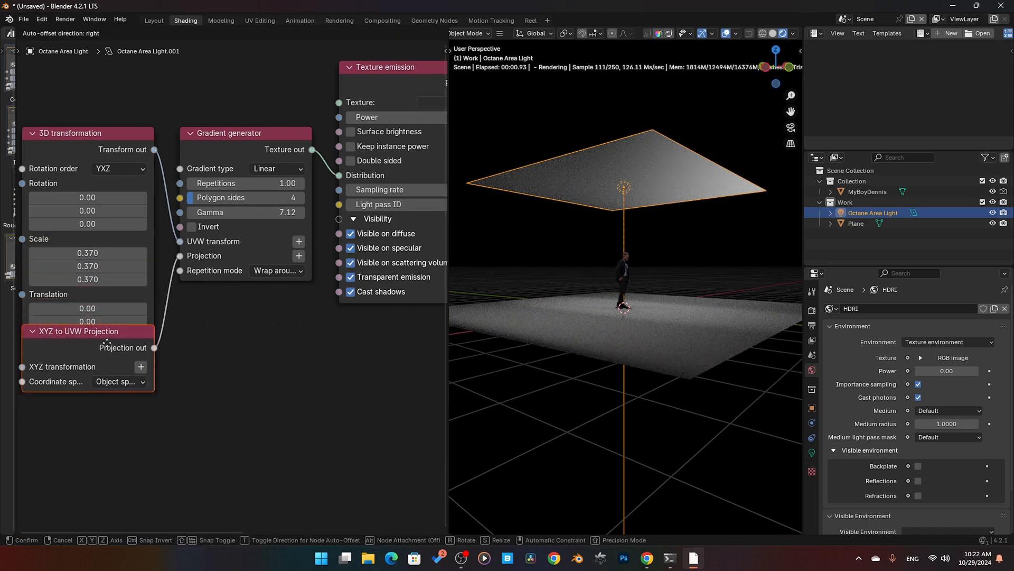
pyautogui.click(115, 377)
pyautogui.moveTo(637, 323); pyautogui.dragTo(627, 324, button='middle')
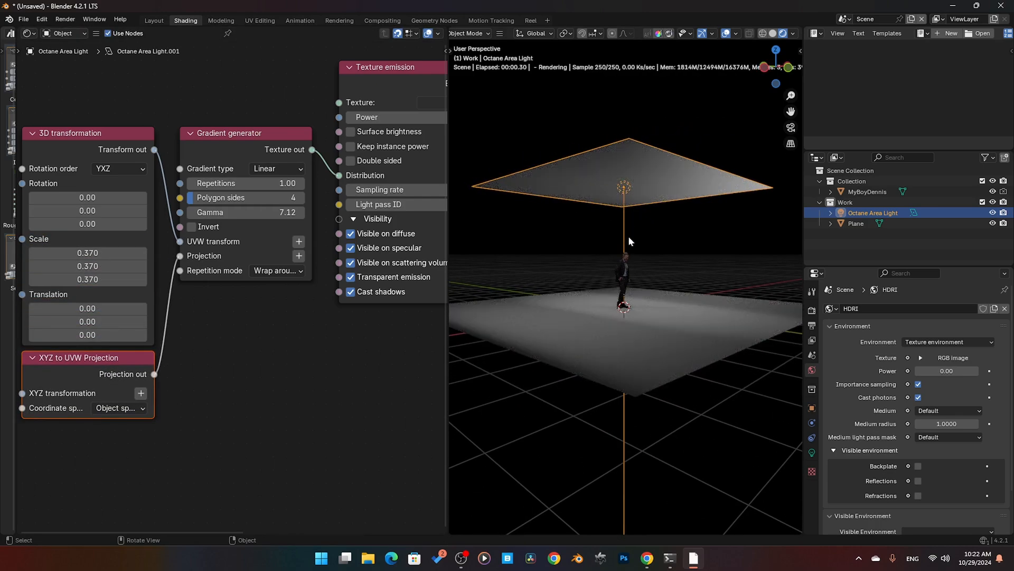
pyautogui.moveTo(245, 212); pyautogui.dragTo(227, 212)
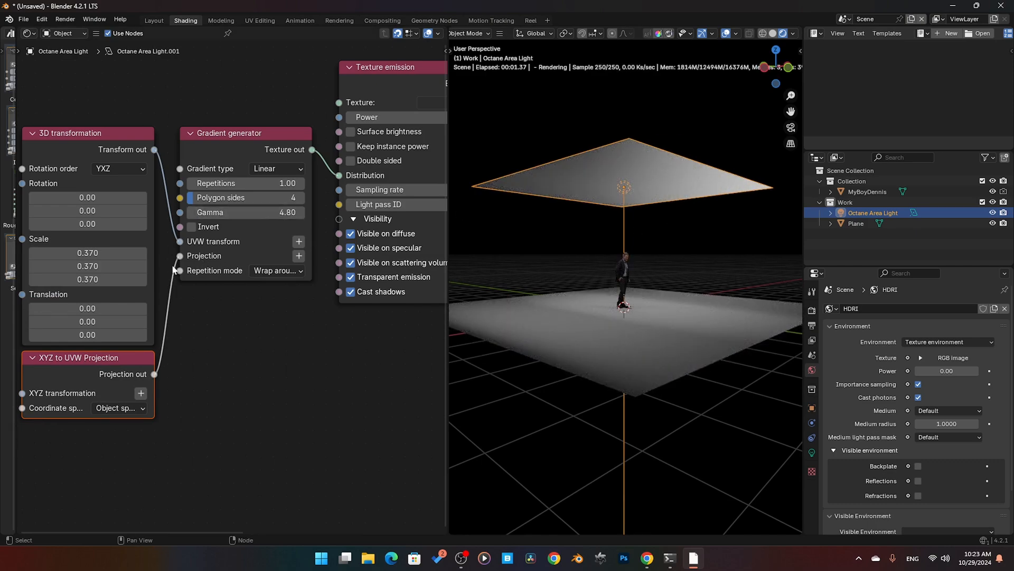
pyautogui.moveTo(335, 180); pyautogui.dragTo(231, 202, button='middle')
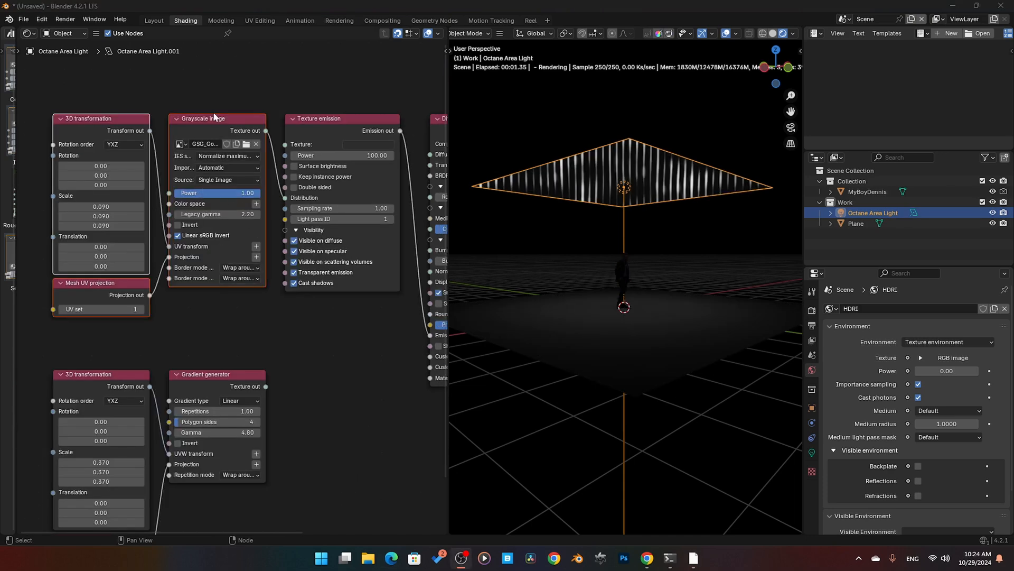
# Step: Select the Grayscale image node and set the area light's size to 0.006 m
pyautogui.click(323, 317)
pyautogui.moveTo(323, 318); pyautogui.dragTo(296, 326, button='middle')
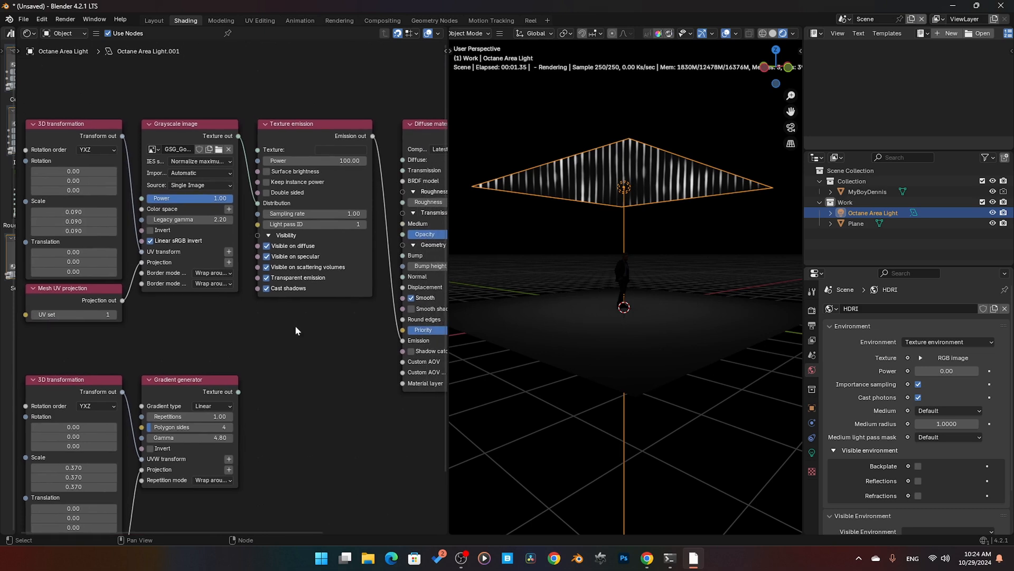
pyautogui.click(181, 131)
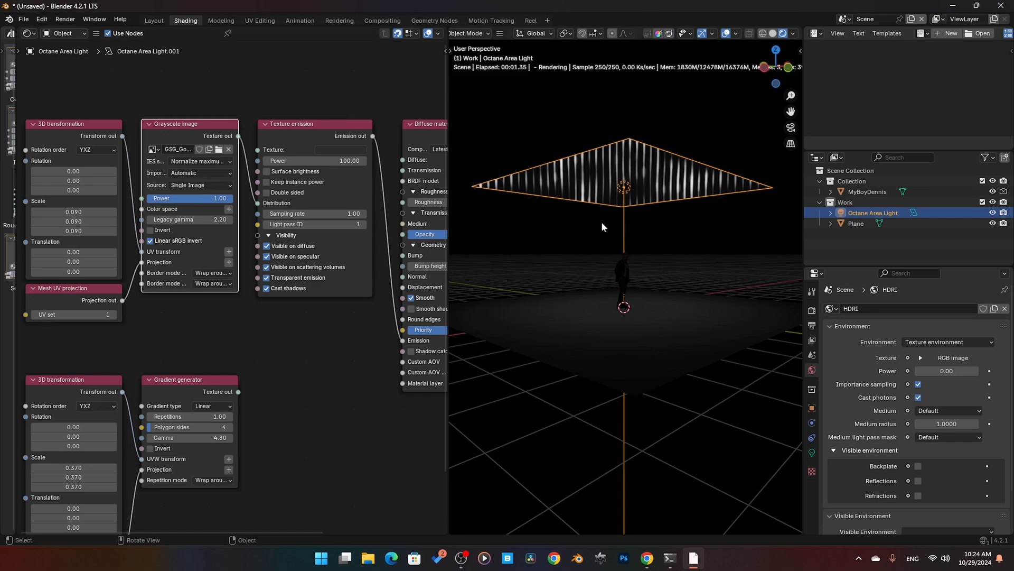
pyautogui.moveTo(601, 221); pyautogui.dragTo(629, 233, button='middle')
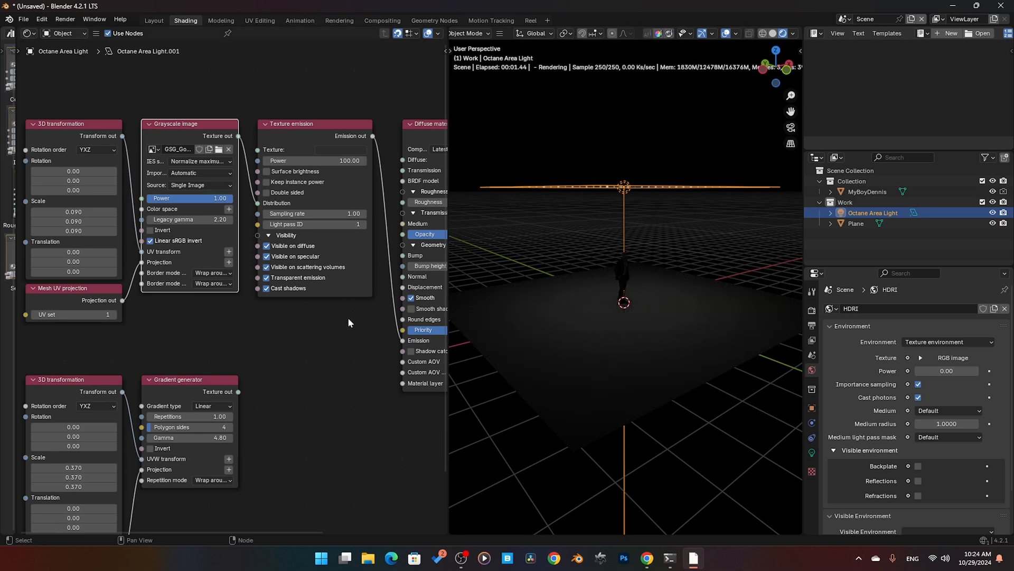
pyautogui.click(812, 452)
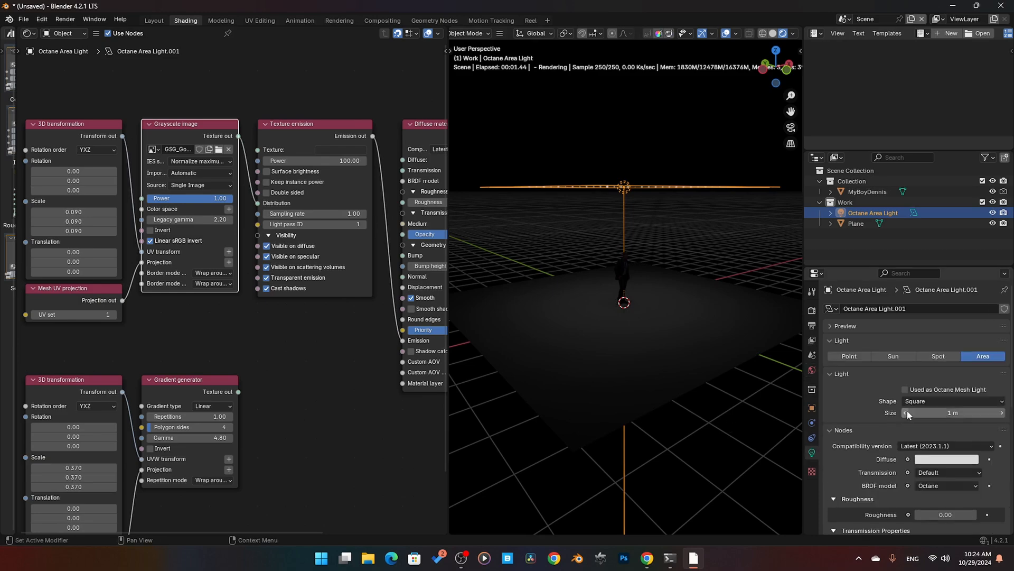
pyautogui.moveTo(963, 412); pyautogui.dragTo(890, 412)
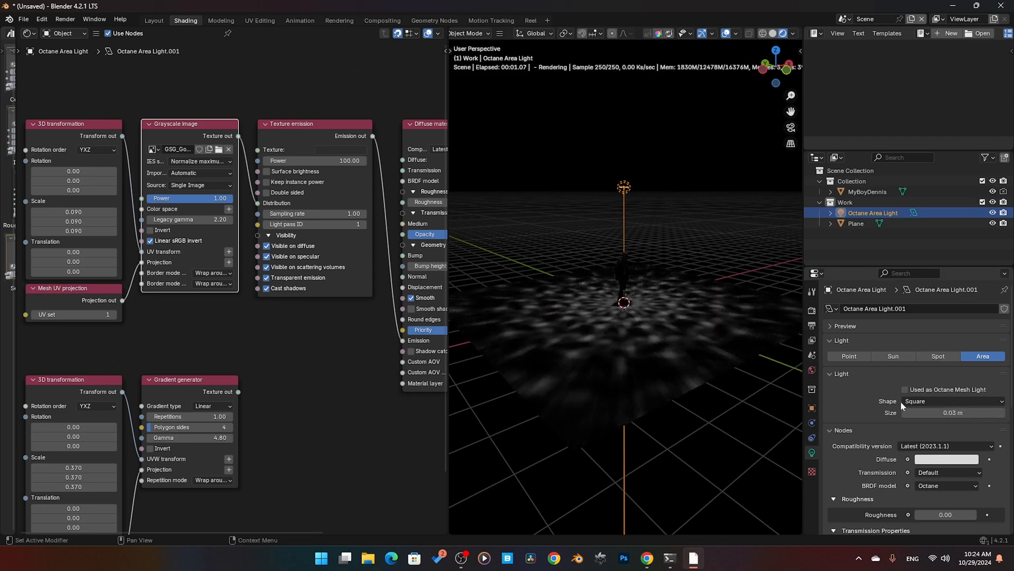
pyautogui.moveTo(957, 412); pyautogui.dragTo(950, 413)
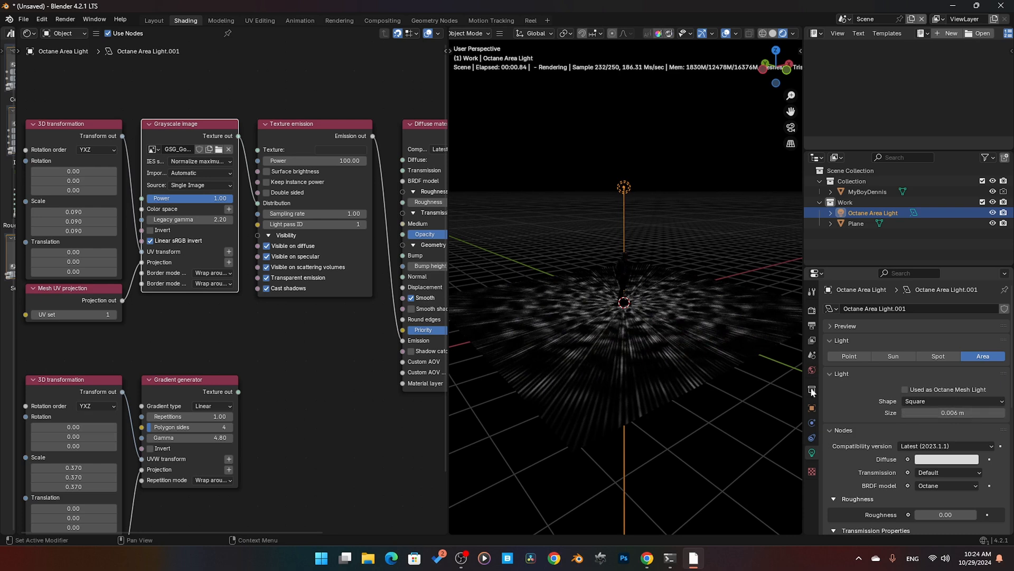
# Step: Reconnect the XYZ to UVW Projection from the Gradient generator to the Grayscale image's Projection input, and delete the Mesh UV projection node
pyautogui.moveTo(250, 311); pyautogui.dragTo(270, 291, button='middle')
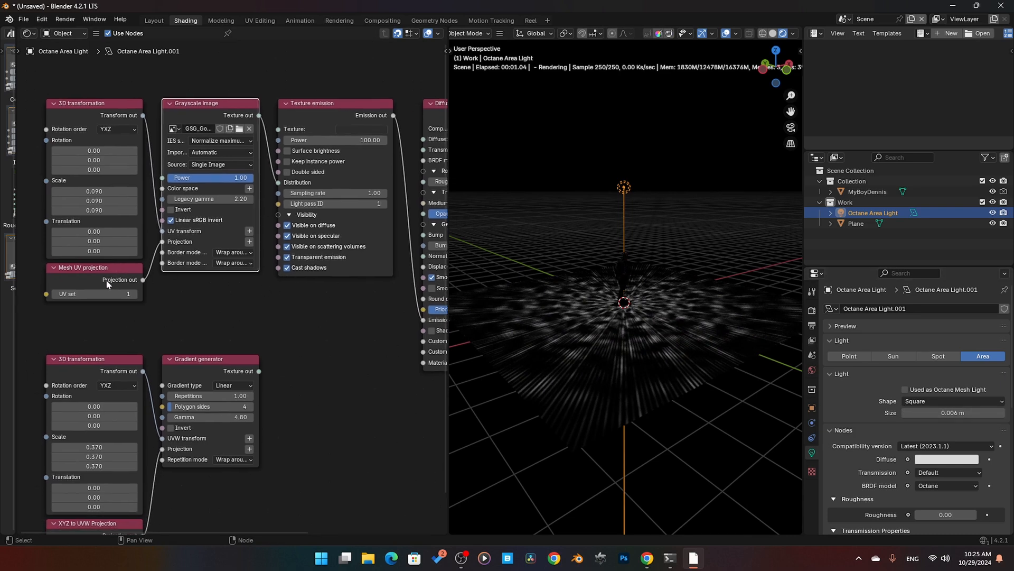
pyautogui.click(105, 280)
pyautogui.moveTo(146, 328); pyautogui.dragTo(149, 310, button='middle')
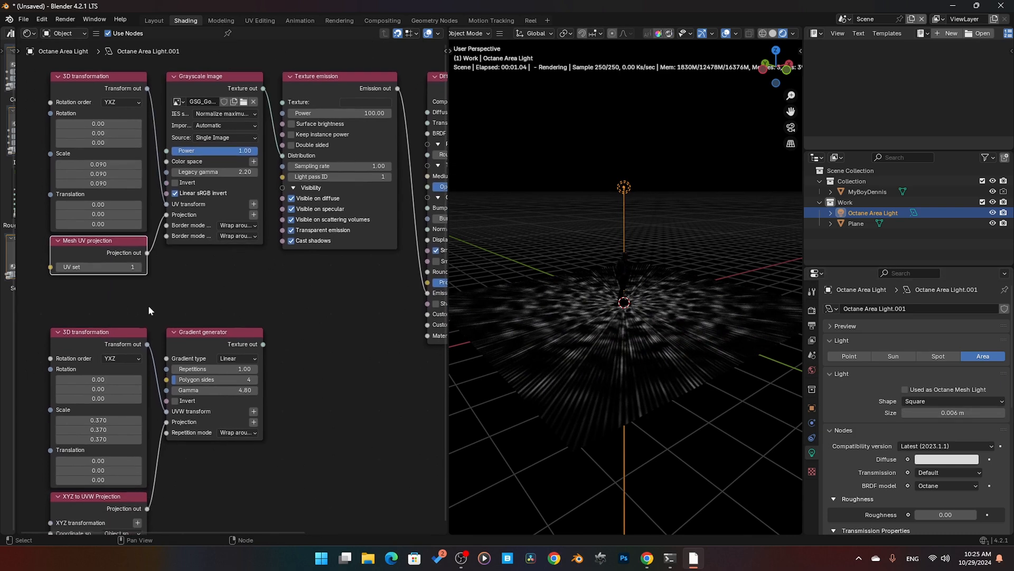
pyautogui.moveTo(166, 422); pyautogui.dragTo(166, 215)
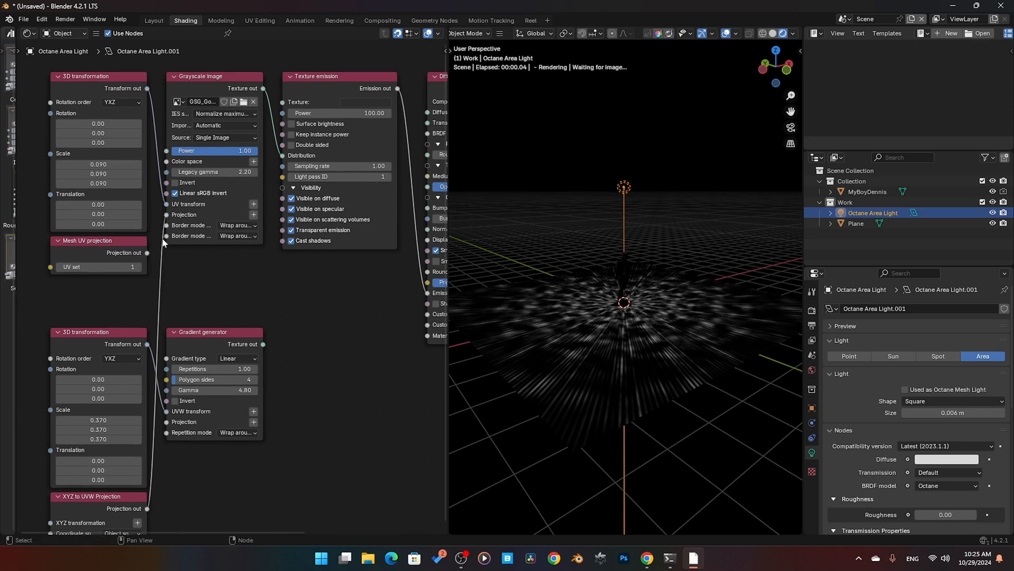
pyautogui.click(102, 256)
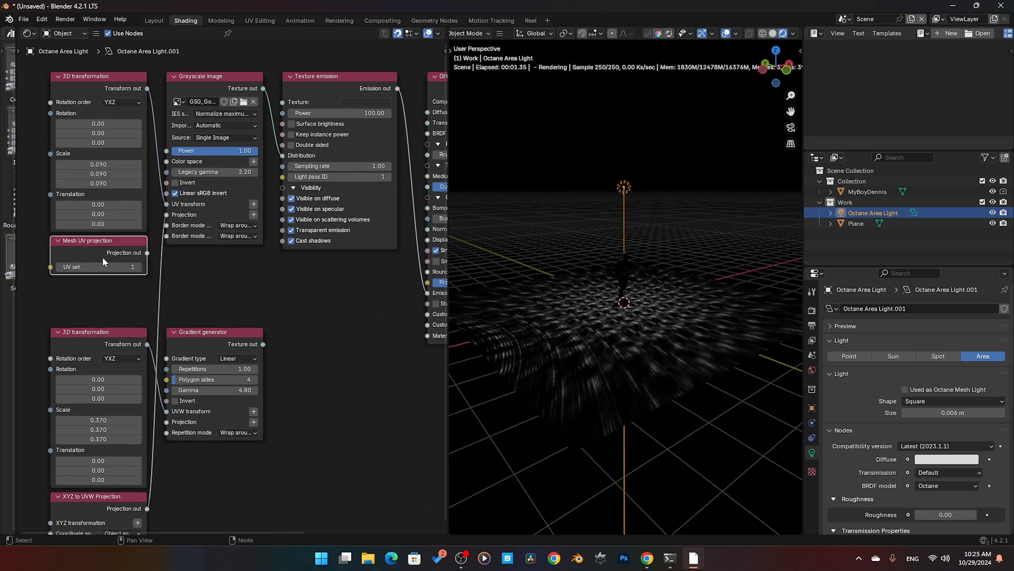
pyautogui.press('x')
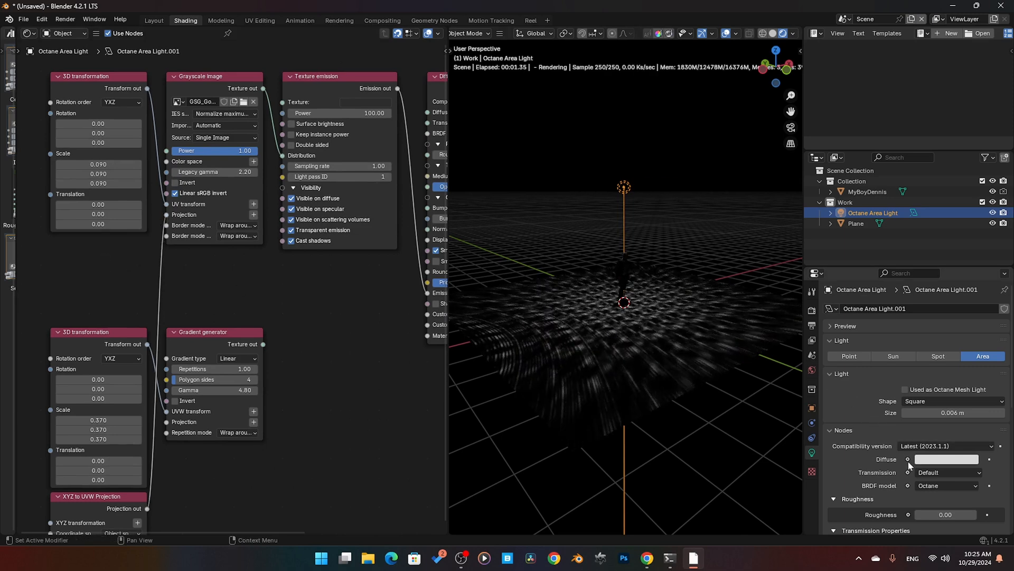
pyautogui.scroll(3, 667, 338)
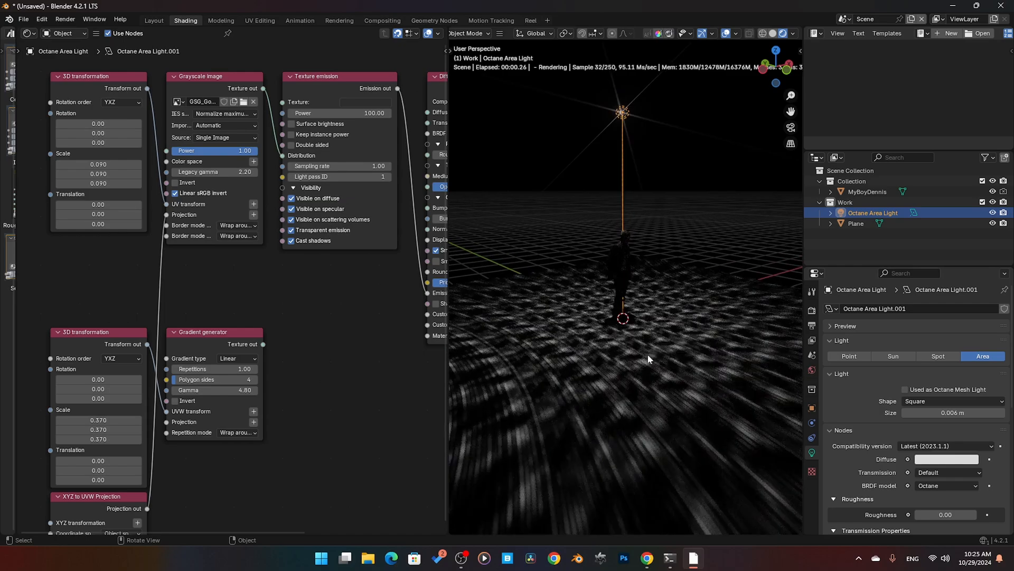
# Step: Set the area light's size to 0.026 m and scale the light object up by about 2.8
pyautogui.moveTo(946, 413)
pyautogui.mouseDown()
pyautogui.moveTo(983, 413)
pyautogui.moveTo(950, 413)
pyautogui.mouseUp()
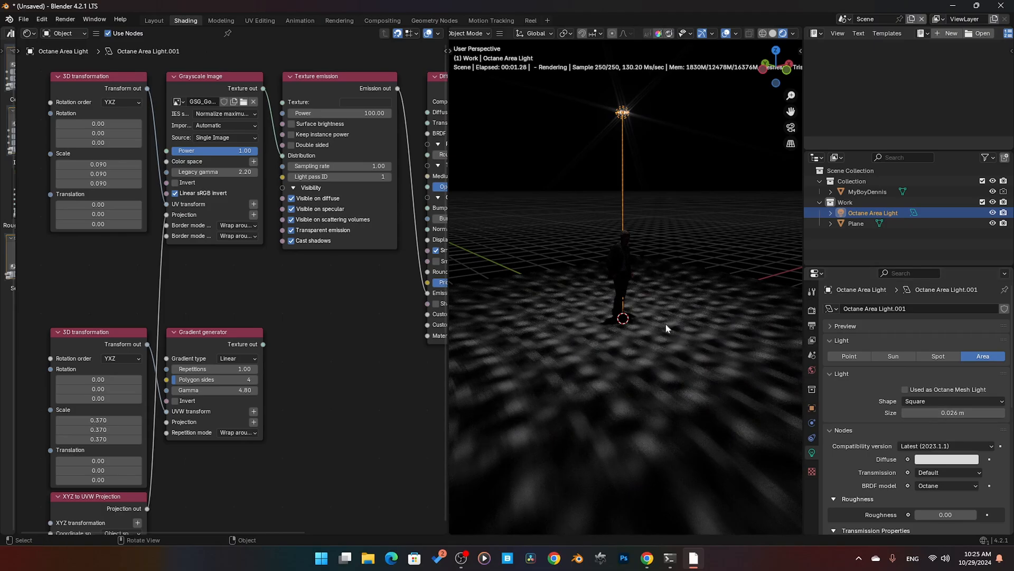
pyautogui.press('s')
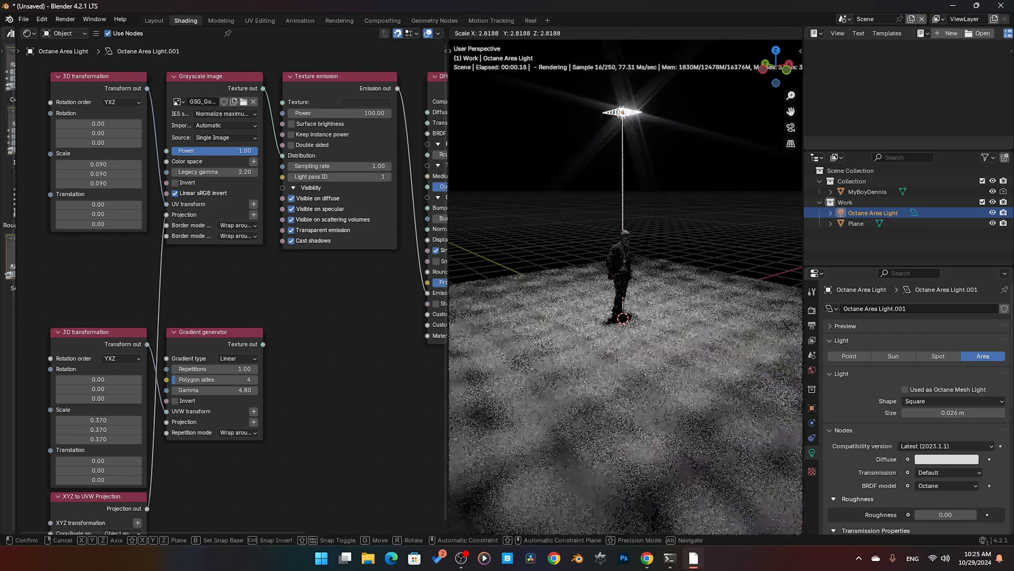
pyautogui.click(578, 506)
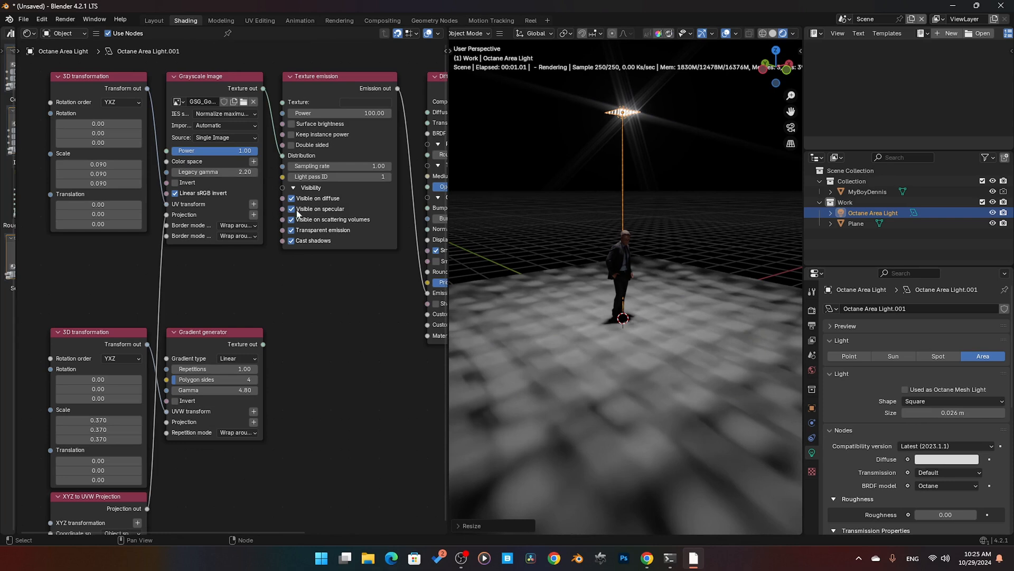
# Step: Try Surface brightness on the Texture emission with a Power of 1000, followed by 100000
pyautogui.click(303, 126)
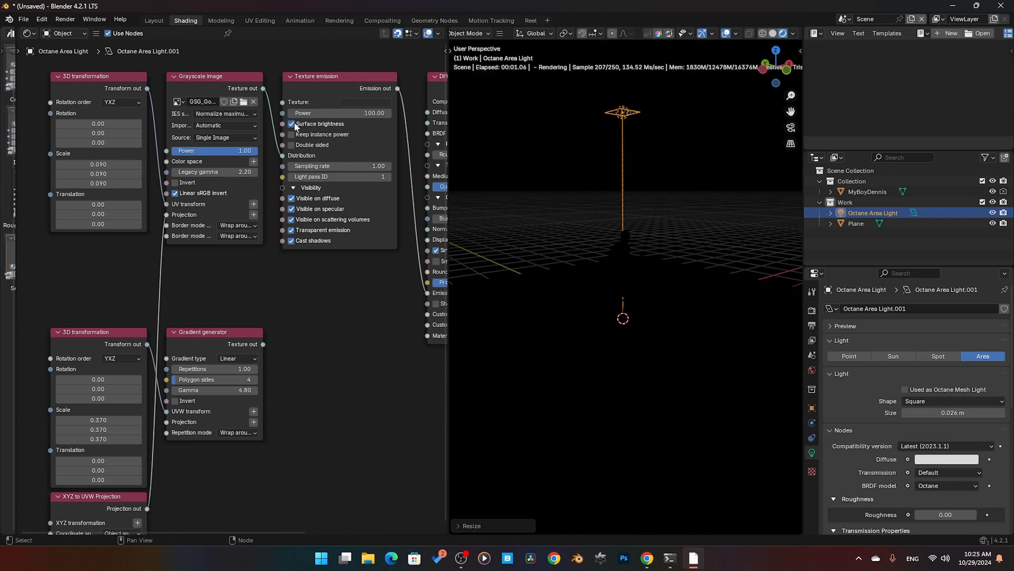
pyautogui.click(324, 113)
pyautogui.write('1')
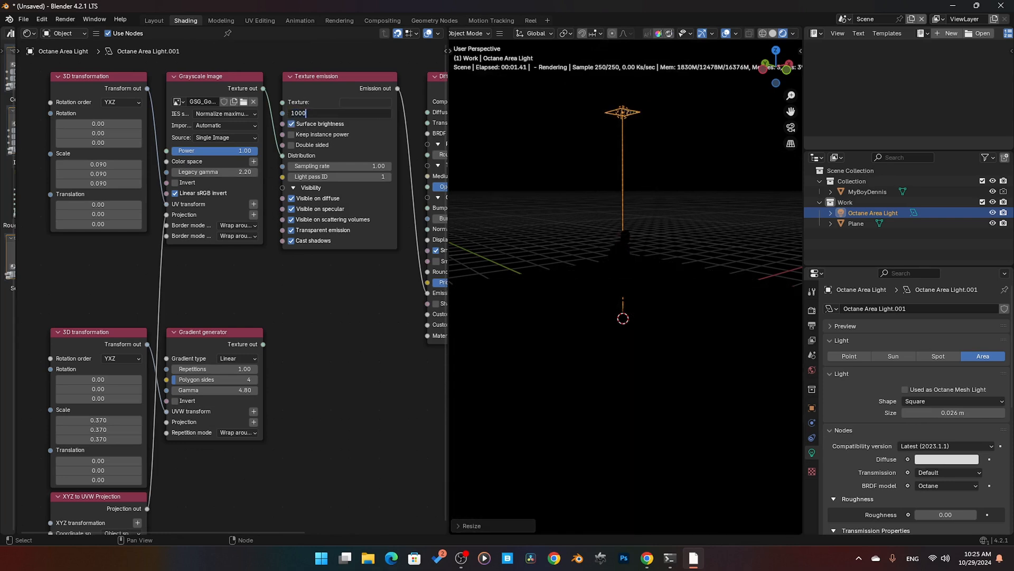
pyautogui.write('000')
pyautogui.press('Return')
pyautogui.click(336, 114)
pyautogui.write('100000')
pyautogui.press('Return')
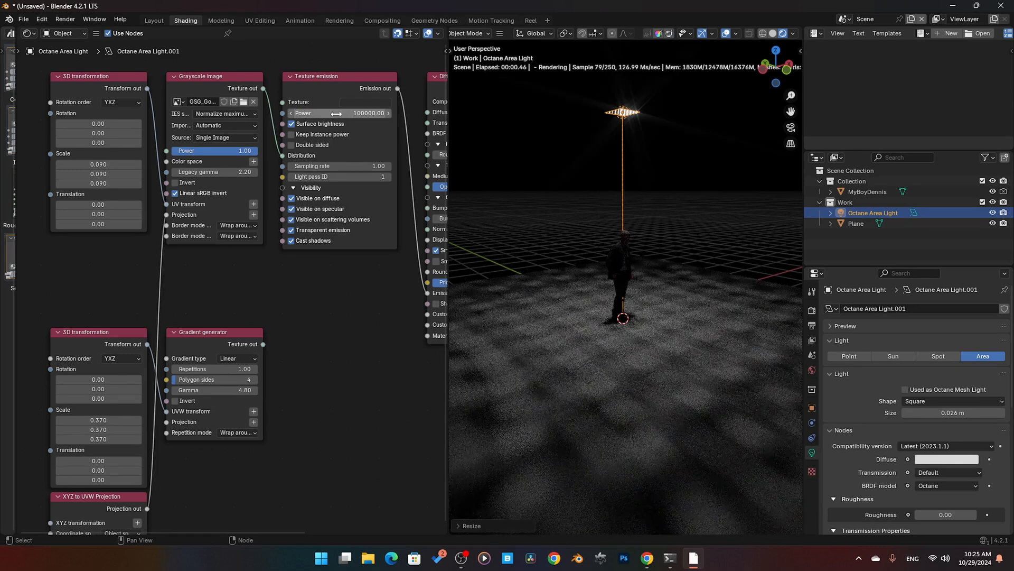
# Step: Disable Surface brightness and set the Texture emission Power to 100
pyautogui.click(311, 124)
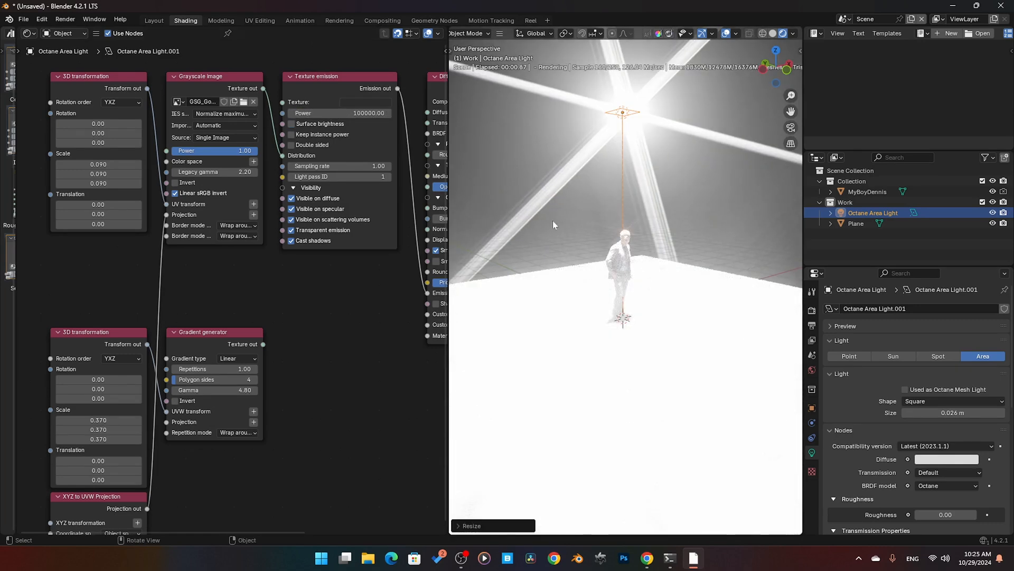
pyautogui.click(338, 113)
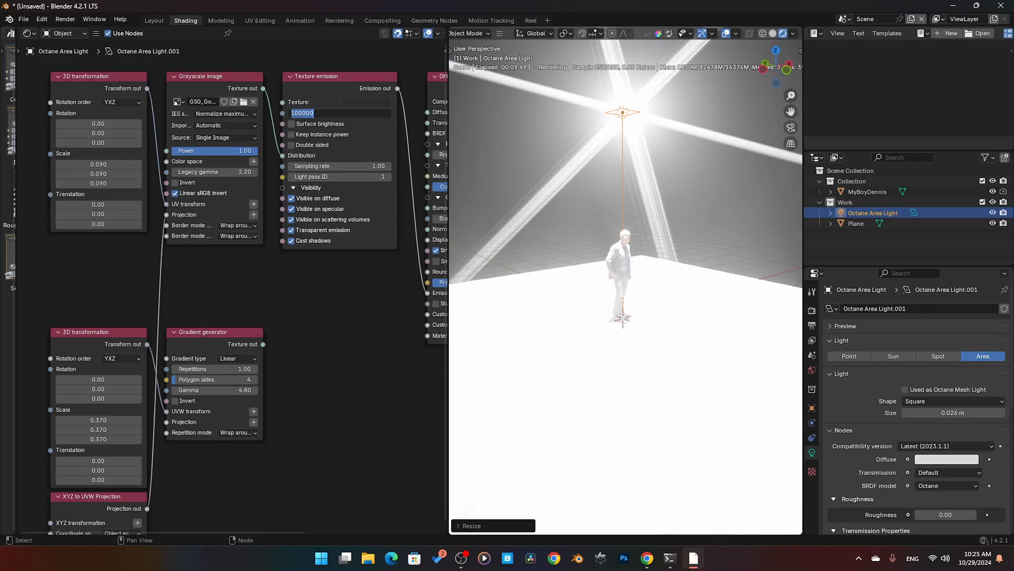
pyautogui.write('100')
pyautogui.press('Return')
# Step: Scale the area light down to about half its size
pyautogui.press('s')
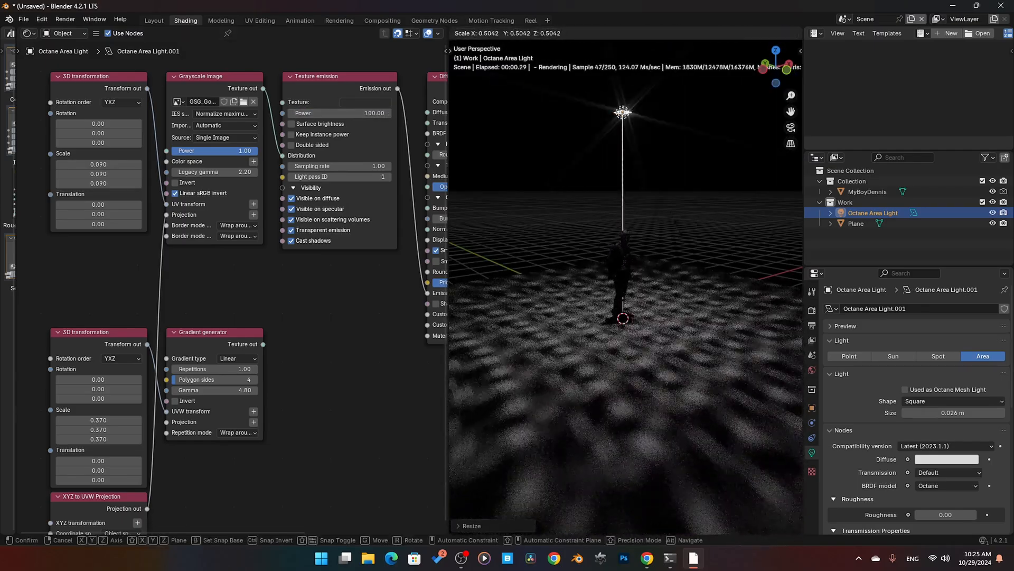
pyautogui.click(629, 337)
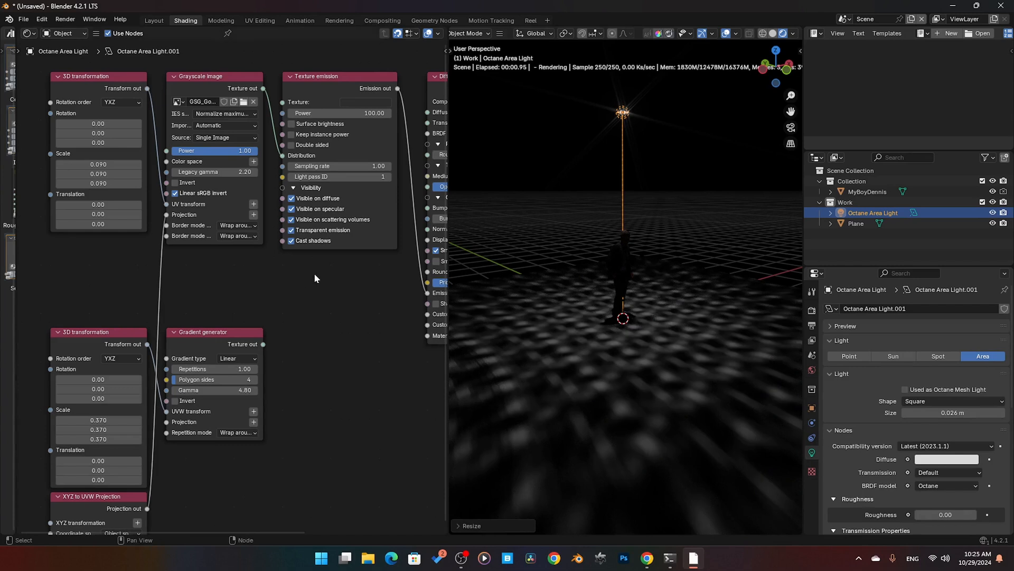
pyautogui.moveTo(315, 274); pyautogui.dragTo(314, 278, button='middle')
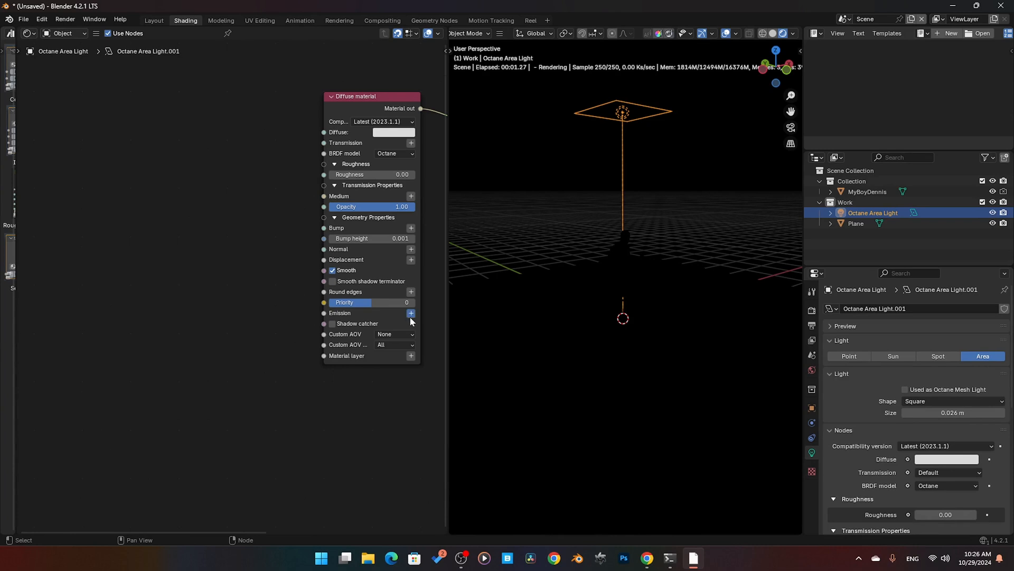
# Step: Add a Black body emission node to the Diffuse material's Emission input
pyautogui.click(410, 316)
pyautogui.moveTo(408, 331)
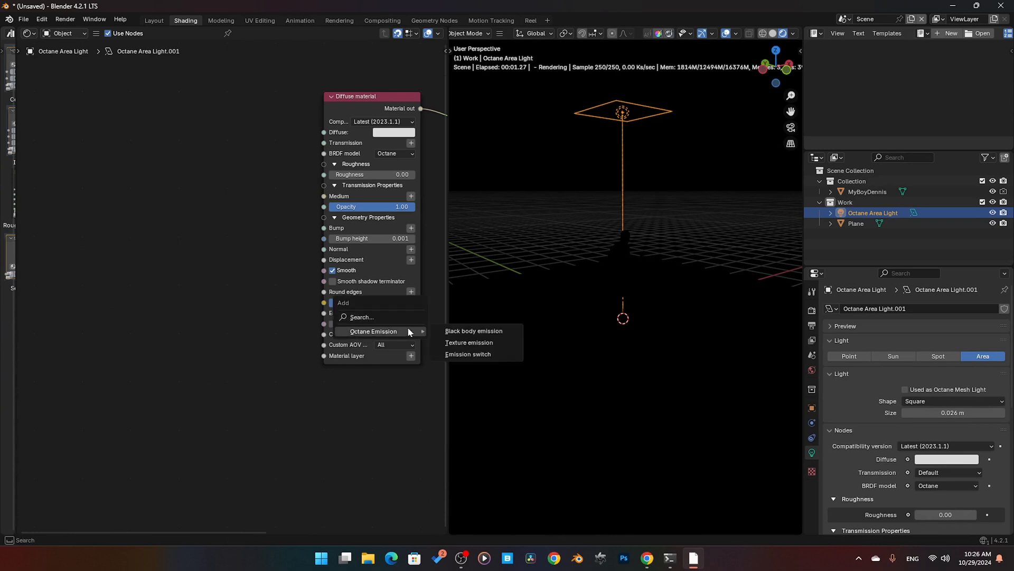
pyautogui.click(465, 329)
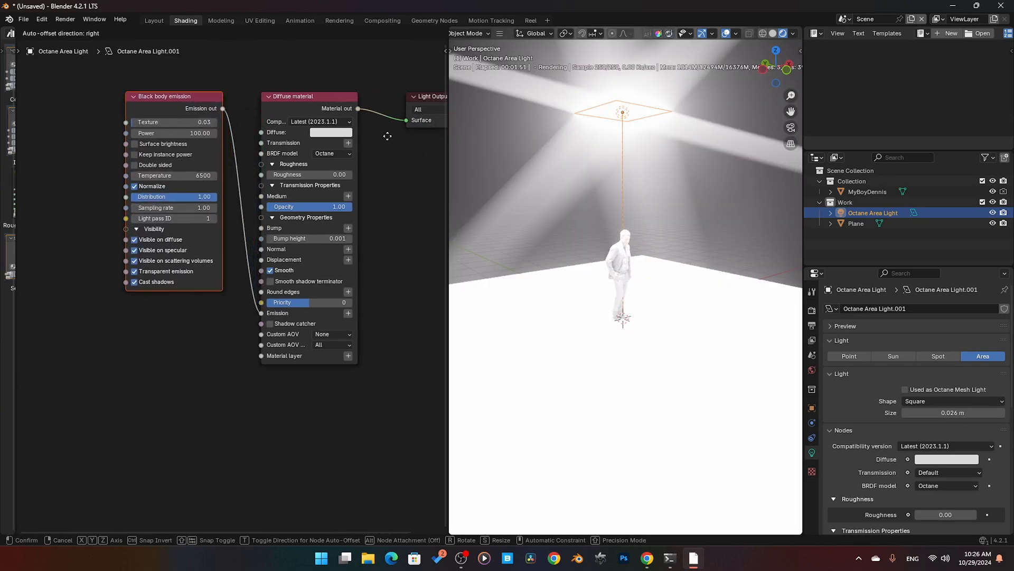
# Step: Place the Black body emission node and set the area light's Size to 1 m
pyautogui.click(388, 136)
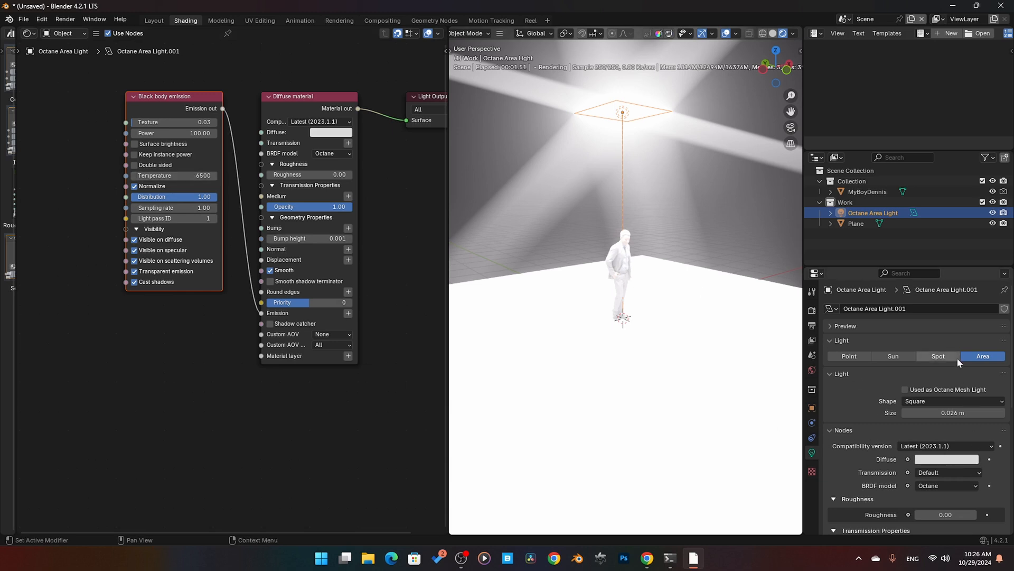
pyautogui.click(911, 413)
pyautogui.write('1')
pyautogui.press('Return')
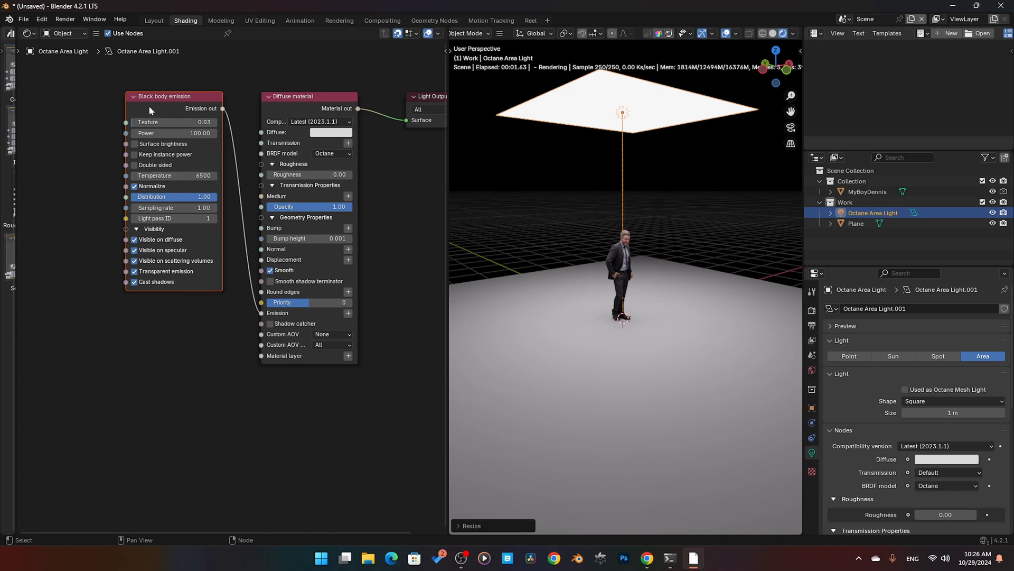
# Step: Try a Temperature of 3500, followed by 2500, on the Black body emission node
pyautogui.click(201, 174)
pyautogui.write('35')
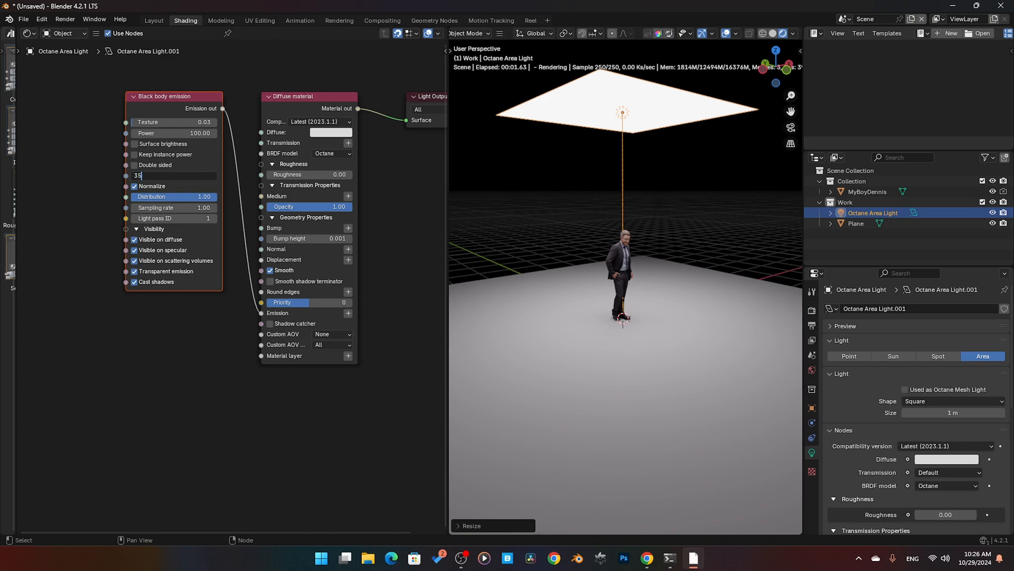
pyautogui.write('00')
pyautogui.press('Return')
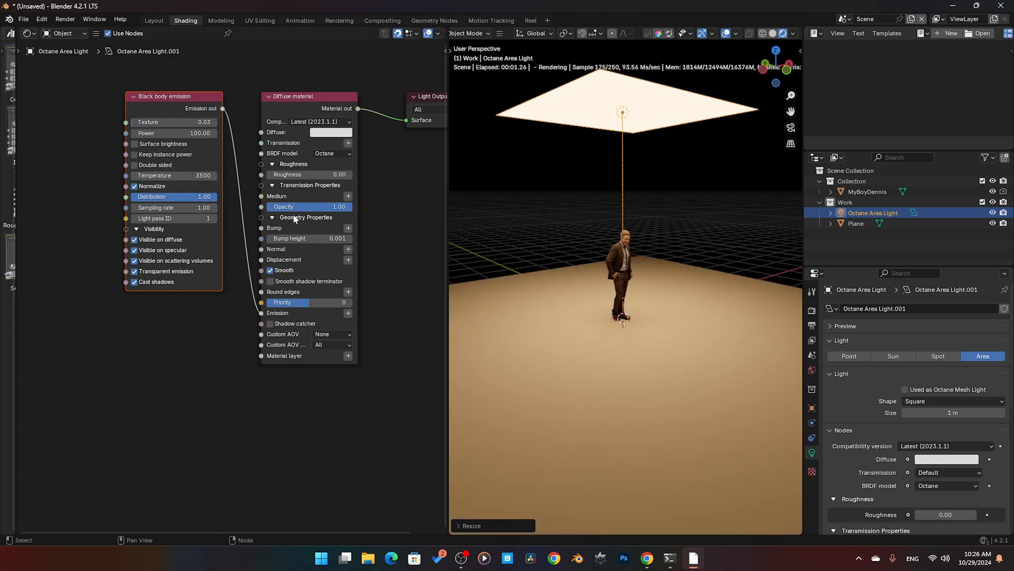
pyautogui.click(189, 175)
pyautogui.write('2500')
pyautogui.press('Return')
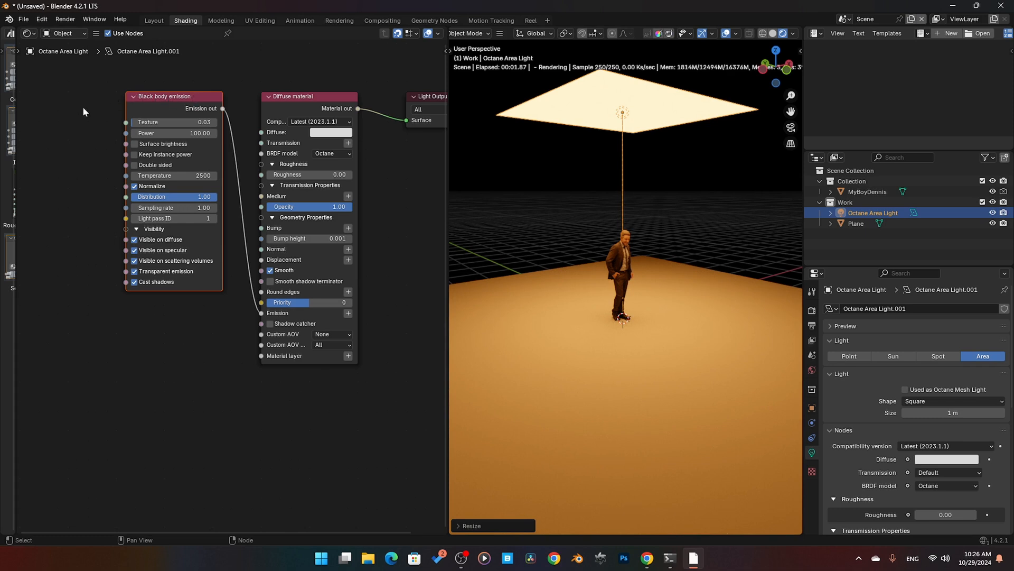
# Step: Try a Temperature of 500 on the Black body emission node
pyautogui.click(157, 106)
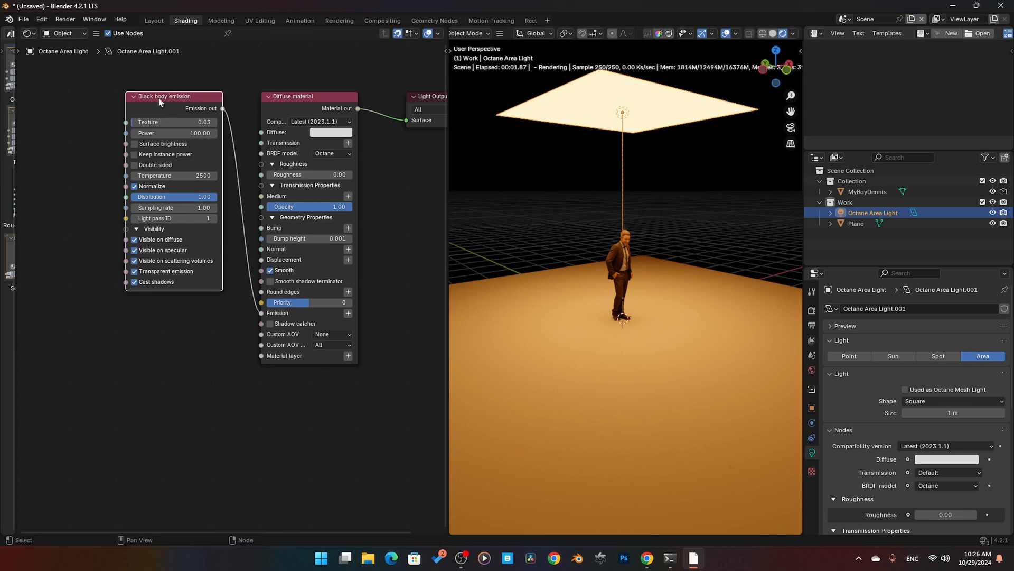
pyautogui.click(174, 176)
pyautogui.write('500')
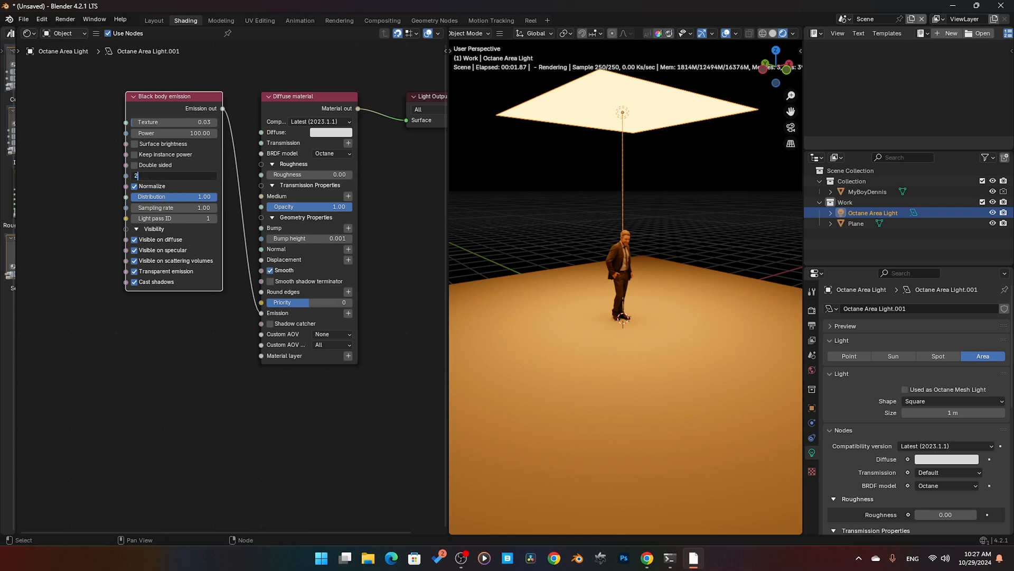
pyautogui.press('Return')
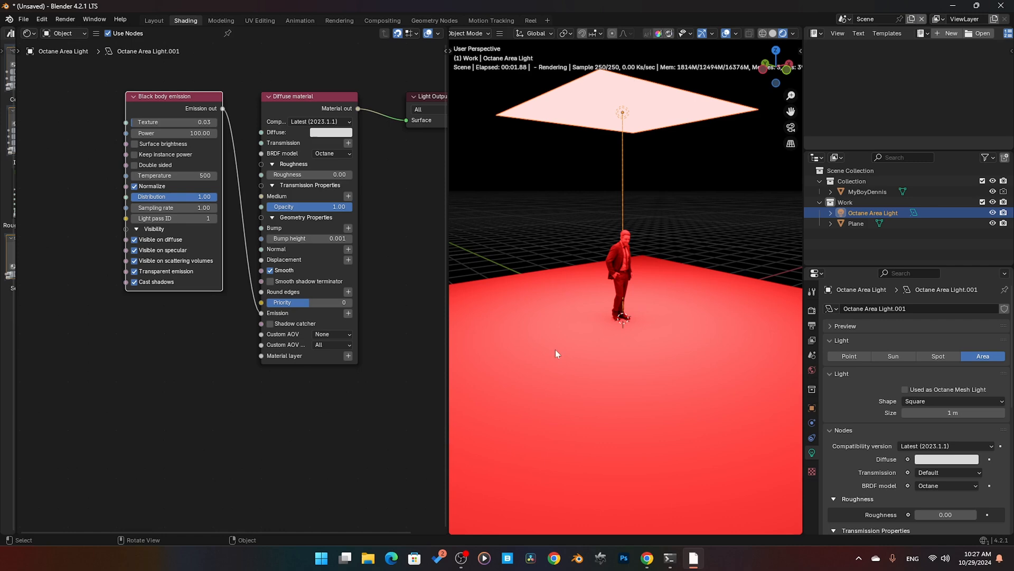
# Step: Try a Black body emission Temperature of 7500, followed by 8000
pyautogui.click(174, 176)
pyautogui.write('7500')
pyautogui.press('Return')
pyautogui.click(179, 180)
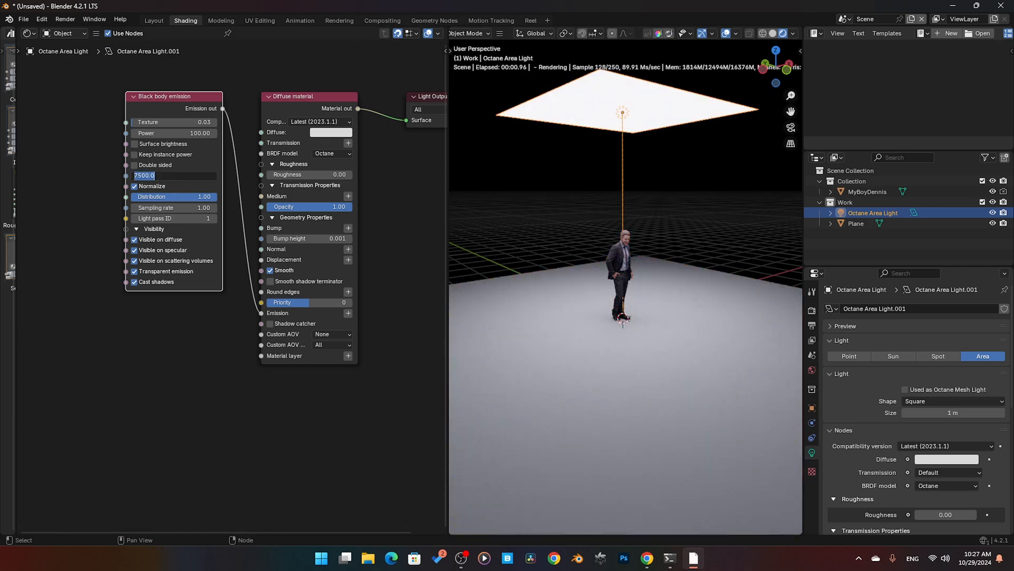
pyautogui.write('8000')
pyautogui.press('Return')
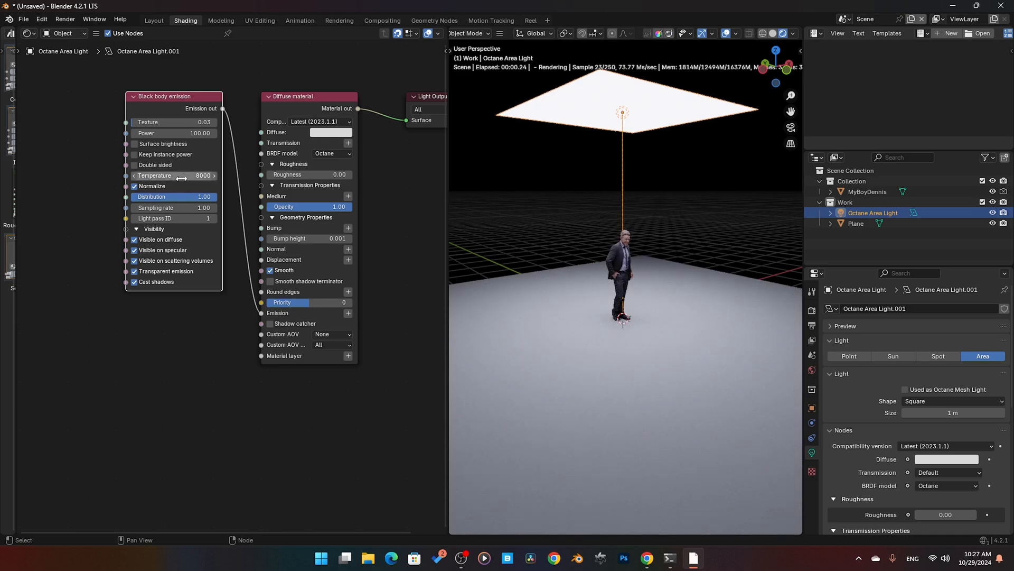
# Step: Raise the Black body emission Temperature to 25000
pyautogui.click(182, 178)
pyautogui.write('100000')
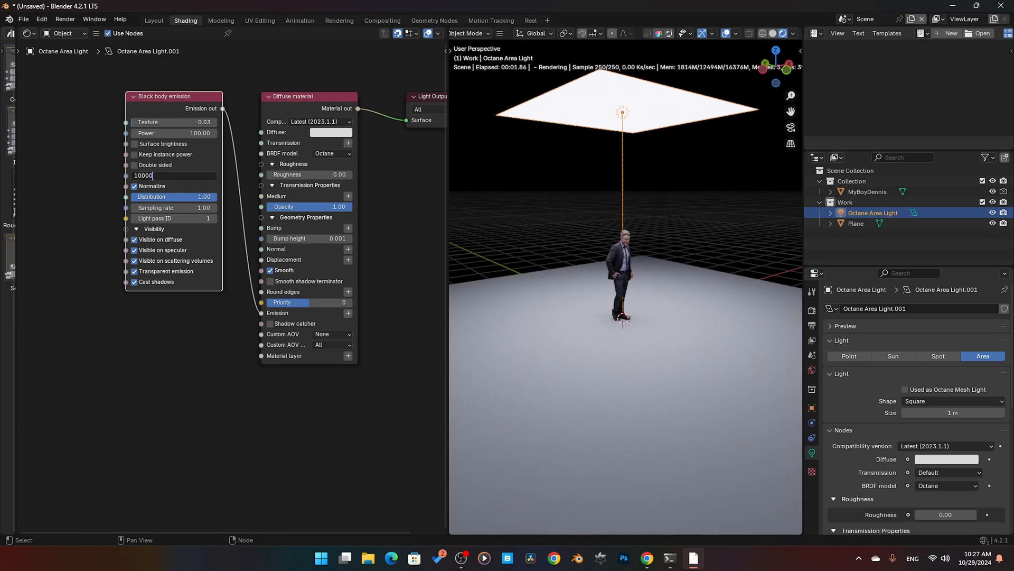
pyautogui.press('Return')
# Step: Compare the Black body emission with Normalize off and on, leaving it enabled
pyautogui.click(141, 189)
pyautogui.click(142, 189)
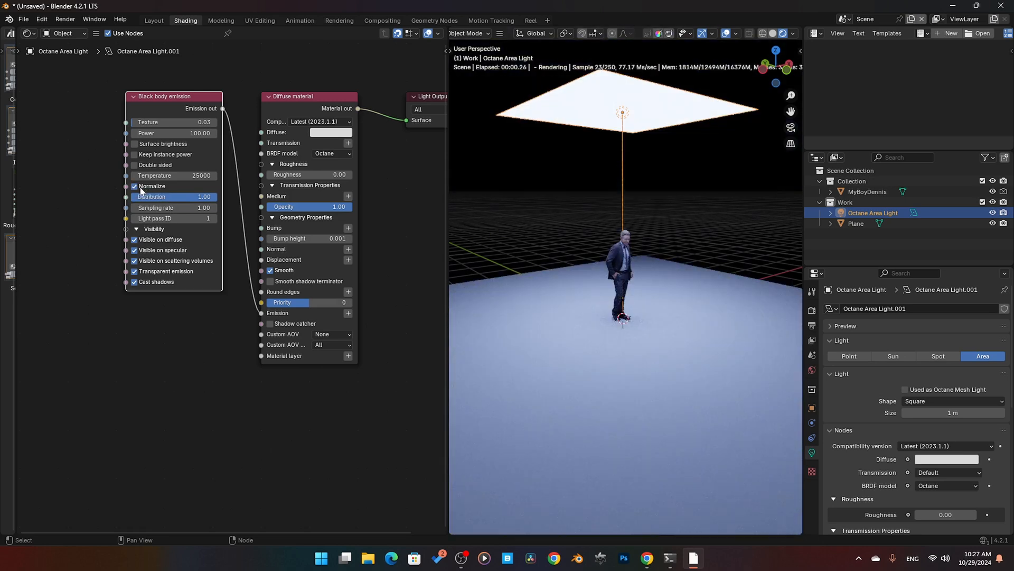
pyautogui.click(142, 189)
pyautogui.click(142, 189)
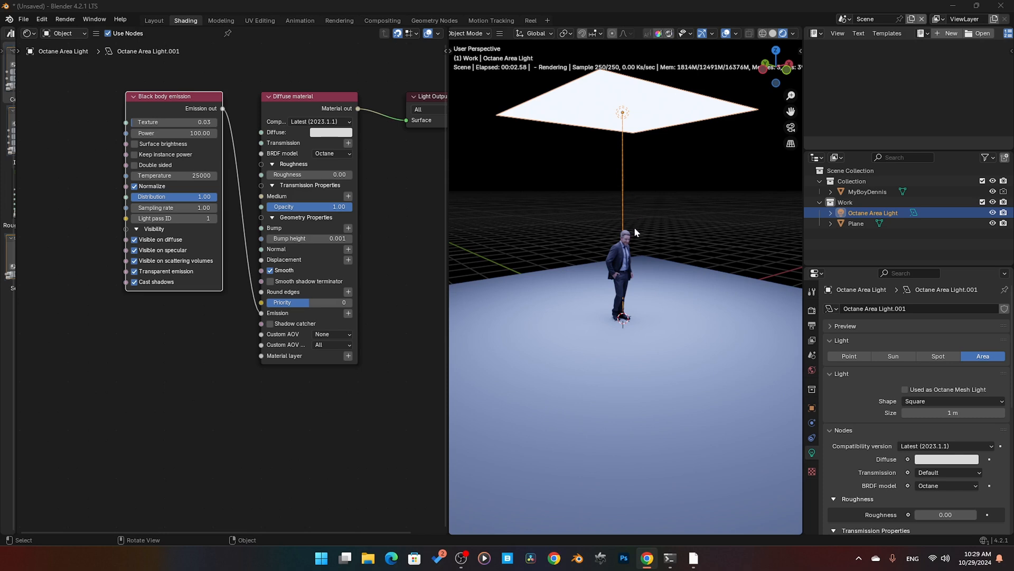
# Step: Duplicate the area light, place the copy lower beside the standing man, and scale it down to a small panel
pyautogui.click(589, 297)
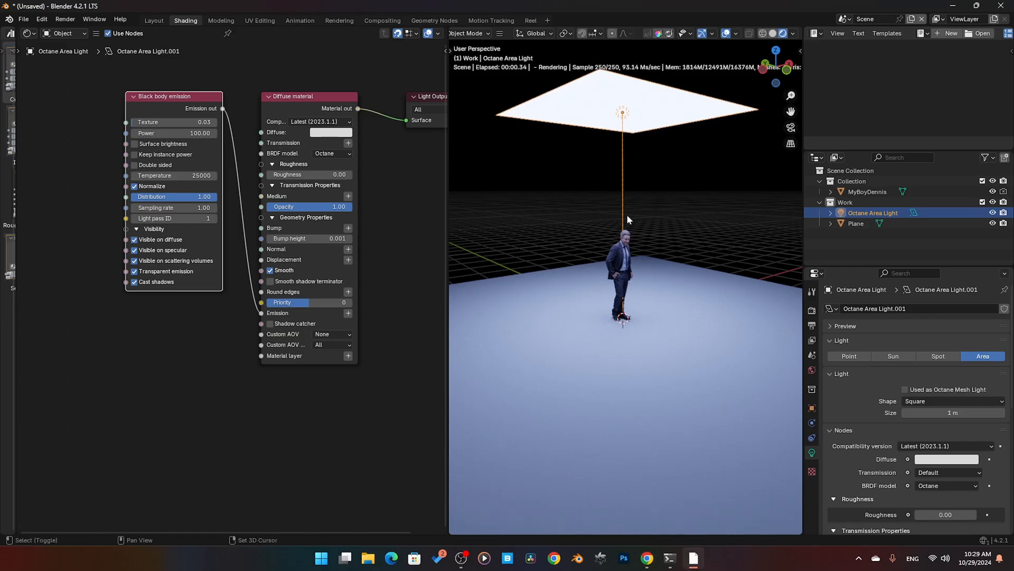
pyautogui.hotkey('shift', 'd')
pyautogui.click(589, 315)
pyautogui.press('s')
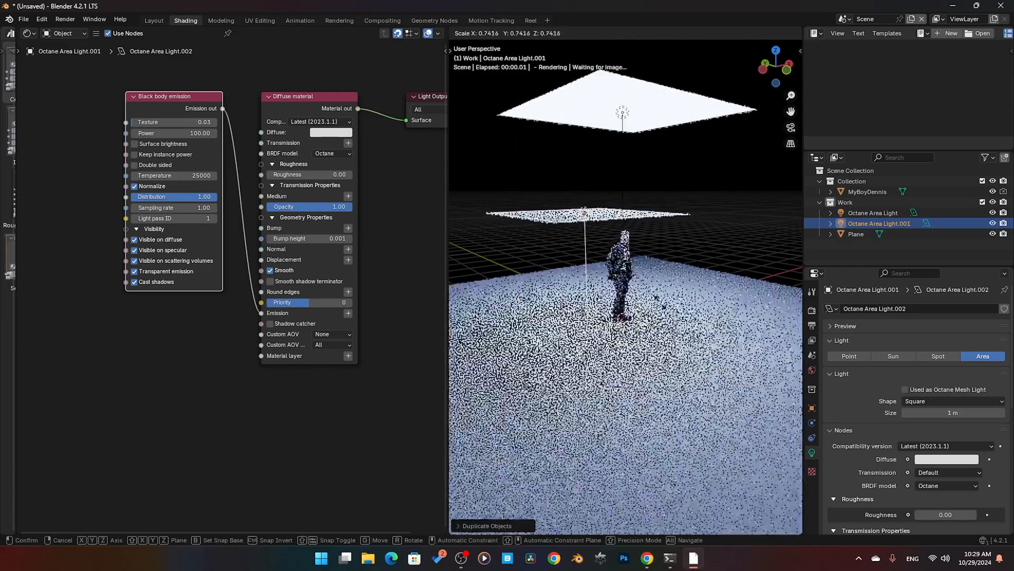
pyautogui.click(566, 262)
pyautogui.moveTo(567, 263); pyautogui.dragTo(582, 245, button='middle')
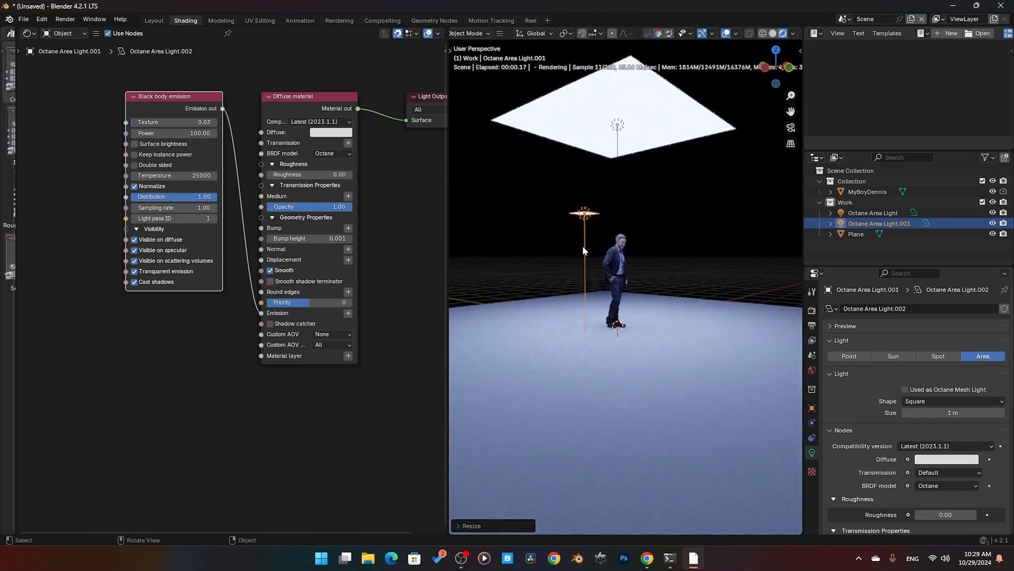
pyautogui.click(619, 131)
pyautogui.click(584, 213)
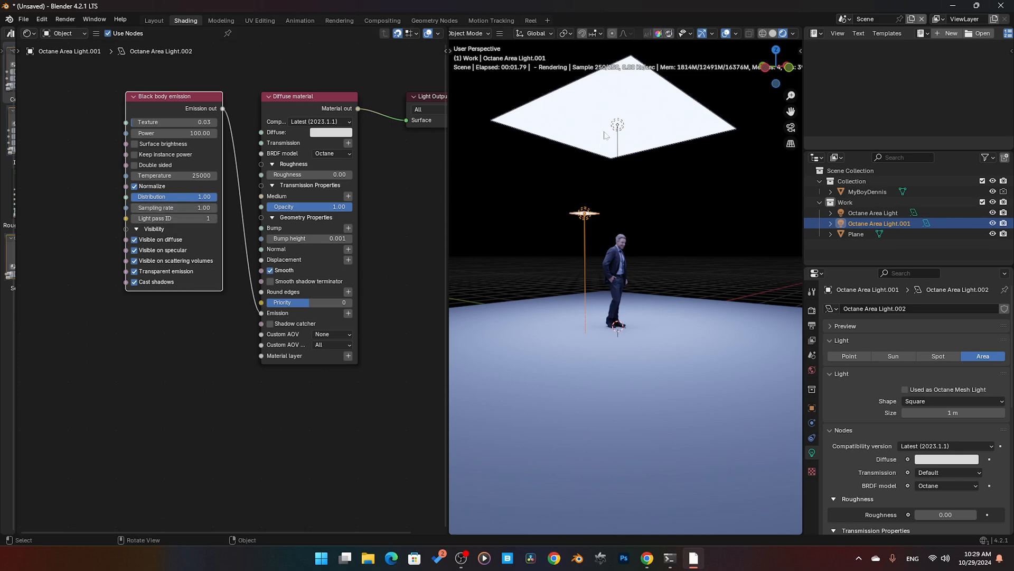
pyautogui.click(621, 129)
pyautogui.click(584, 215)
# Step: Set the small area light's Light pass ID to 2 in its Black body emission node
pyautogui.moveTo(610, 234); pyautogui.dragTo(531, 198, button='middle')
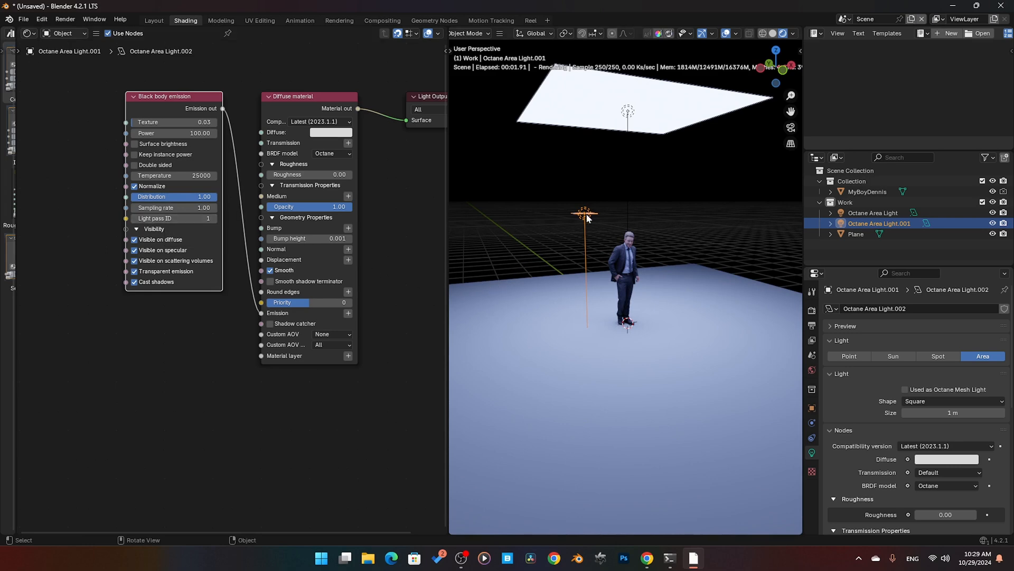
pyautogui.scroll(2, 586, 215)
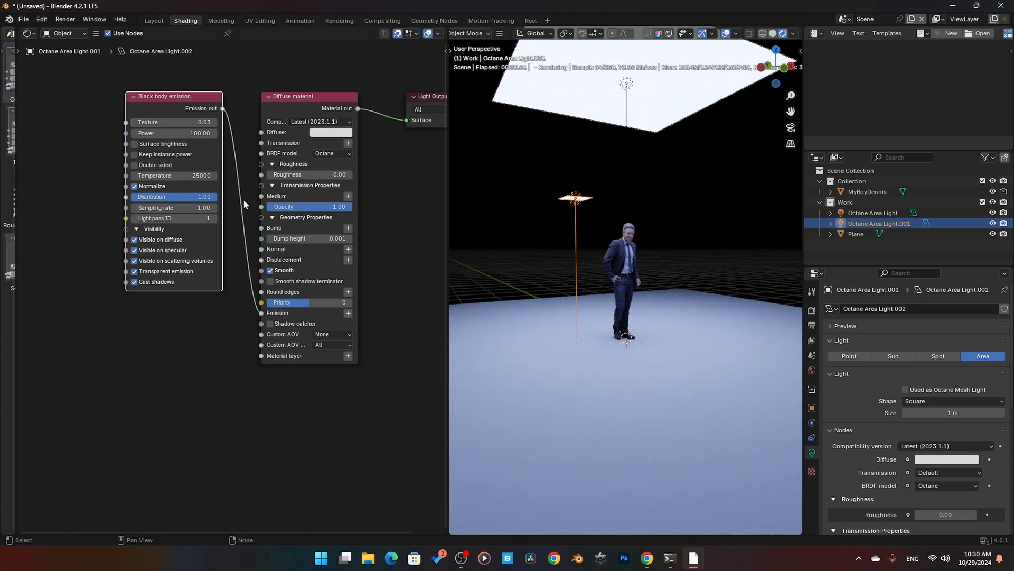
pyautogui.click(206, 218)
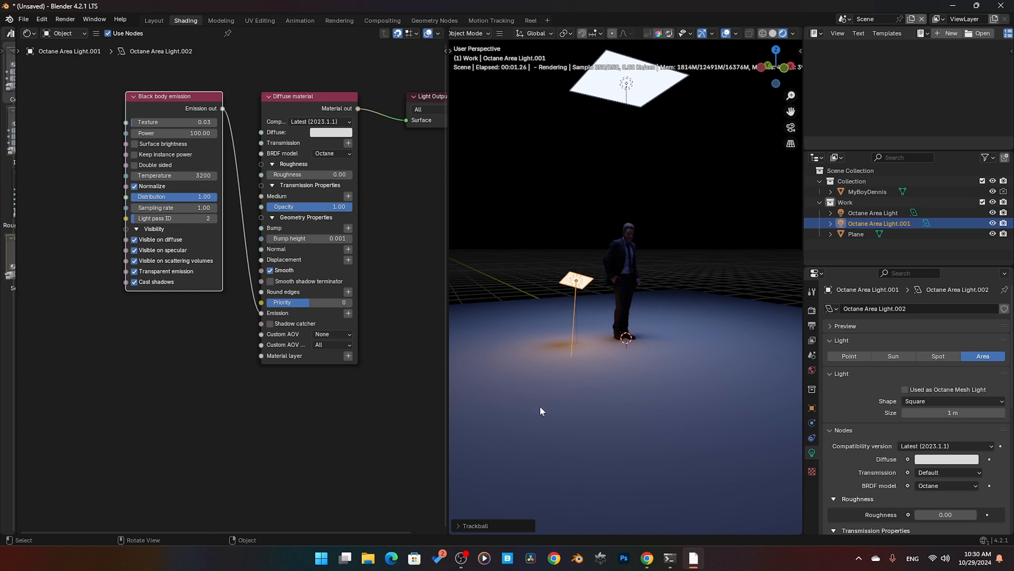
# Step: Try excluding pass 2 from the floor plane's Light pass mask in the Octane object properties, and switch it back on
pyautogui.click(625, 372)
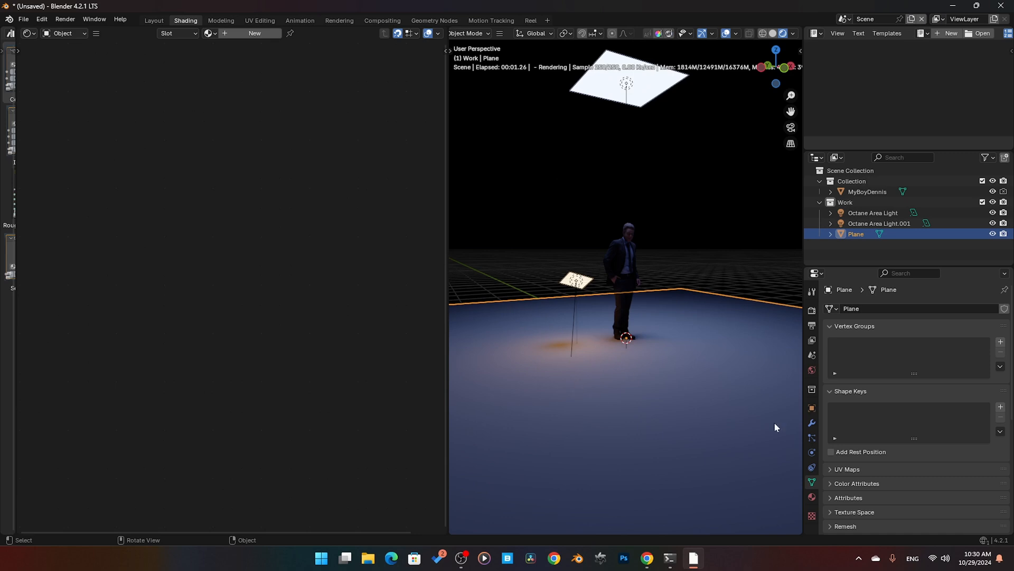
pyautogui.click(812, 408)
pyautogui.scroll(-5, 848, 458)
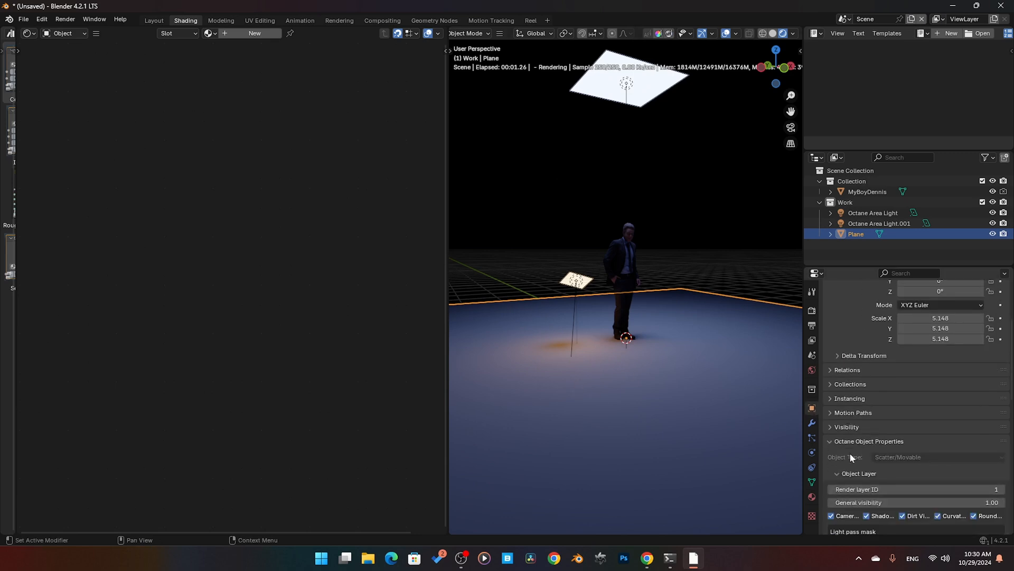
pyautogui.scroll(-5, 849, 453)
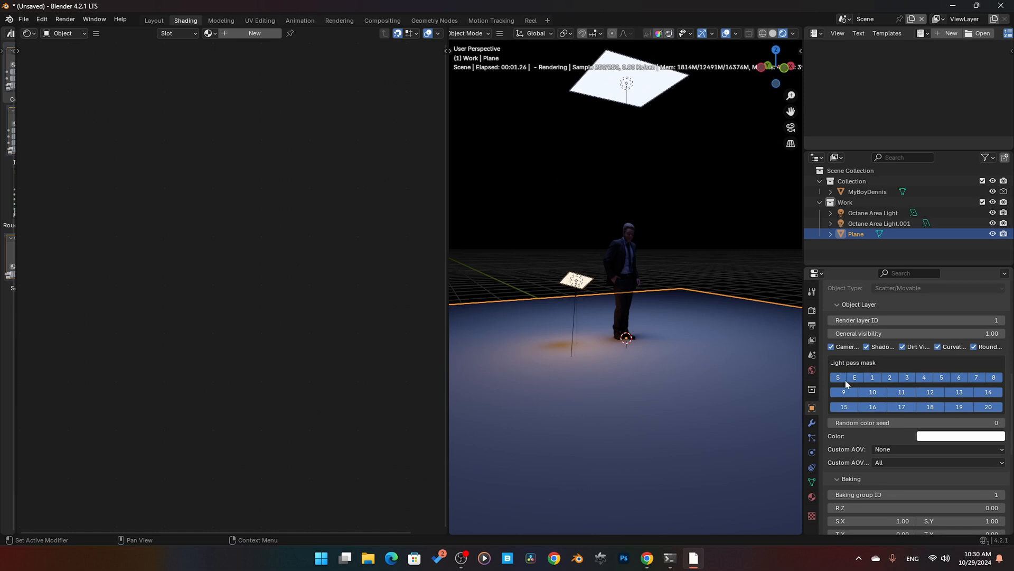
pyautogui.click(893, 379)
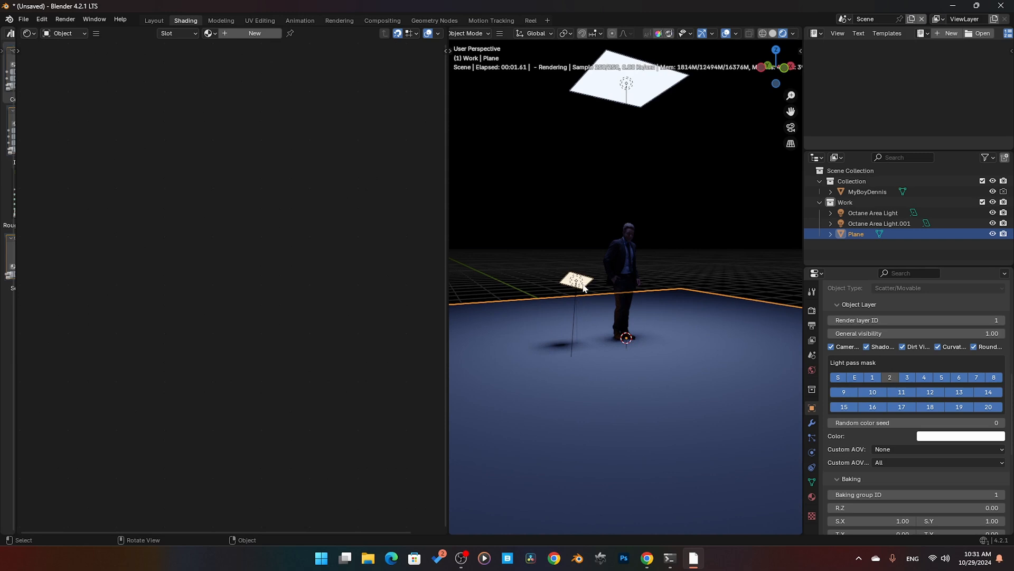
pyautogui.scroll(4, 616, 315)
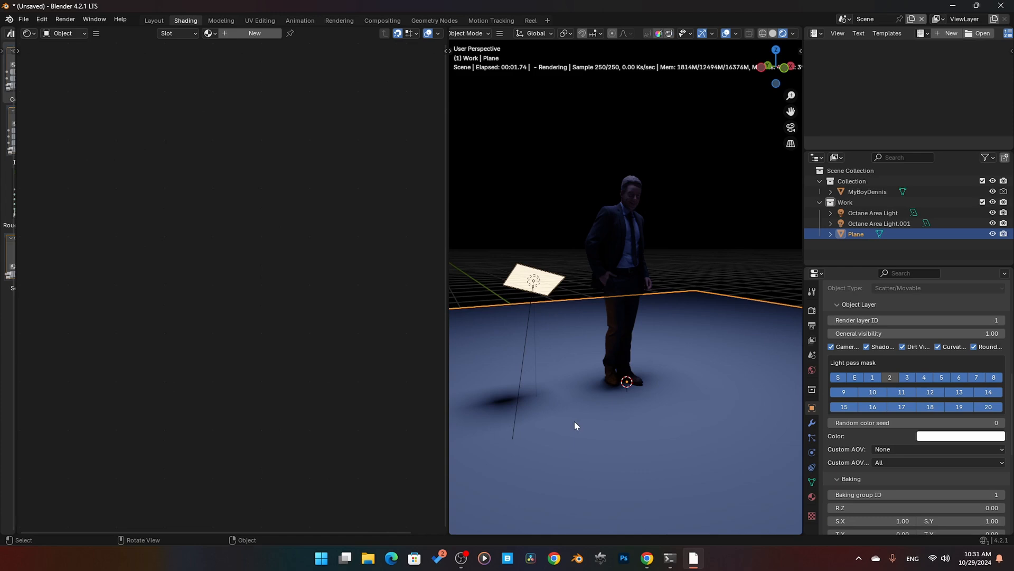
pyautogui.click(887, 380)
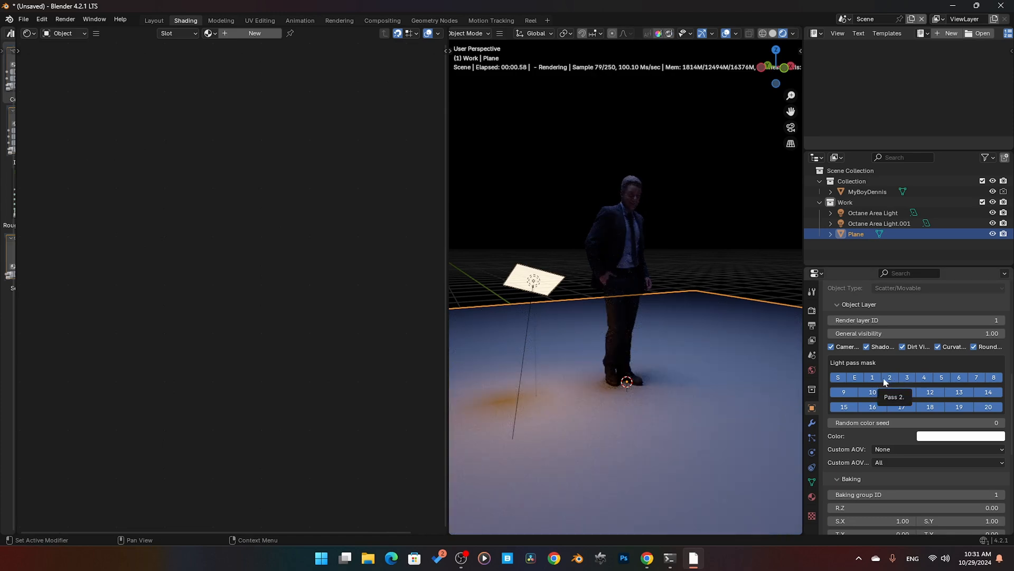
# Step: Try excluding pass 2 from the standing man's Light pass mask, and switch it back on
pyautogui.click(619, 319)
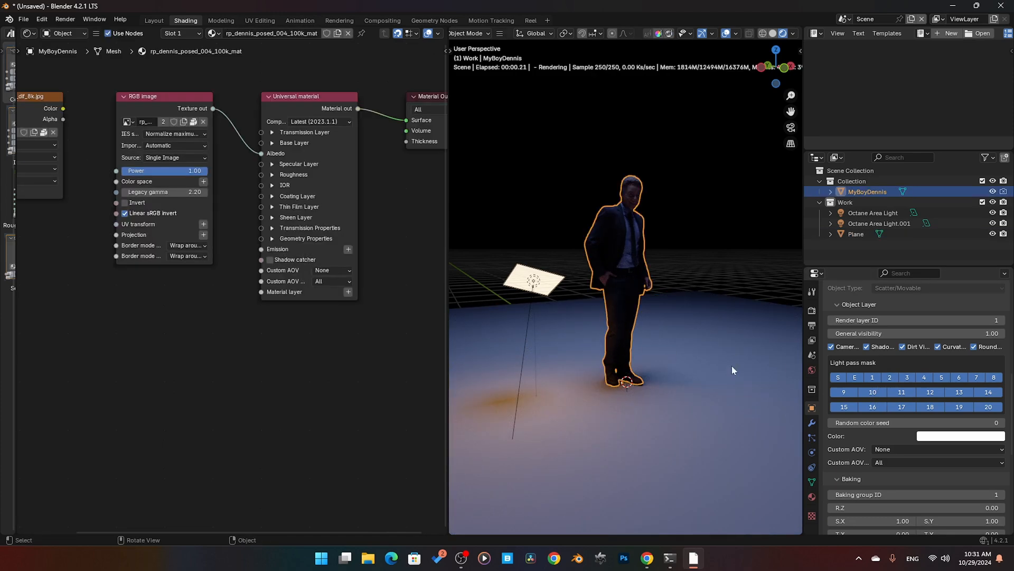
pyautogui.click(889, 378)
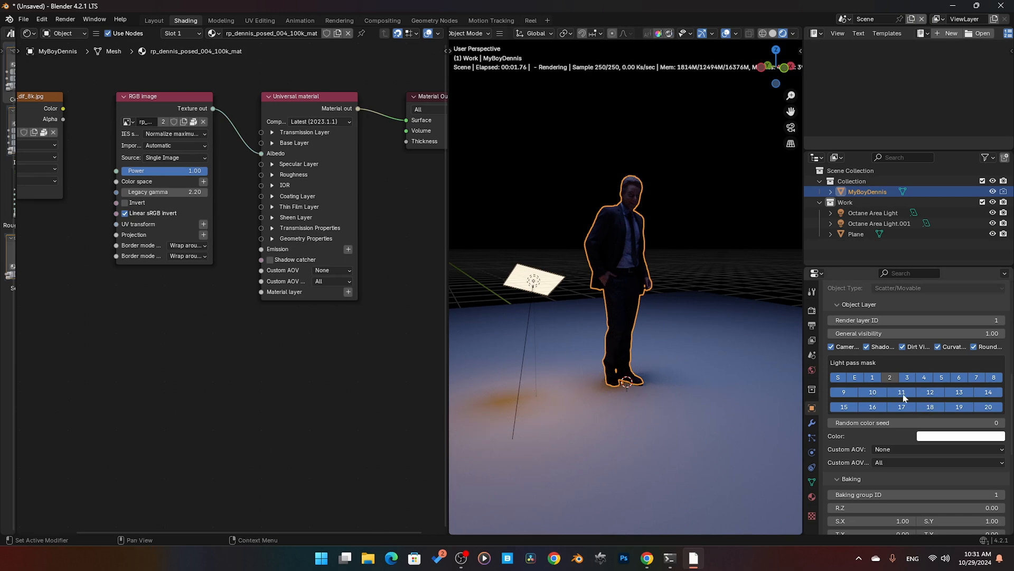
pyautogui.click(890, 378)
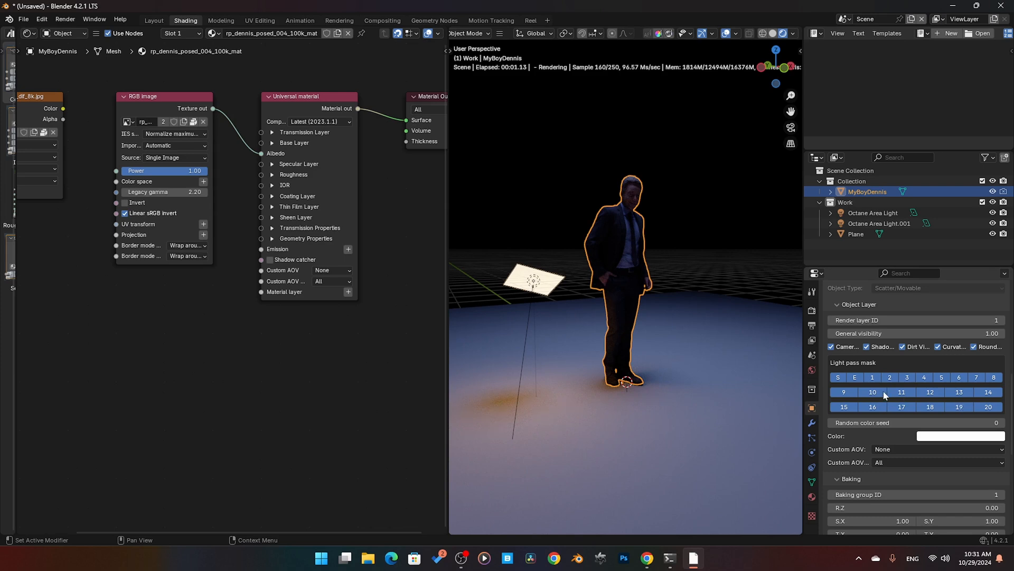
# Step: Check the overhead area light's object properties, and turn off pass 1 in the floor plane's Light pass mask
pyautogui.scroll(-3, 539, 292)
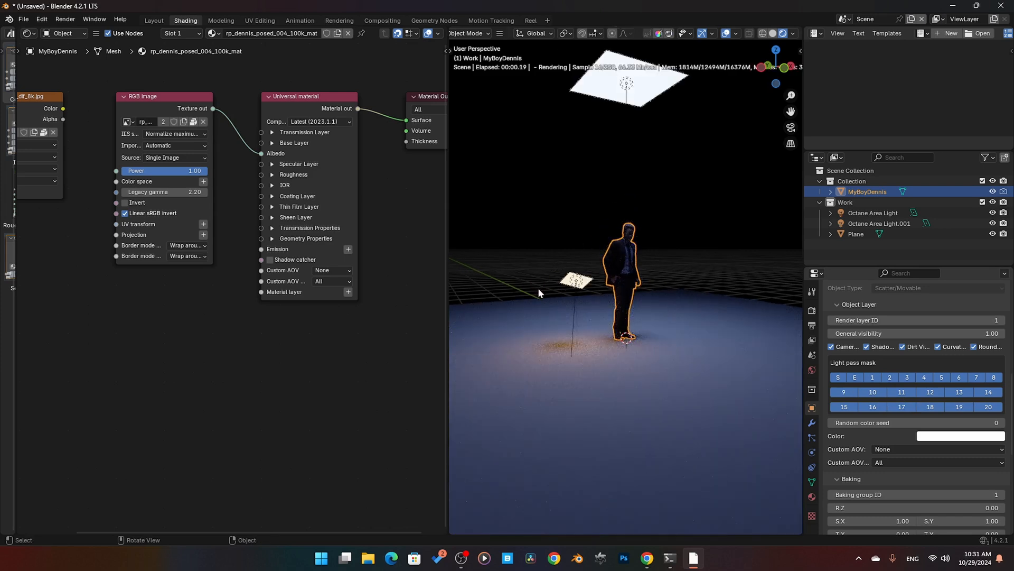
pyautogui.click(632, 90)
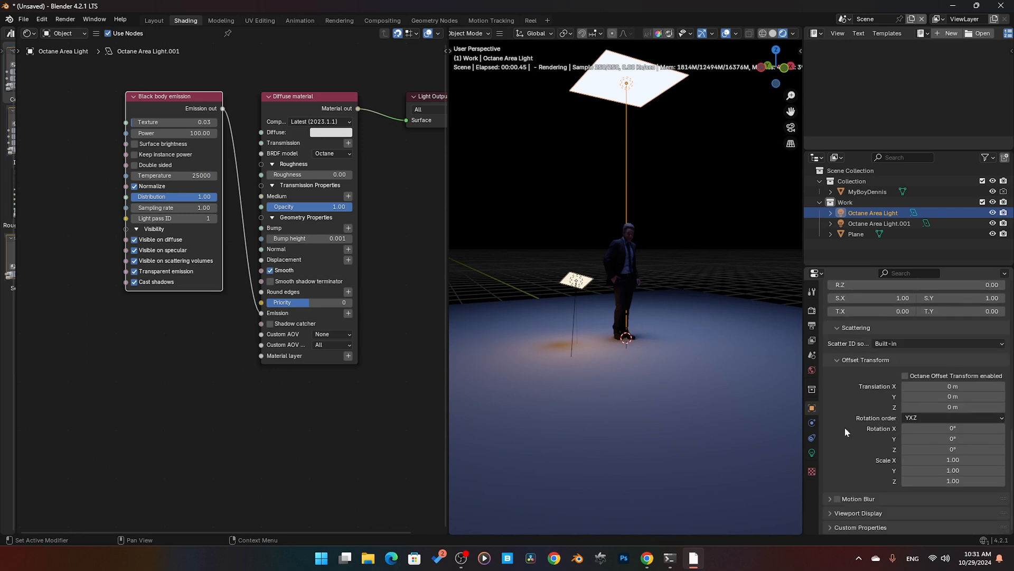
pyautogui.scroll(2, 850, 430)
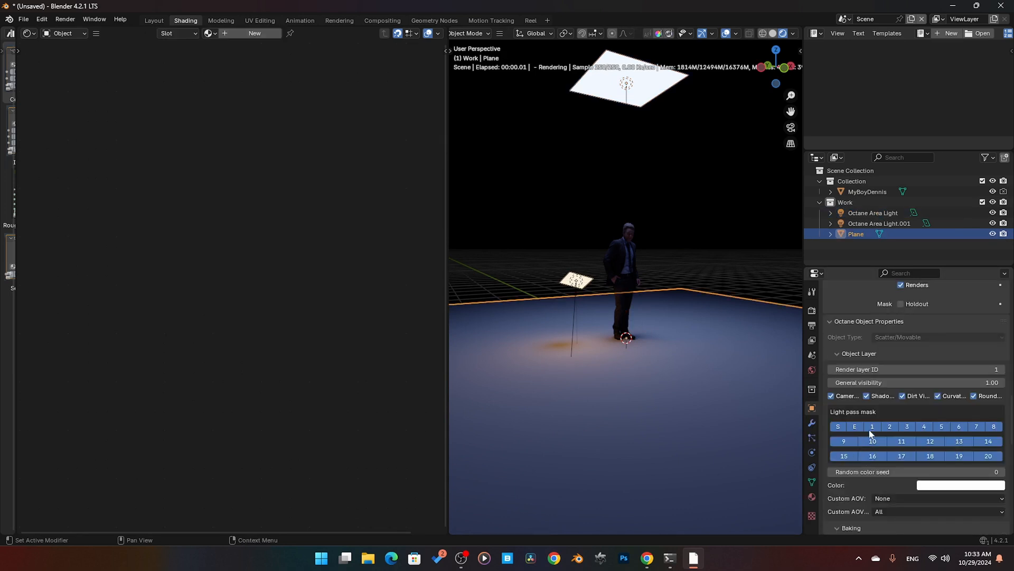
pyautogui.click(871, 428)
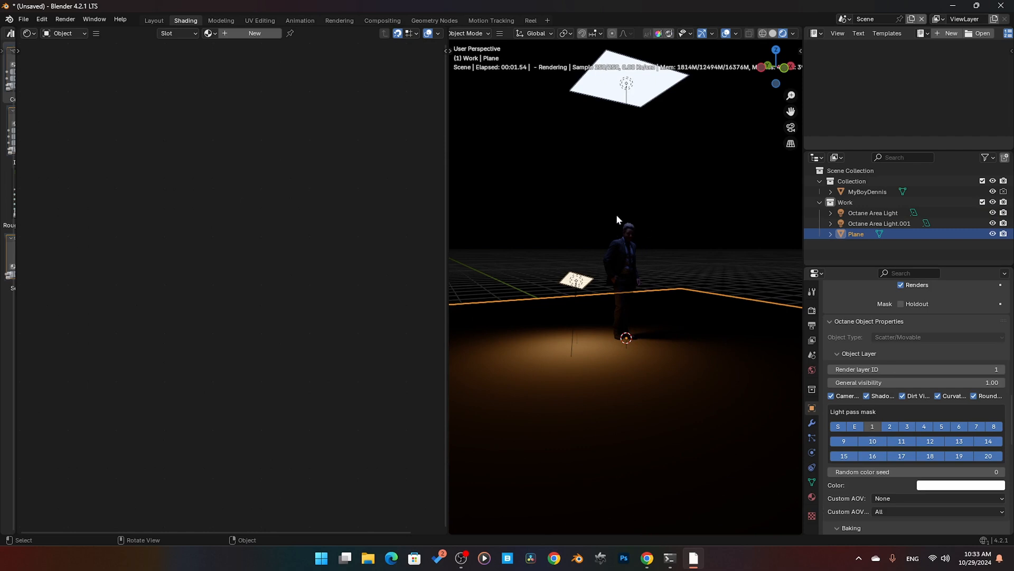
pyautogui.moveTo(617, 219); pyautogui.dragTo(617, 237, button='middle')
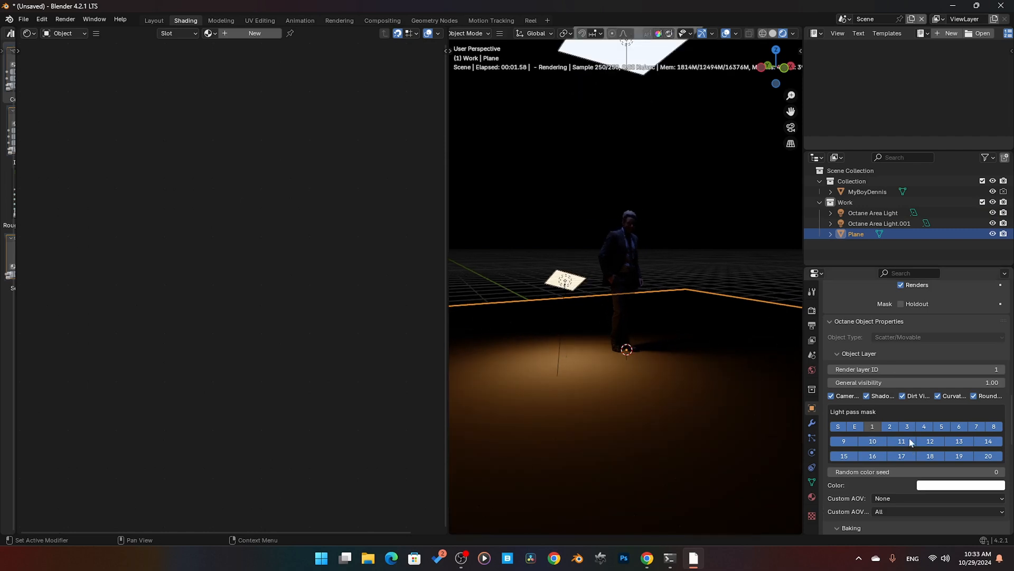
# Step: Turn pass 1 back on in the floor plane's Light pass mask, and open the AOVs node tree in the Octane Render AOV editor
pyautogui.click(872, 427)
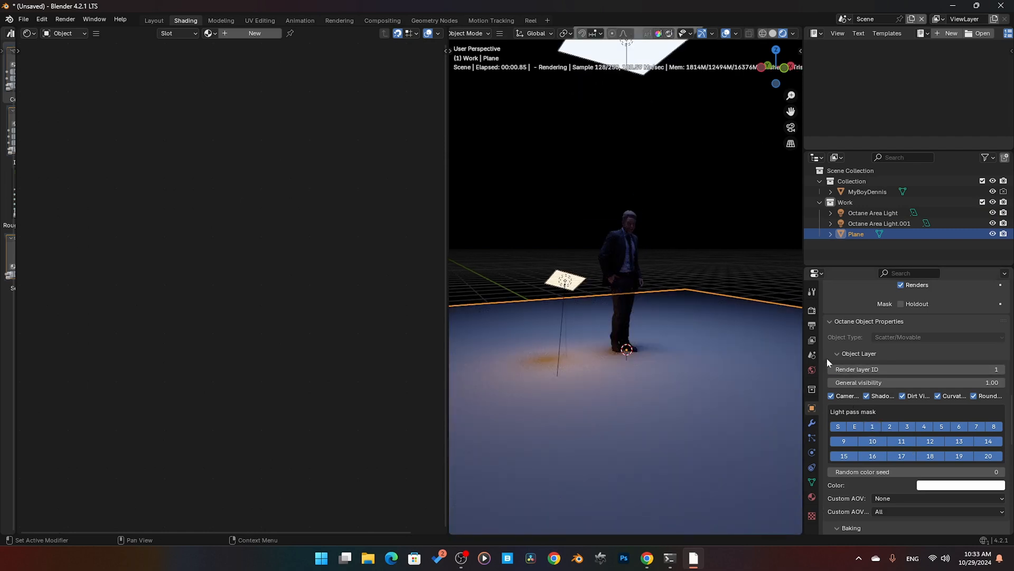
pyautogui.click(813, 341)
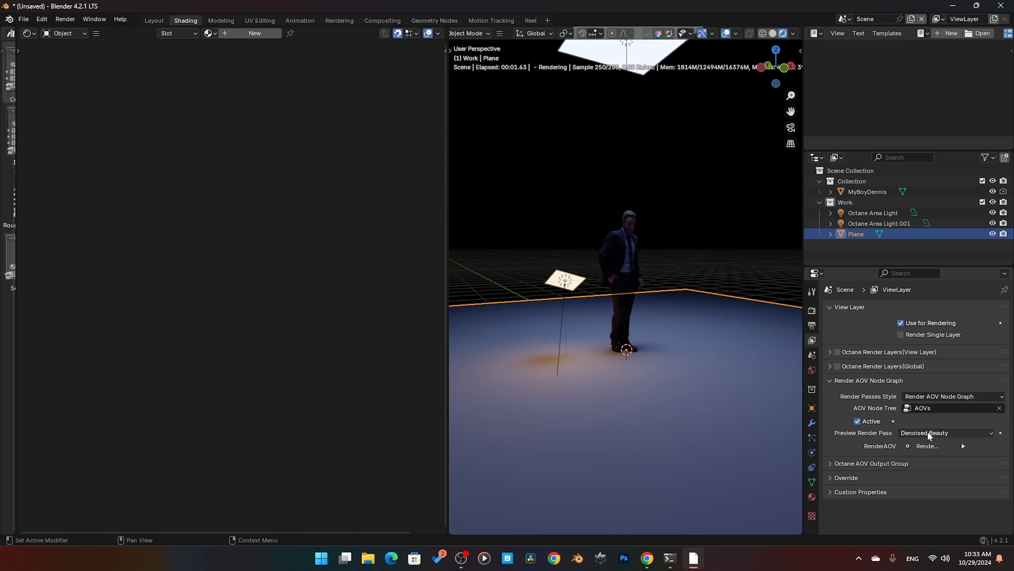
pyautogui.click(56, 34)
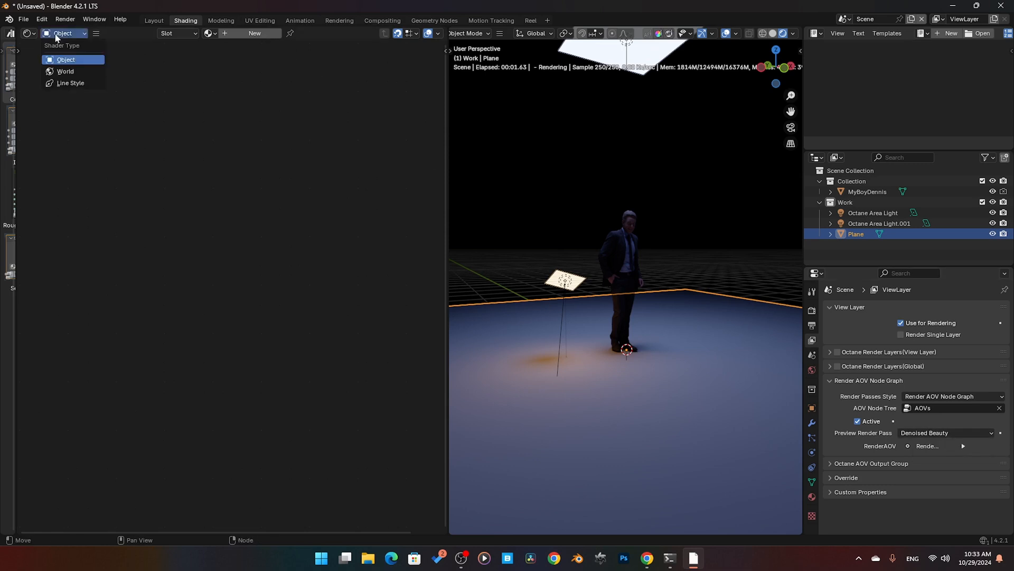
pyautogui.click(29, 33)
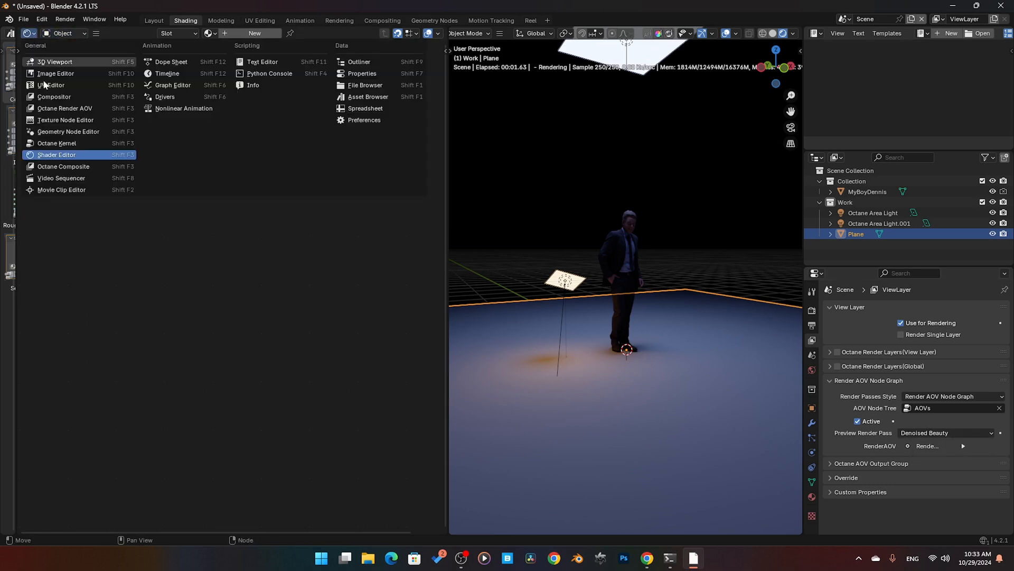
pyautogui.click(68, 108)
pyautogui.click(286, 33)
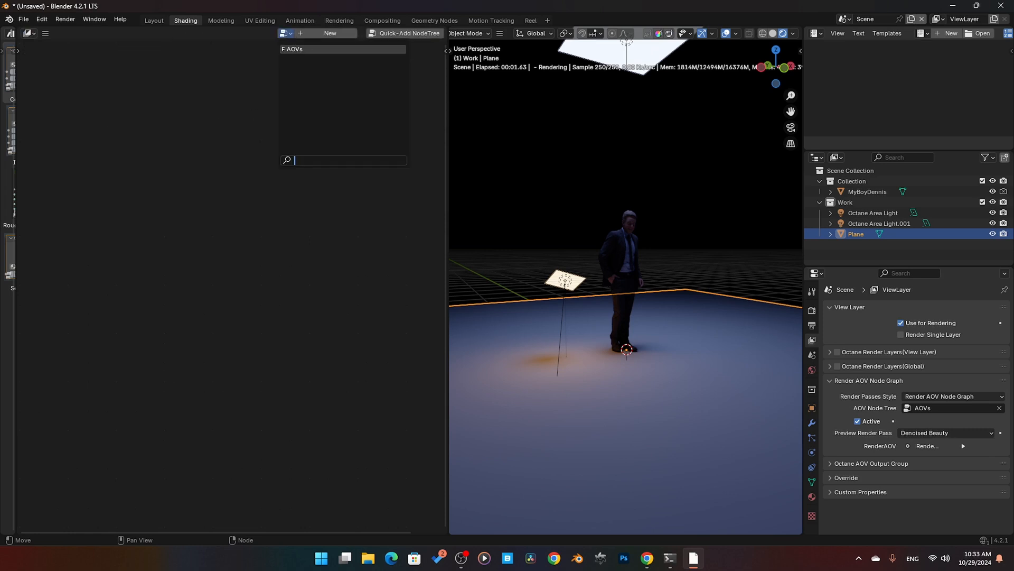
pyautogui.click(294, 50)
pyautogui.scroll(2, 353, 322)
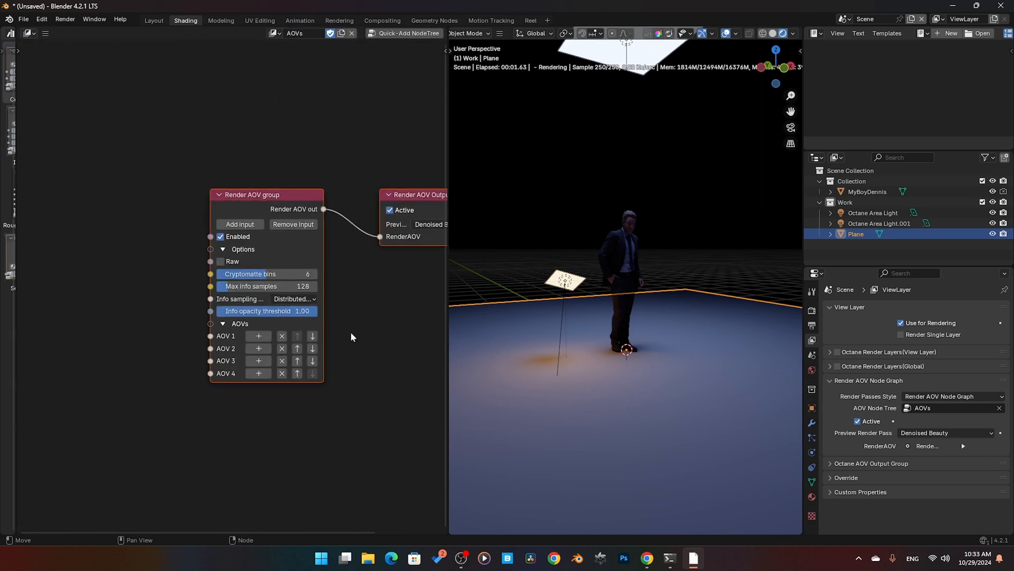
pyautogui.moveTo(186, 388); pyautogui.dragTo(248, 345, button='middle')
pyautogui.scroll(-1, 303, 308)
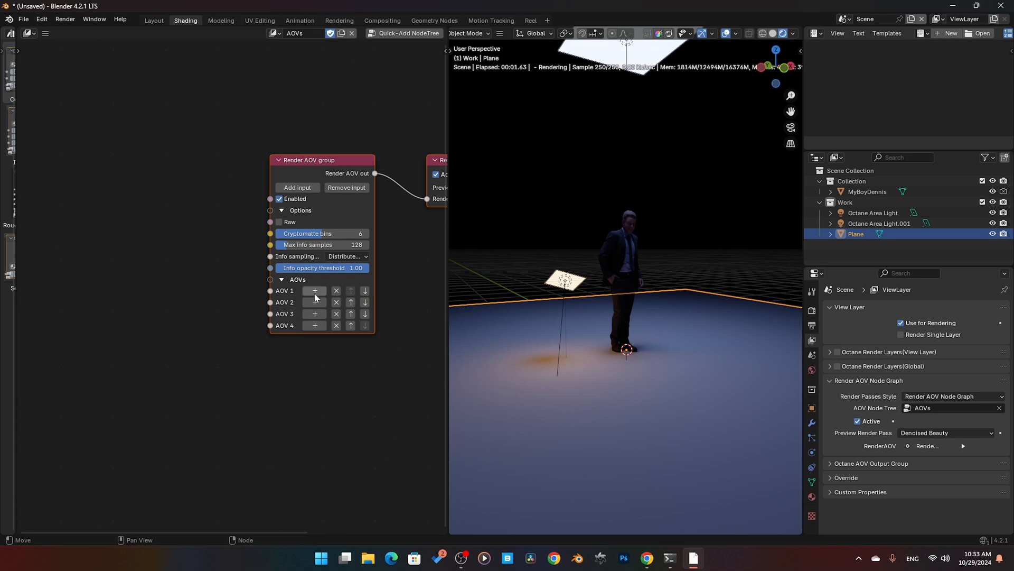
# Step: Add a Light AOV node to the AOV 1 input of the Render AOV group and set its ID to Light ID 2
pyautogui.click(316, 294)
pyautogui.moveTo(313, 304)
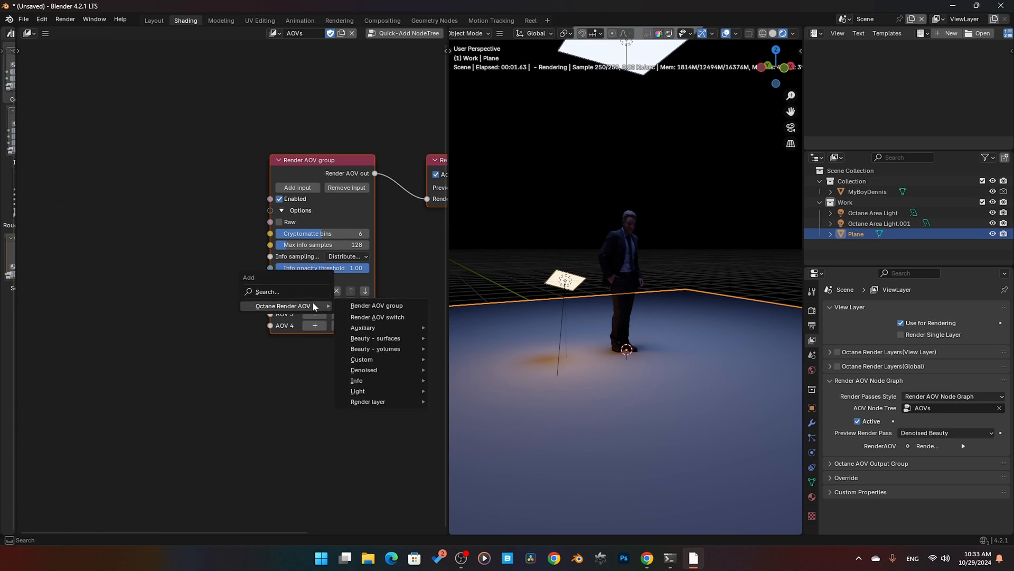
pyautogui.moveTo(380, 393)
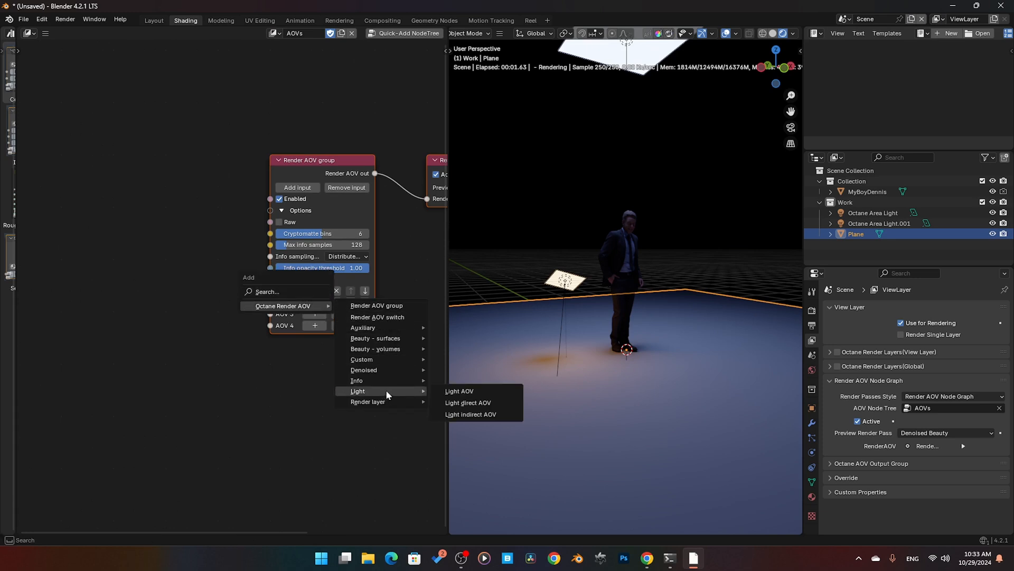
pyautogui.click(472, 394)
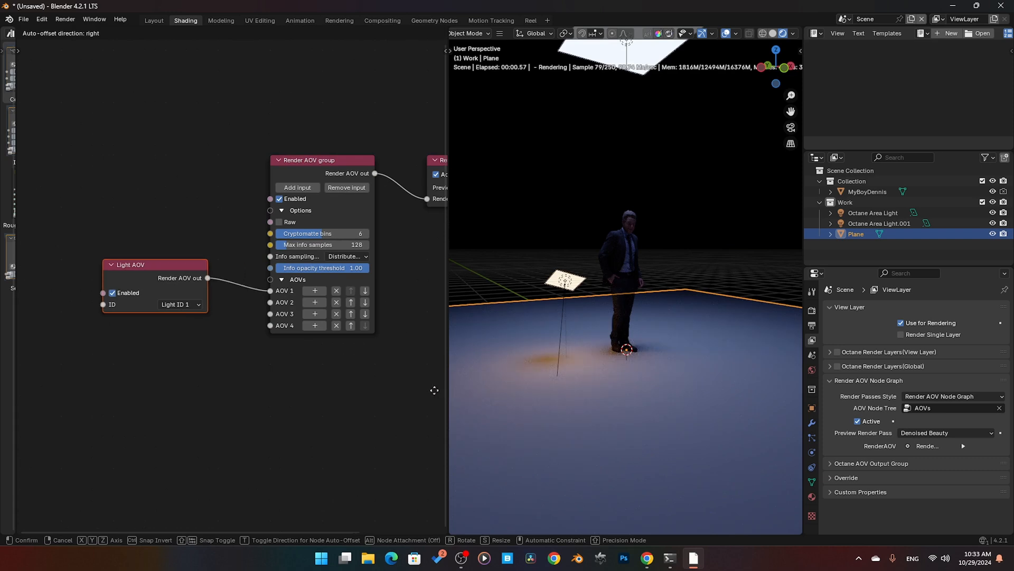
pyautogui.click(190, 304)
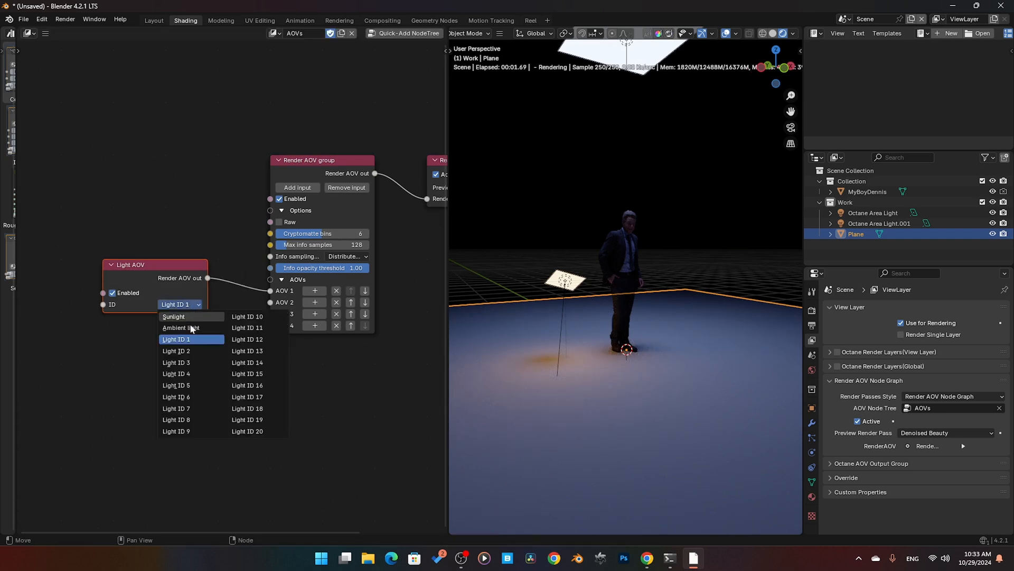
pyautogui.click(183, 347)
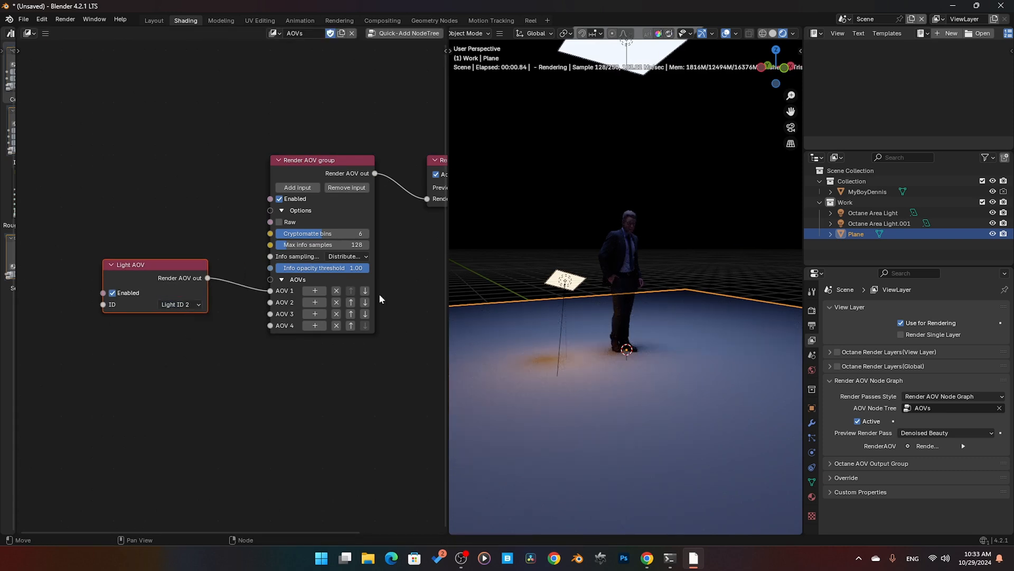
# Step: In the overhead area light's shader nodes, add a Texture emission node and connect it to the Diffuse material's Emission input
pyautogui.click(563, 281)
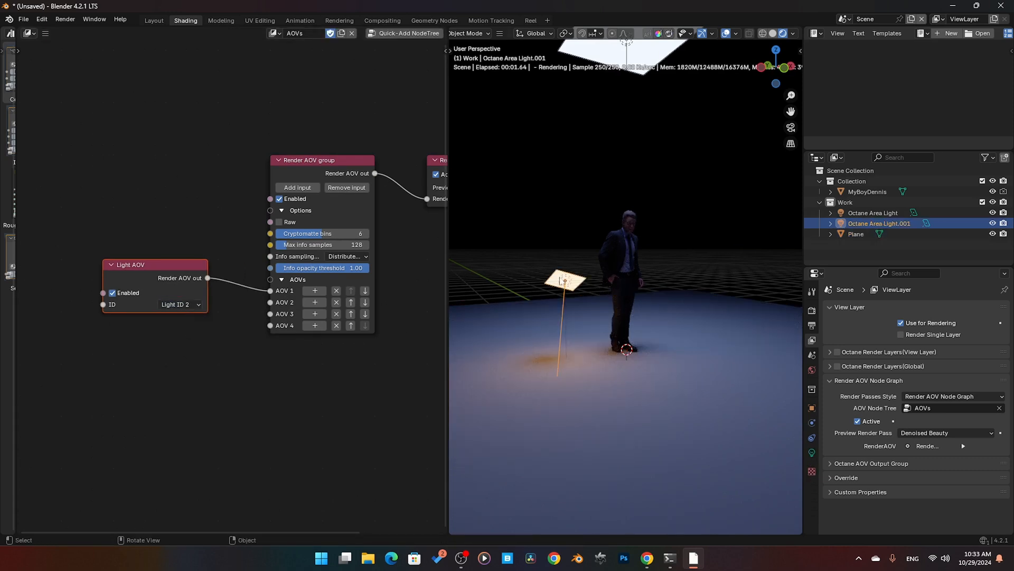
pyautogui.click(633, 53)
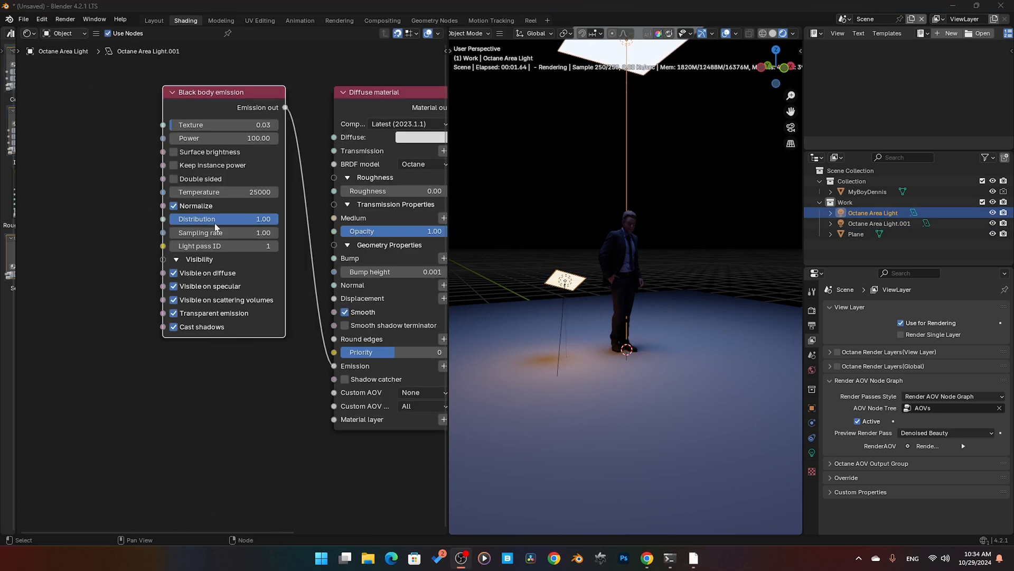
pyautogui.click(212, 95)
pyautogui.moveTo(82, 217); pyautogui.dragTo(116, 234, button='middle')
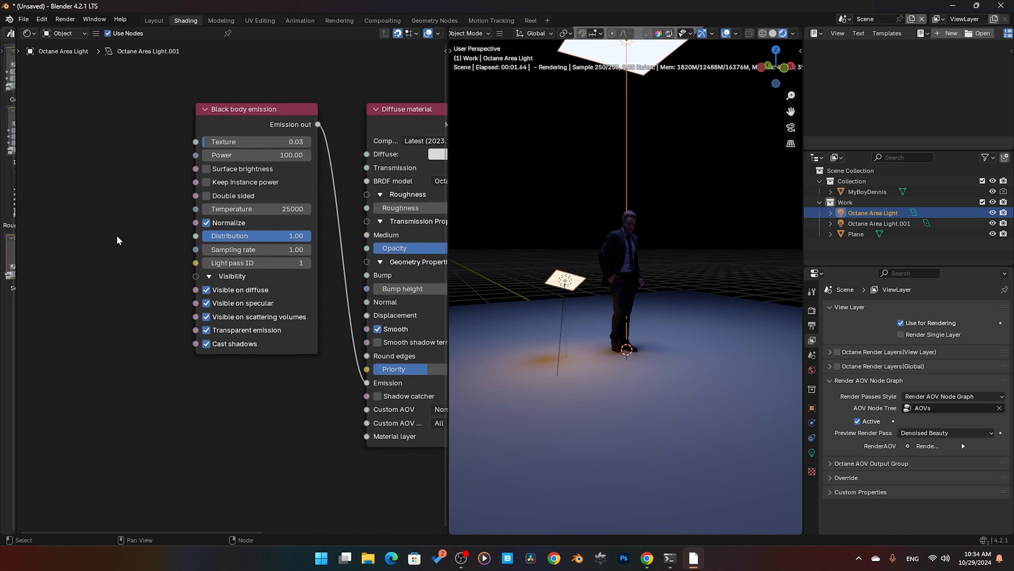
pyautogui.hotkey('shift', 'a')
pyautogui.moveTo(306, 376); pyautogui.dragTo(259, 367, button='middle')
pyautogui.moveTo(321, 375); pyautogui.dragTo(303, 374)
pyautogui.click(430, 375)
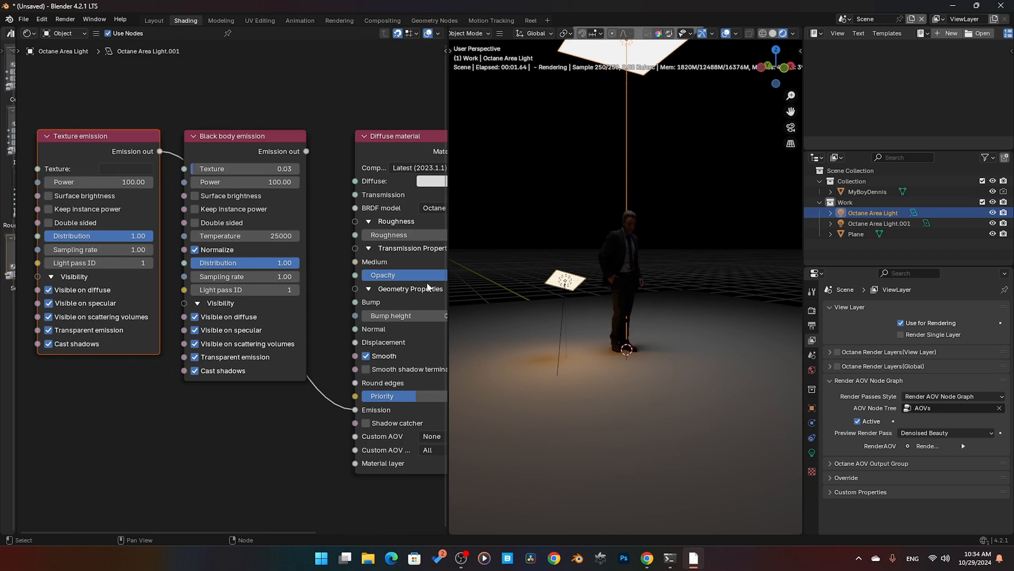
# Step: Try turning off Visible on diffuse and Visible on specular one at a time in the Texture emission node, restoring each
pyautogui.click(49, 290)
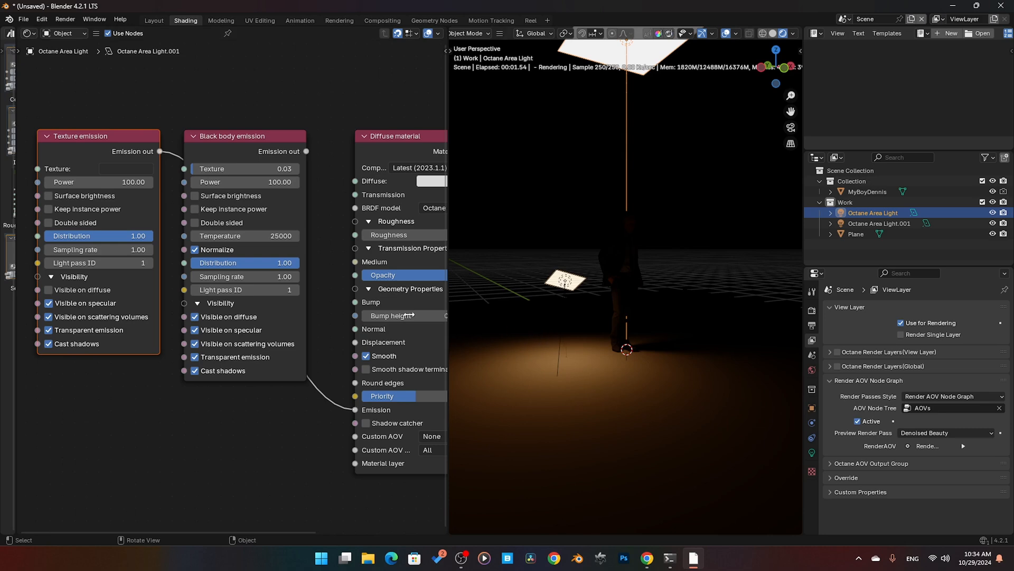
pyautogui.click(49, 289)
pyautogui.click(49, 305)
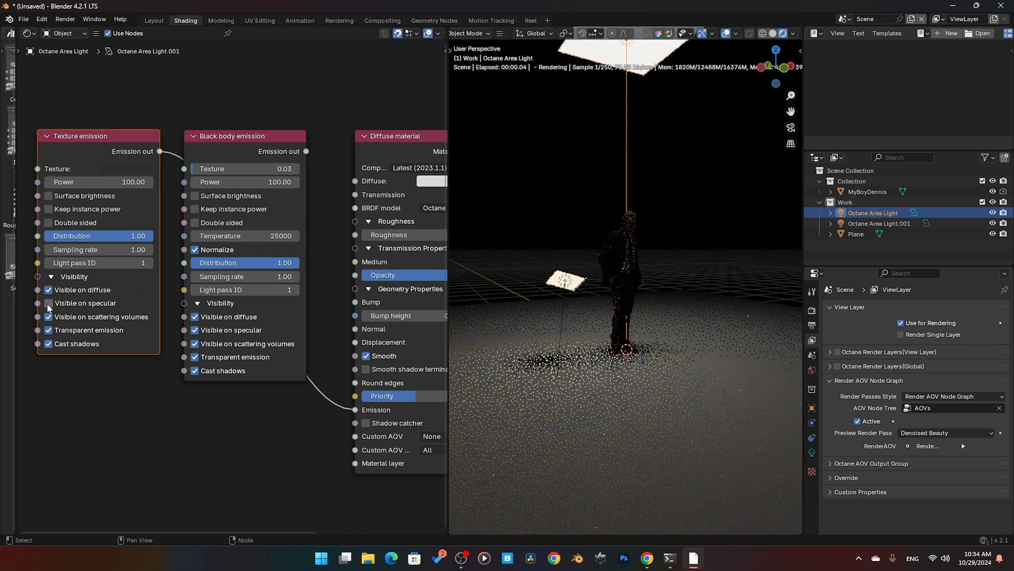
pyautogui.click(50, 304)
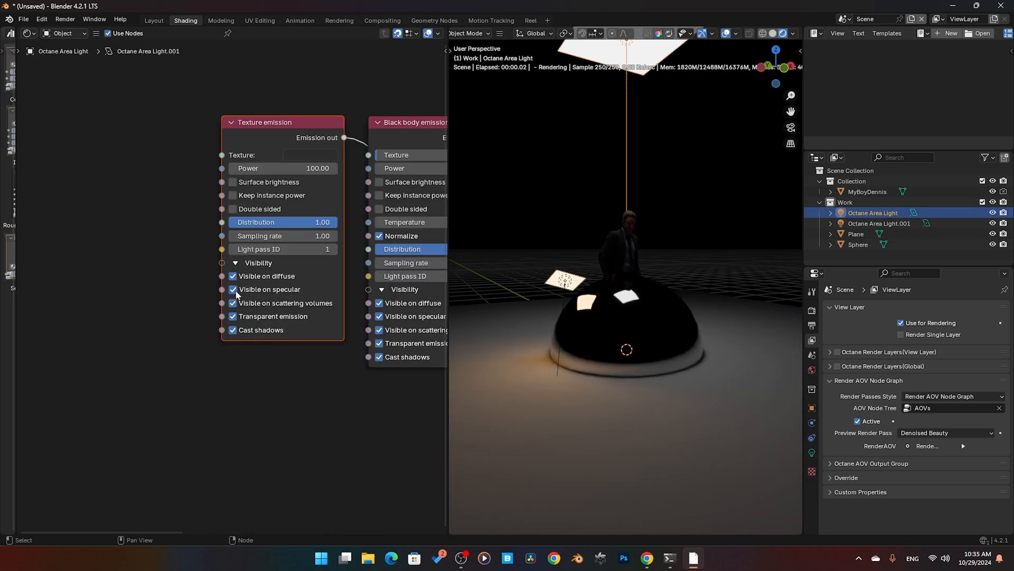
# Step: Turn off all Visibility options of the overhead light's Texture emission node one by one, including Transparent emission and Cast shadows
pyautogui.click(233, 289)
pyautogui.click(233, 303)
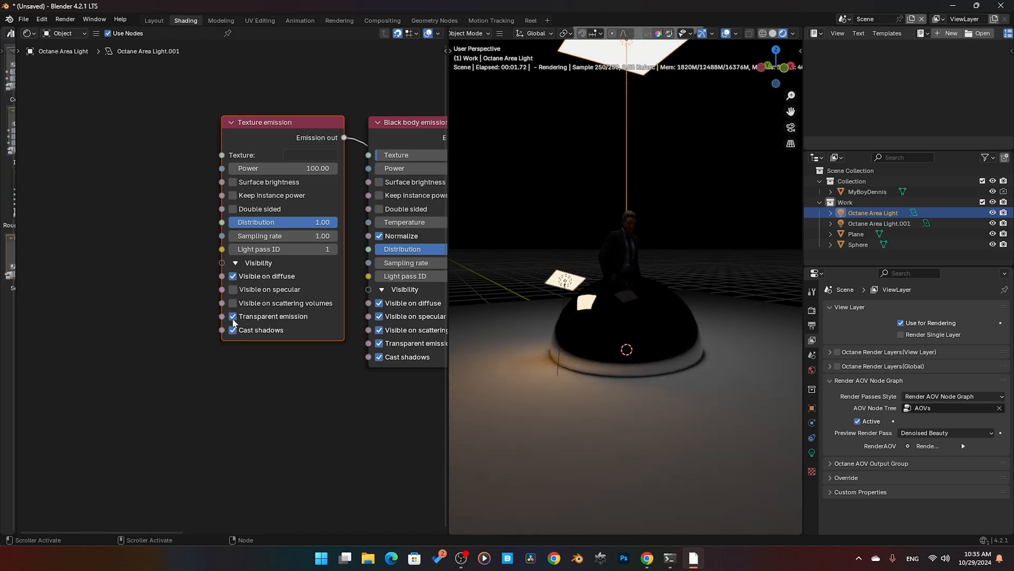
pyautogui.click(233, 318)
pyautogui.click(232, 319)
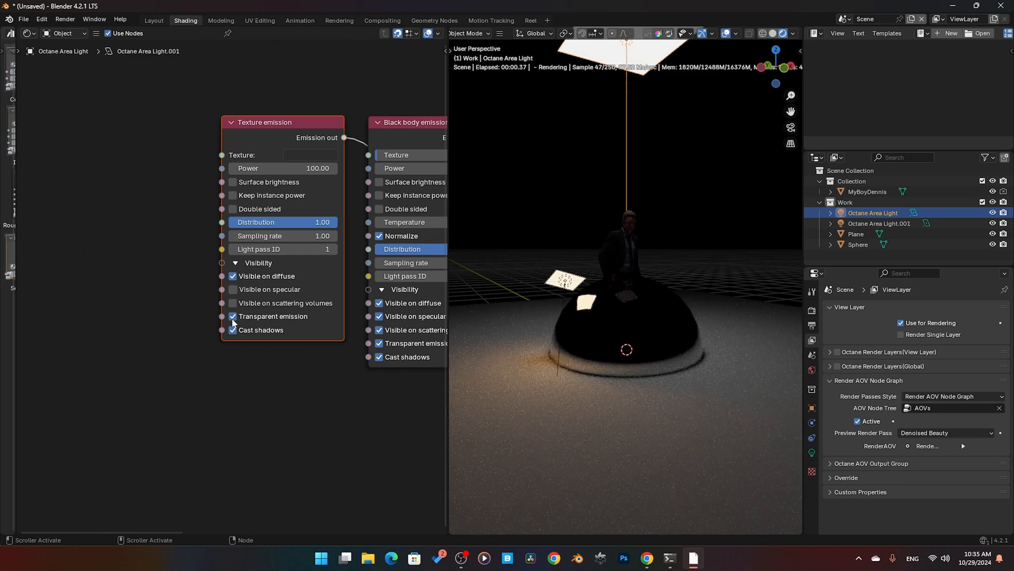
pyautogui.click(232, 331)
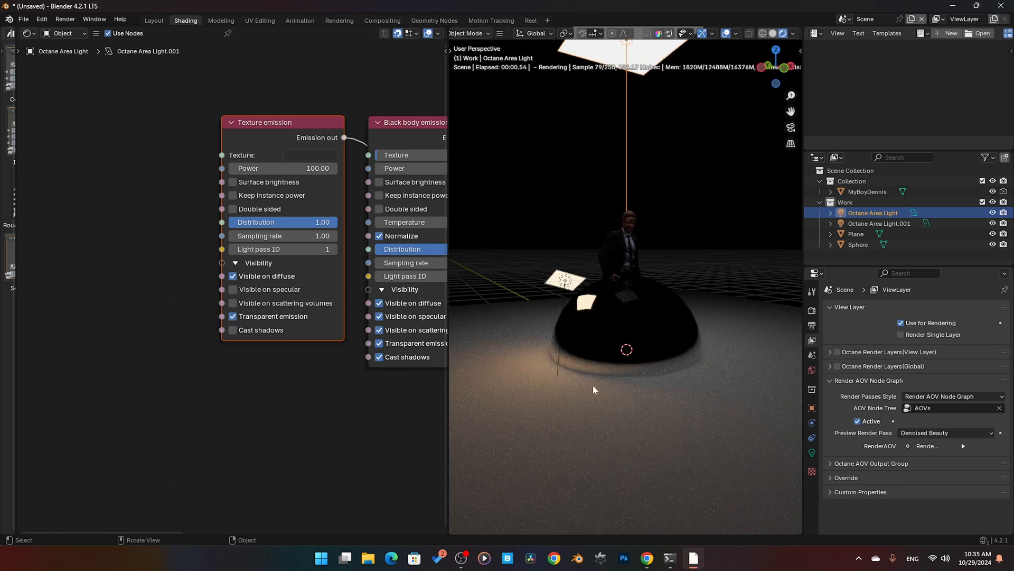
pyautogui.click(233, 316)
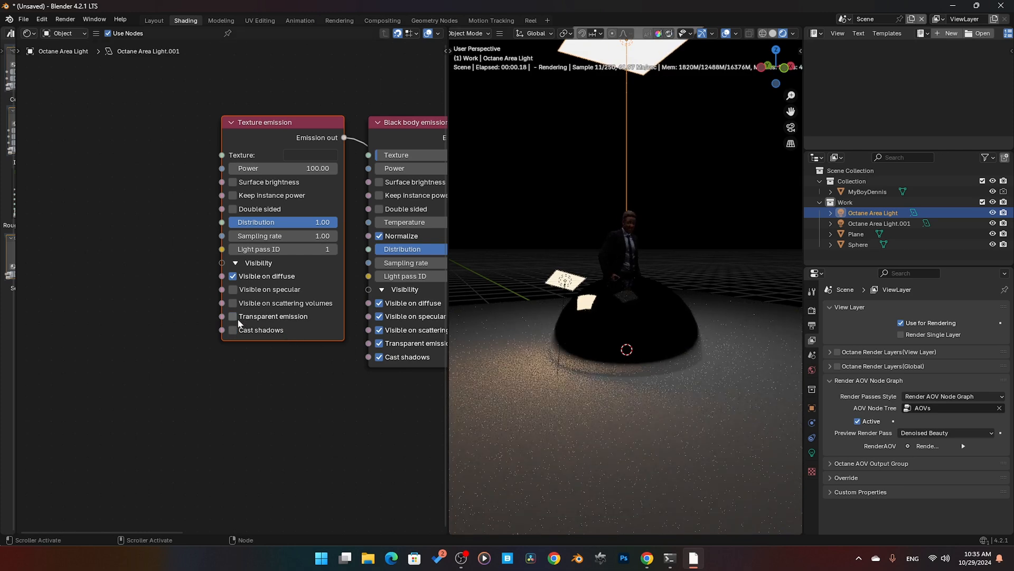
pyautogui.click(233, 275)
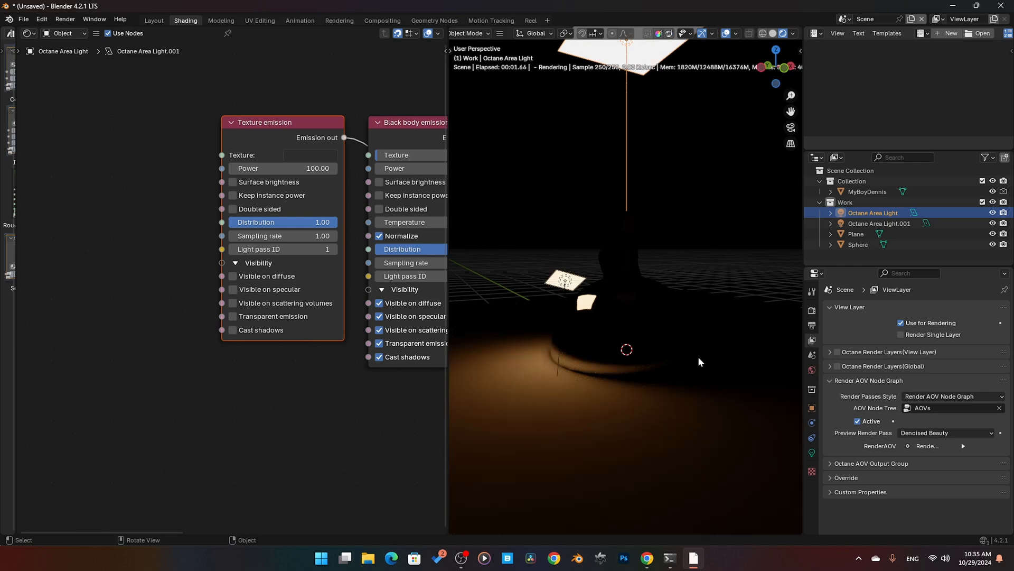
# Step: Turn all five Visibility options of the overhead light's Texture emission node back on
pyautogui.click(233, 276)
pyautogui.click(233, 289)
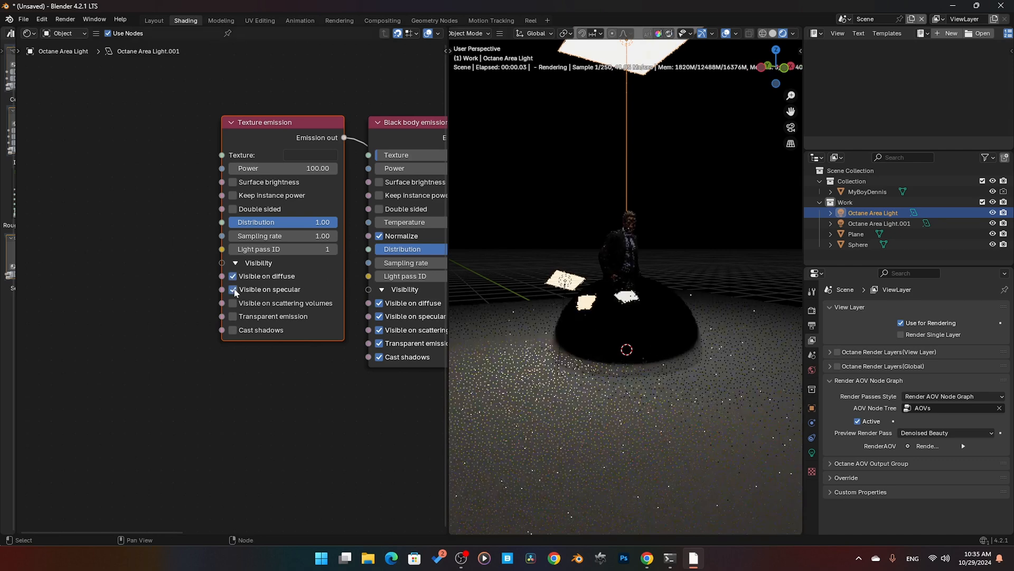
pyautogui.click(233, 303)
pyautogui.click(232, 316)
pyautogui.click(232, 330)
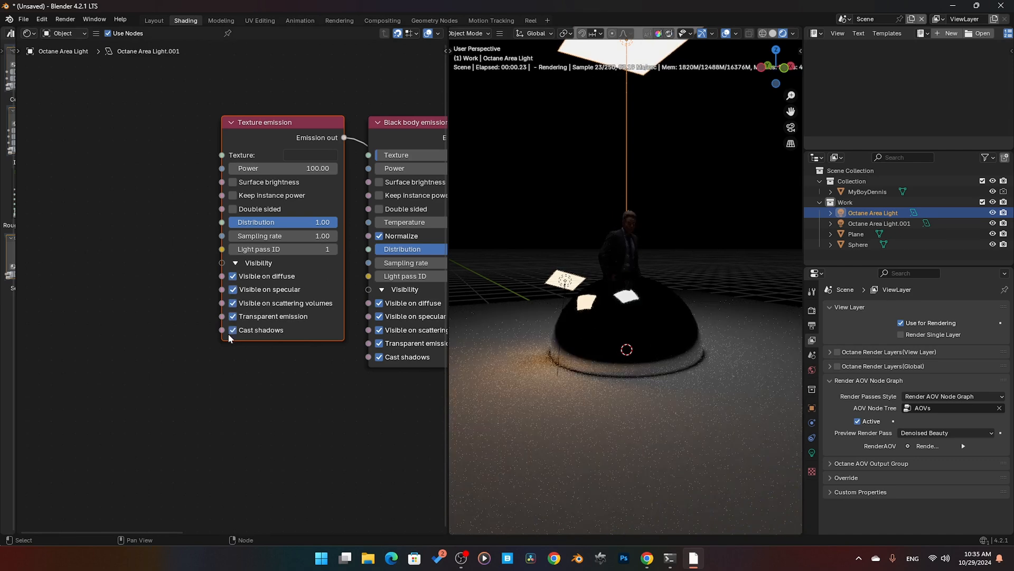
# Step: Try turning off Visible on diffuse, Visible on specular and Cast shadows in the small area light's Black body emission node, and restore them
pyautogui.click(564, 282)
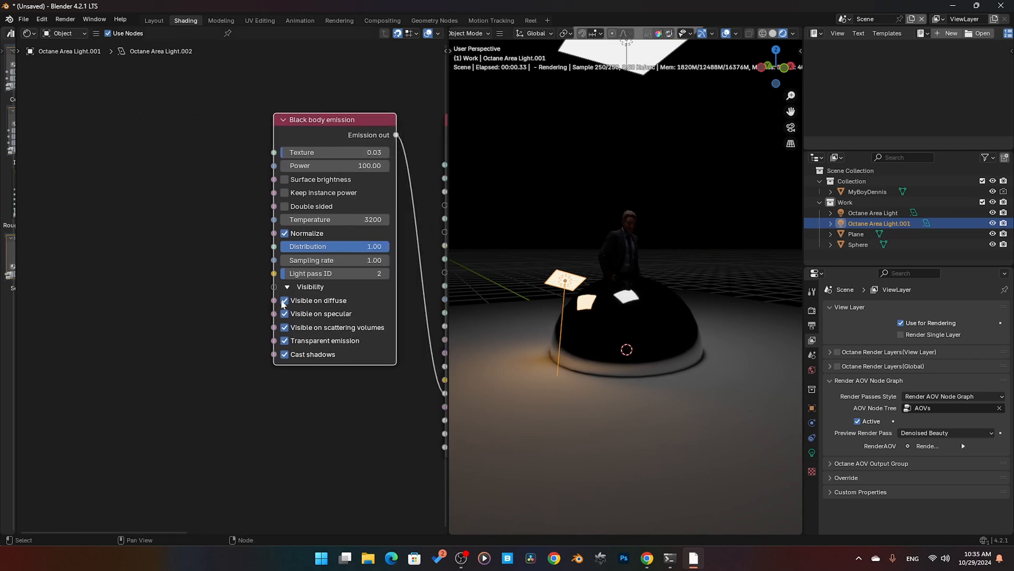
pyautogui.click(283, 301)
pyautogui.click(284, 301)
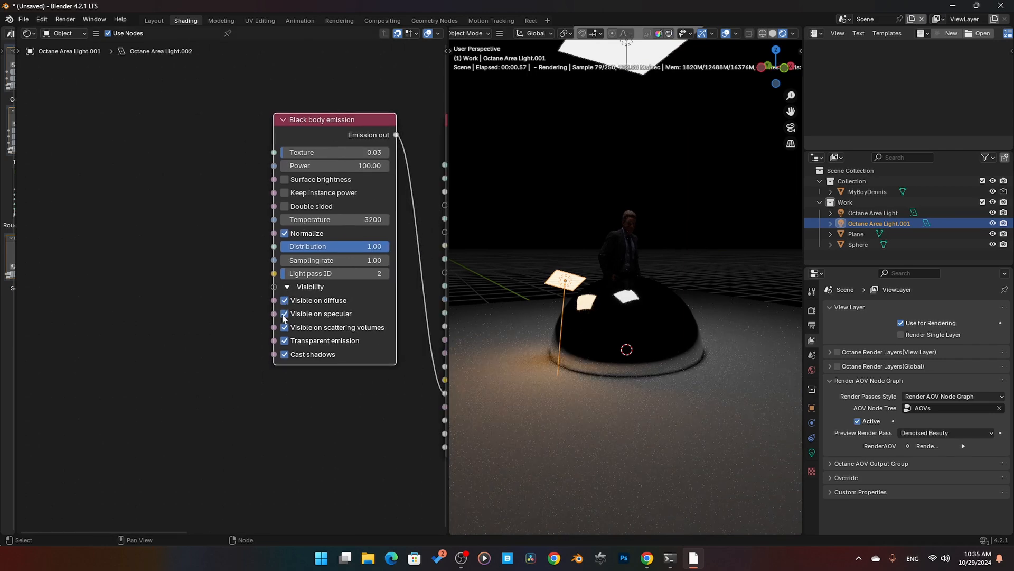
pyautogui.click(284, 314)
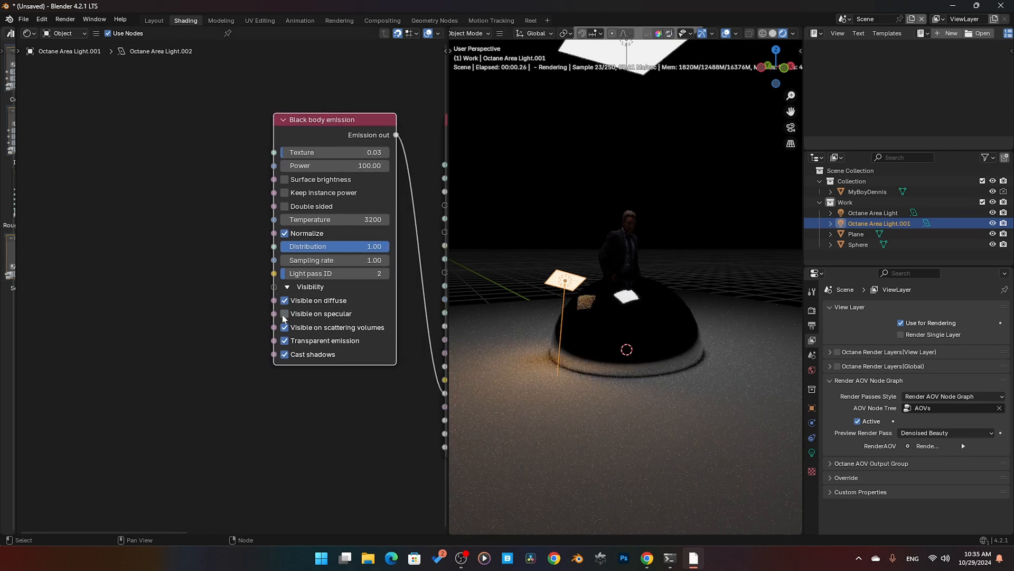
pyautogui.click(284, 355)
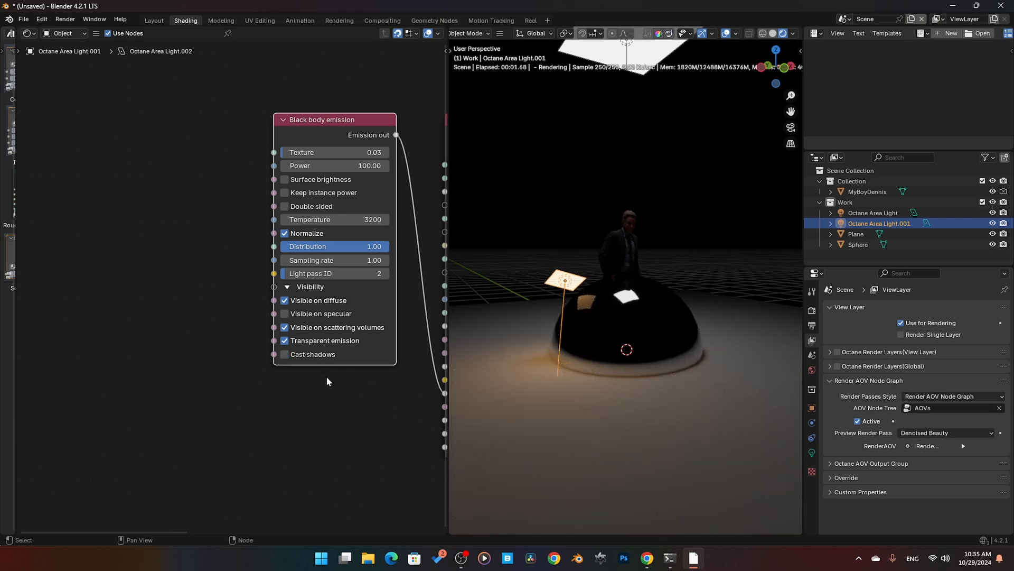
pyautogui.click(283, 353)
pyautogui.click(286, 314)
pyautogui.moveTo(336, 385); pyautogui.dragTo(267, 381, button='middle')
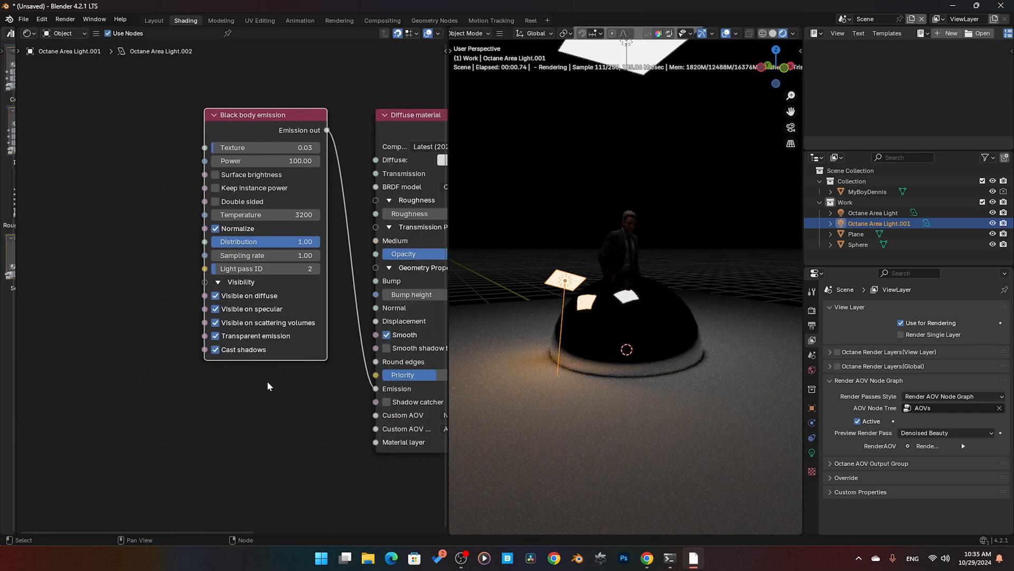